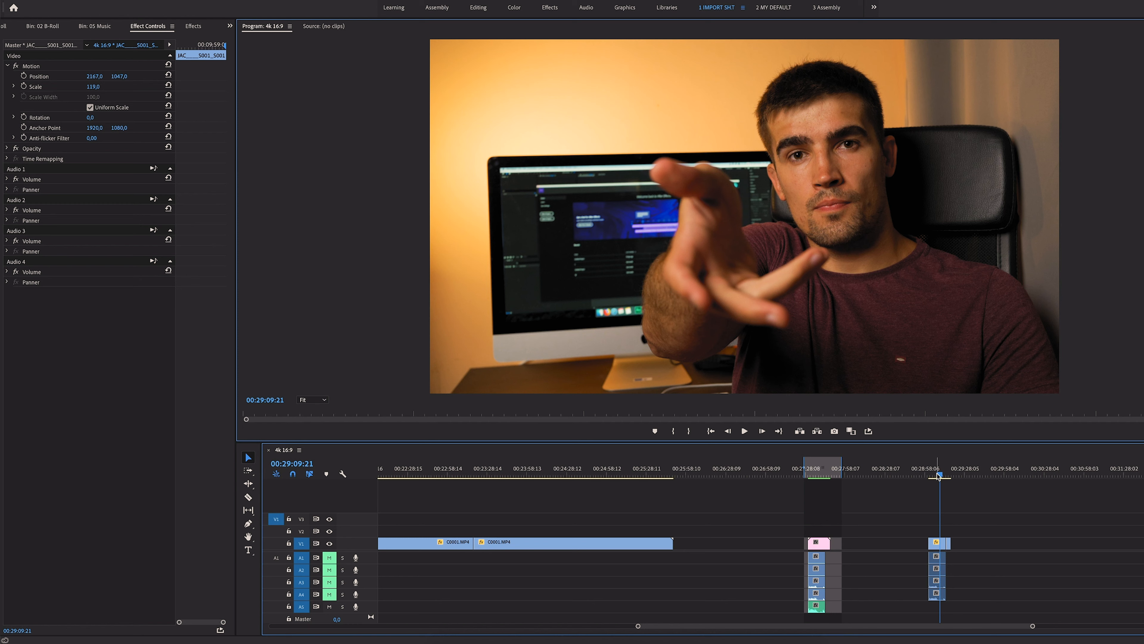
# Review the talking-head clip and the green-screen car key clip at the end of the timeline.
pyautogui.press('space')
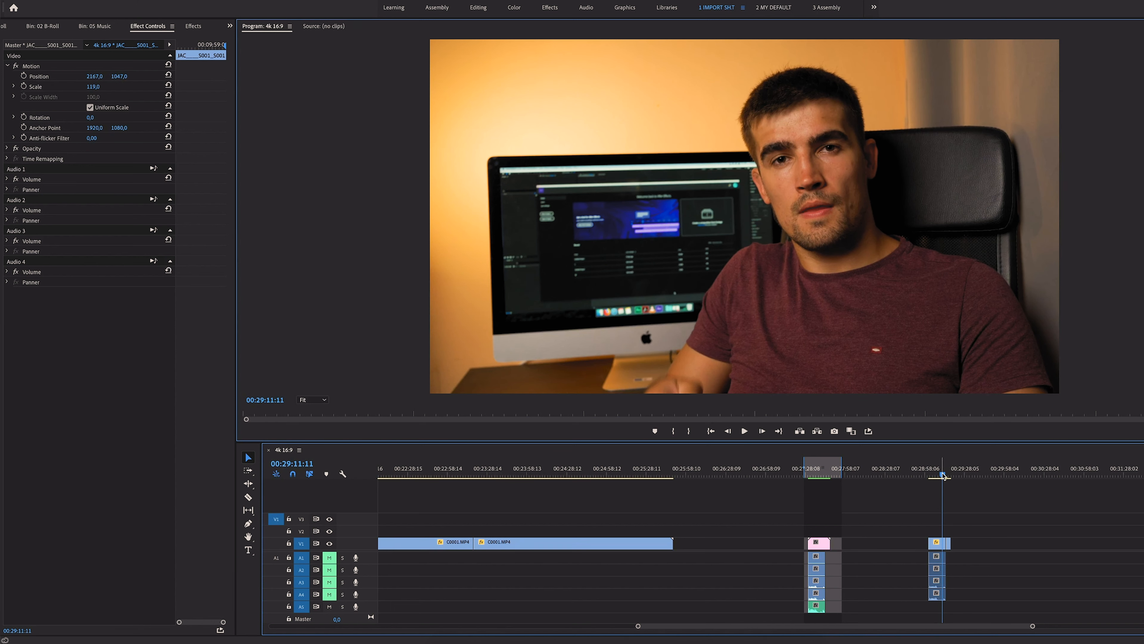
pyautogui.moveTo(943, 476); pyautogui.dragTo(949, 475)
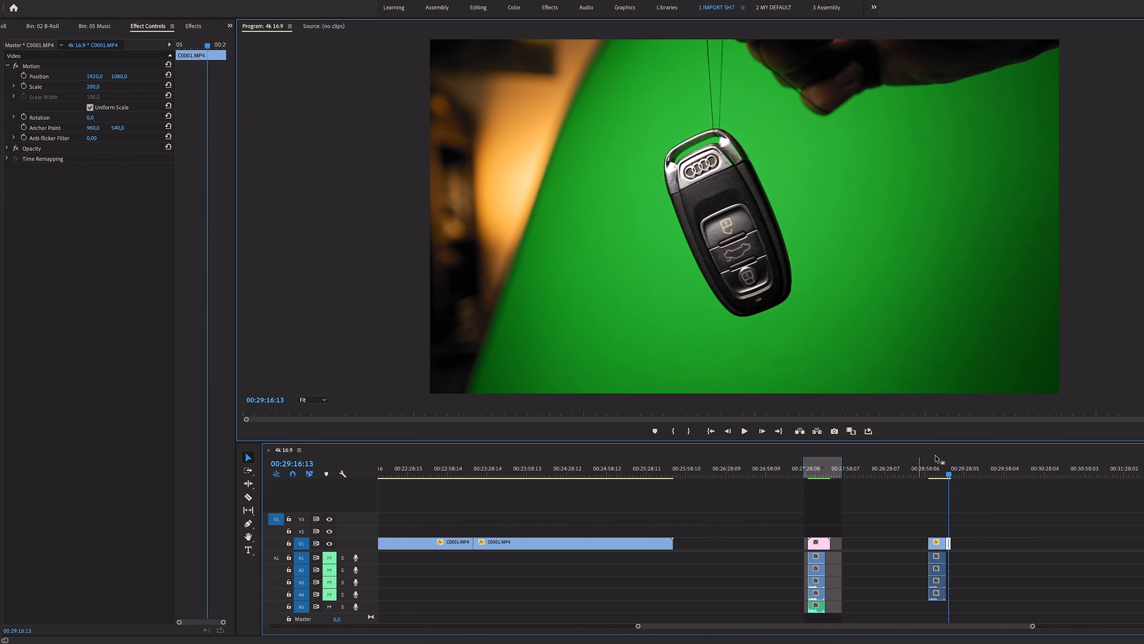
pyautogui.click(941, 474)
pyautogui.moveTo(943, 474); pyautogui.dragTo(951, 475)
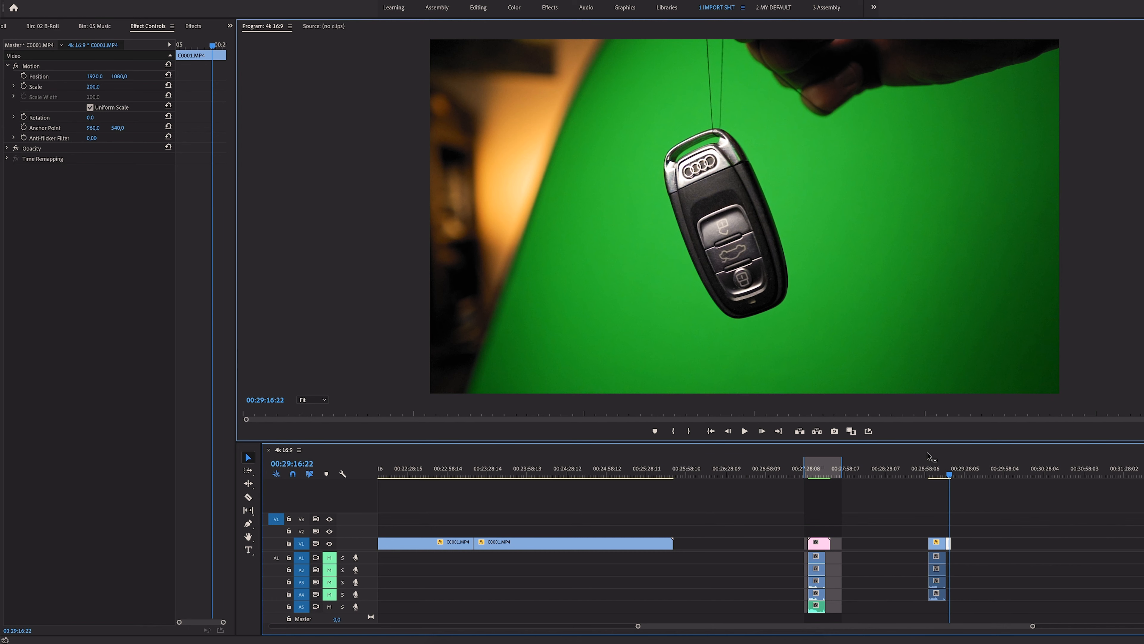
# Replace the talking-head and green-screen key clips in the sequence with a linked After Effects composition.
pyautogui.moveTo(931, 526); pyautogui.dragTo(964, 546)
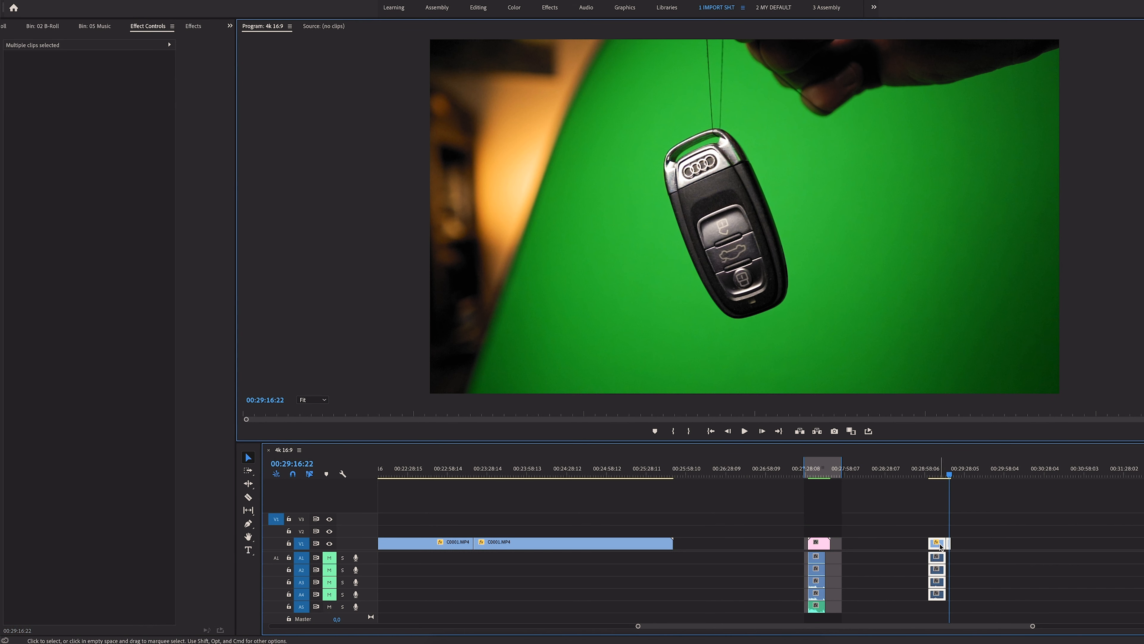
pyautogui.rightClick(940, 543)
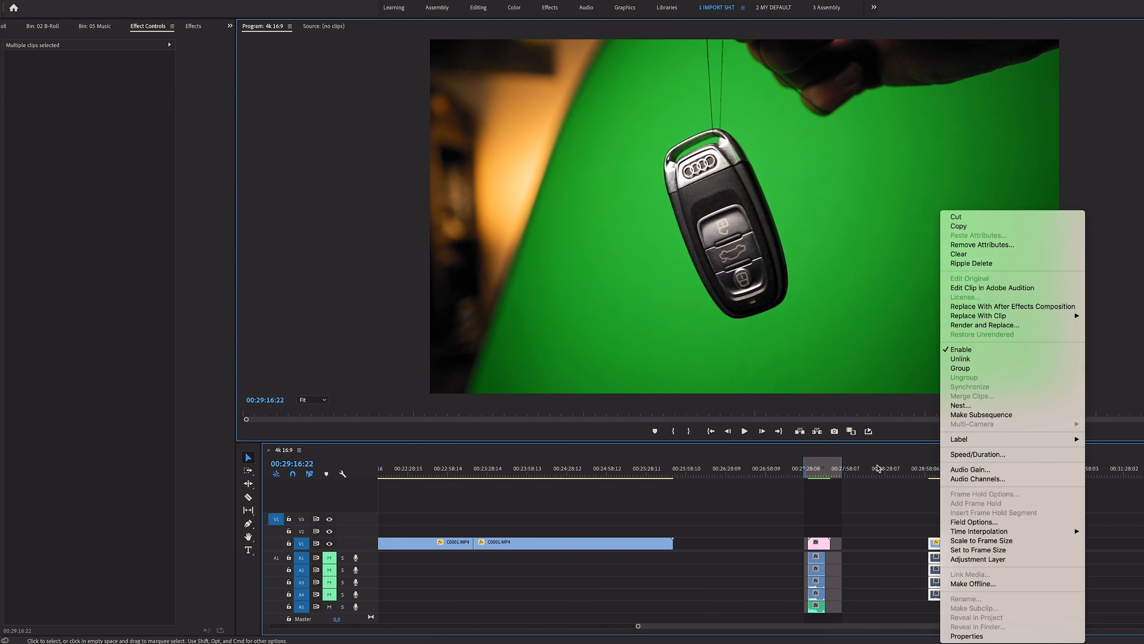
pyautogui.click(1008, 307)
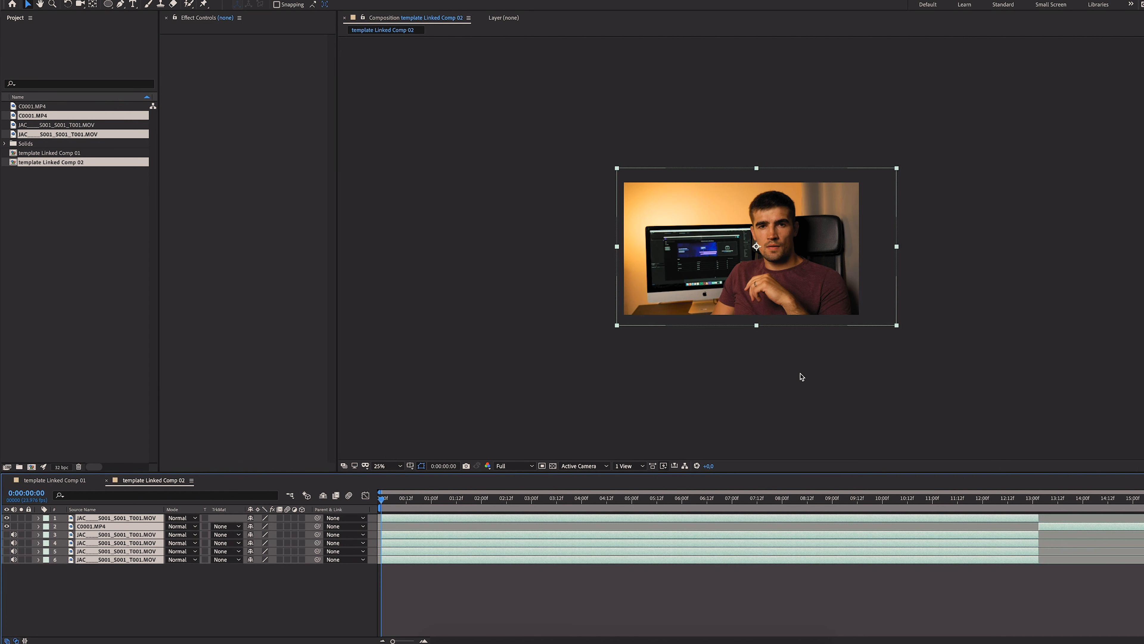
# Delete the four extra audio layers from template Linked Comp 02, leaving the two video layers.
pyautogui.moveTo(123, 591); pyautogui.dragTo(87, 533)
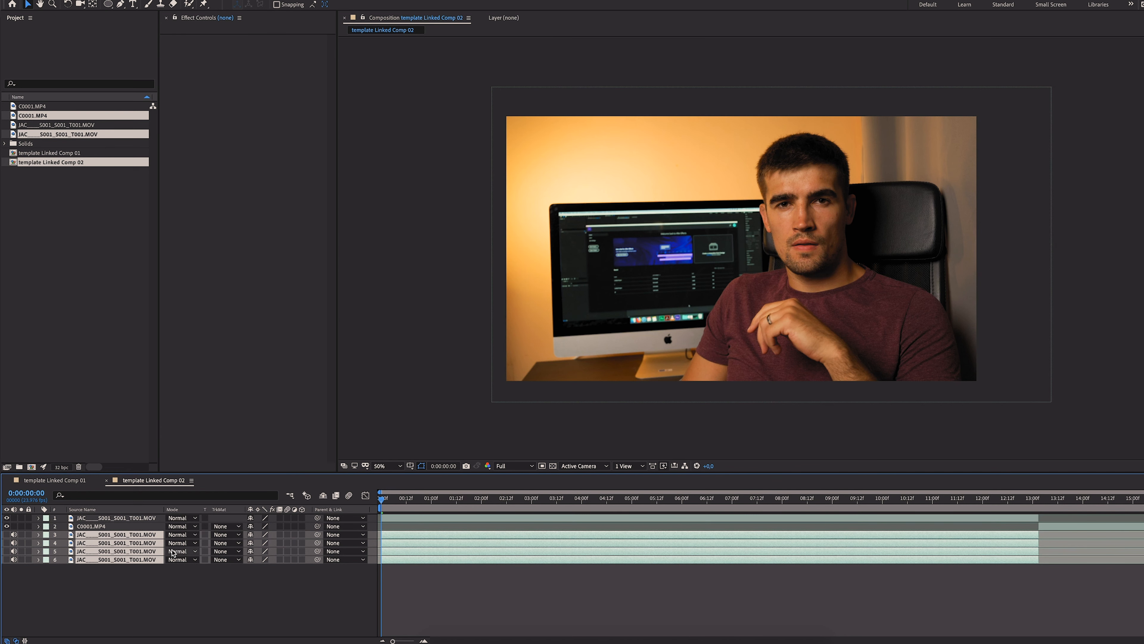
pyautogui.press('Delete')
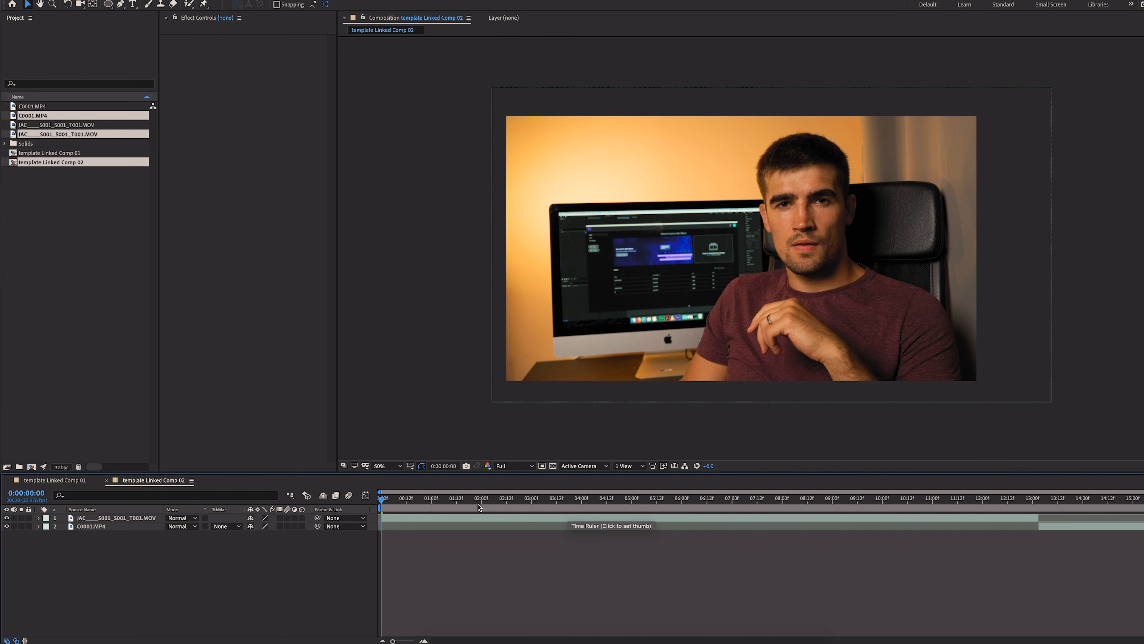
pyautogui.click(419, 519)
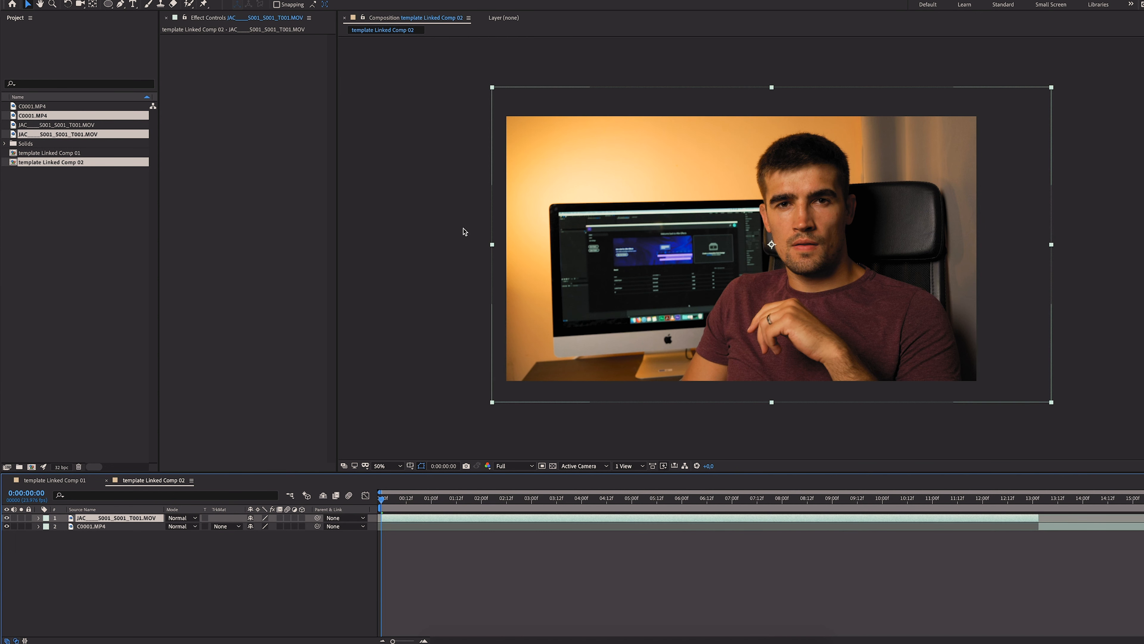
# Examine the keyframed properties of all layers in template Linked Comp 01.
pyautogui.click(58, 486)
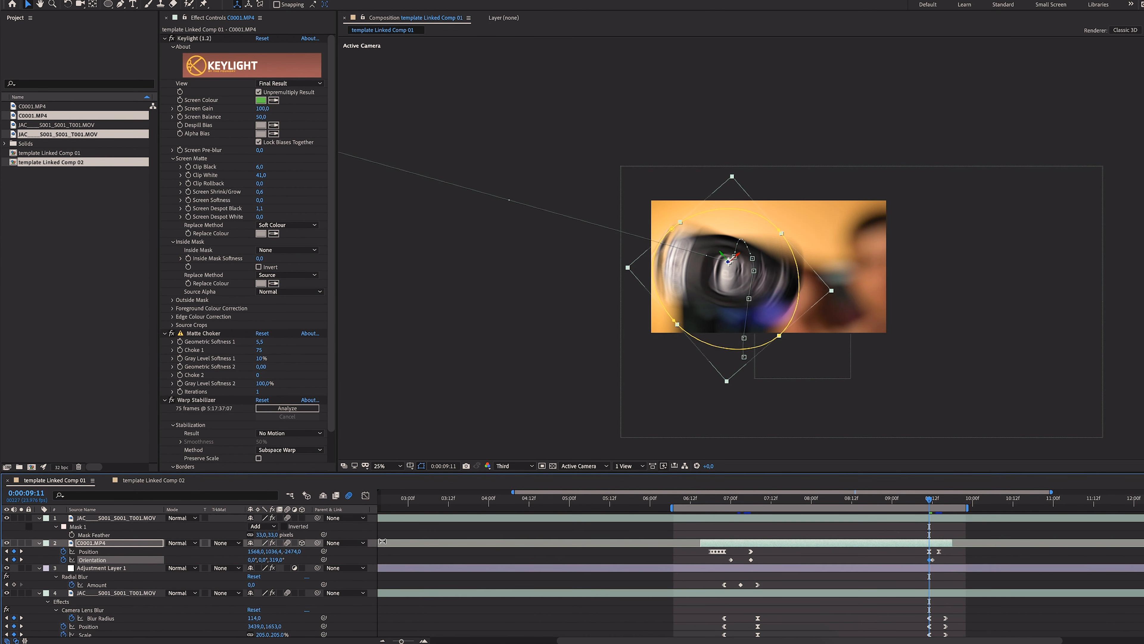
pyautogui.hotkey('ctrl', 'a')
pyautogui.press('u')
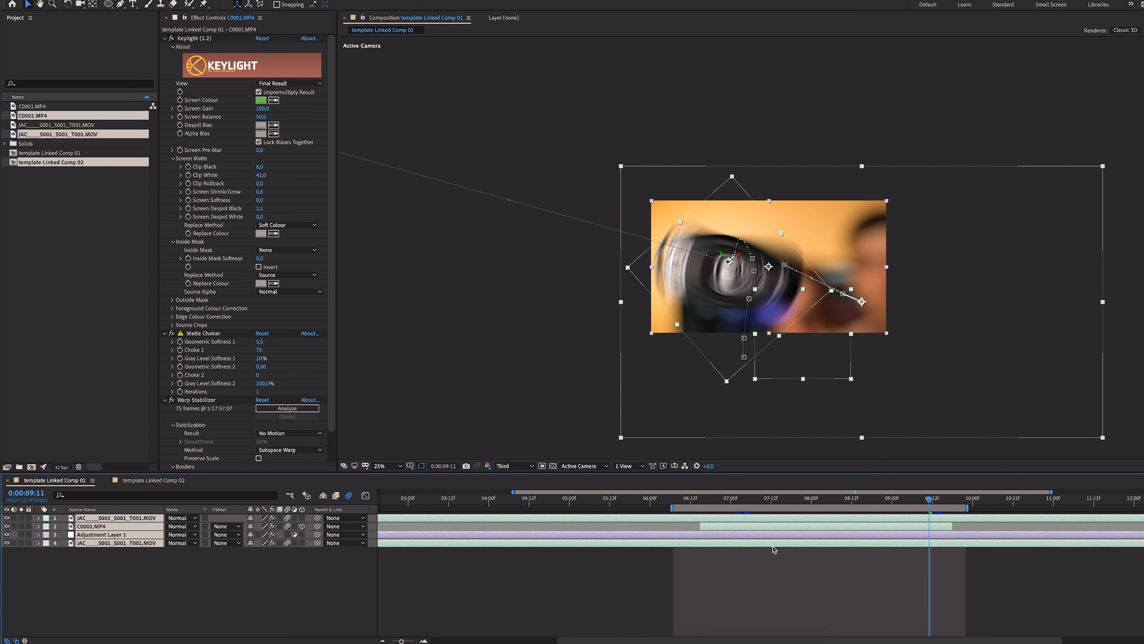
pyautogui.press('u')
pyautogui.scroll(-1, 785, 552)
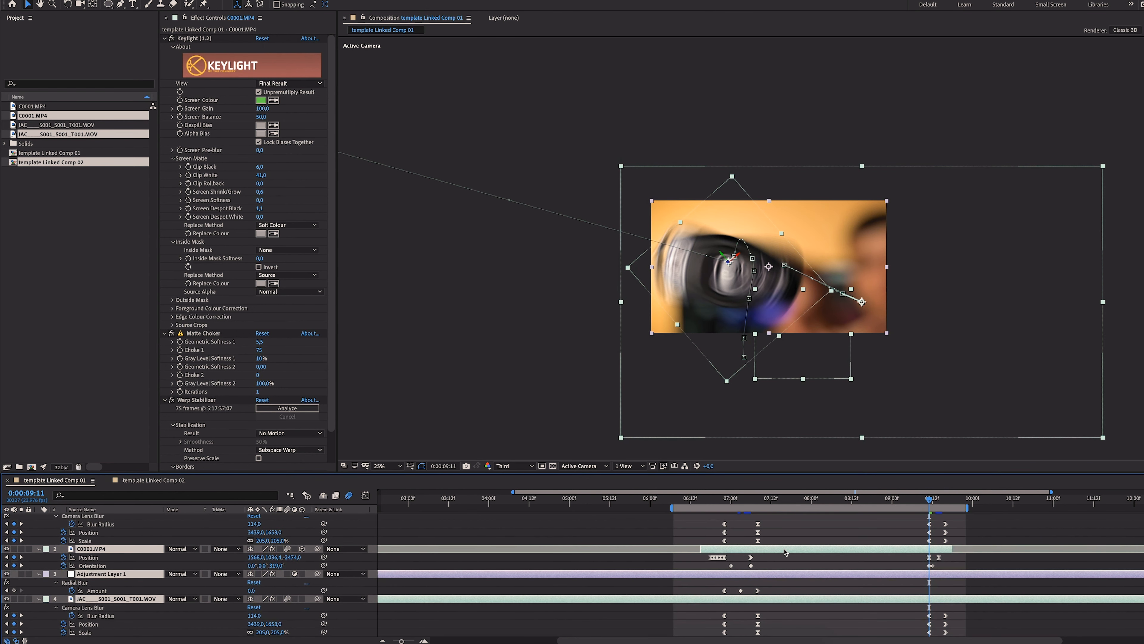
pyautogui.scroll(1, 785, 551)
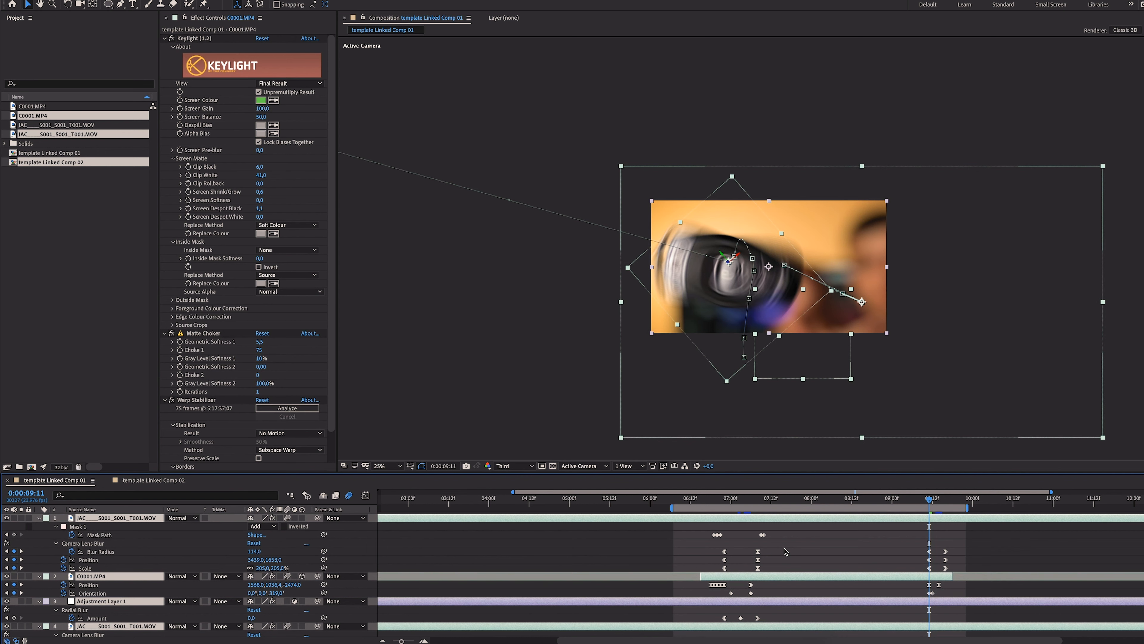
pyautogui.press('u')
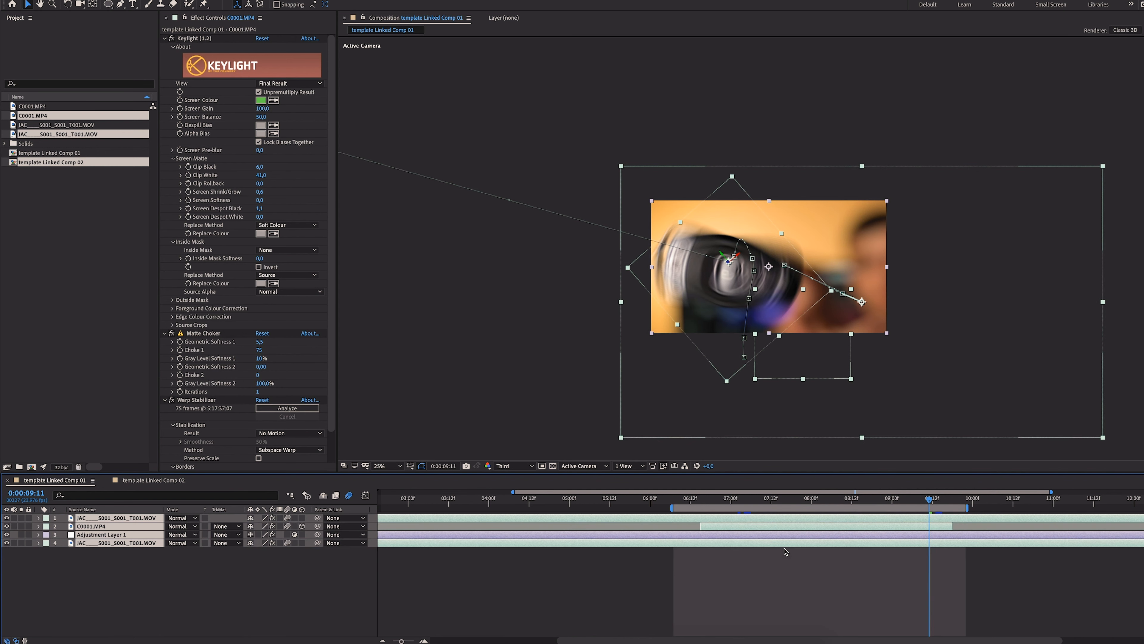
pyautogui.click(783, 582)
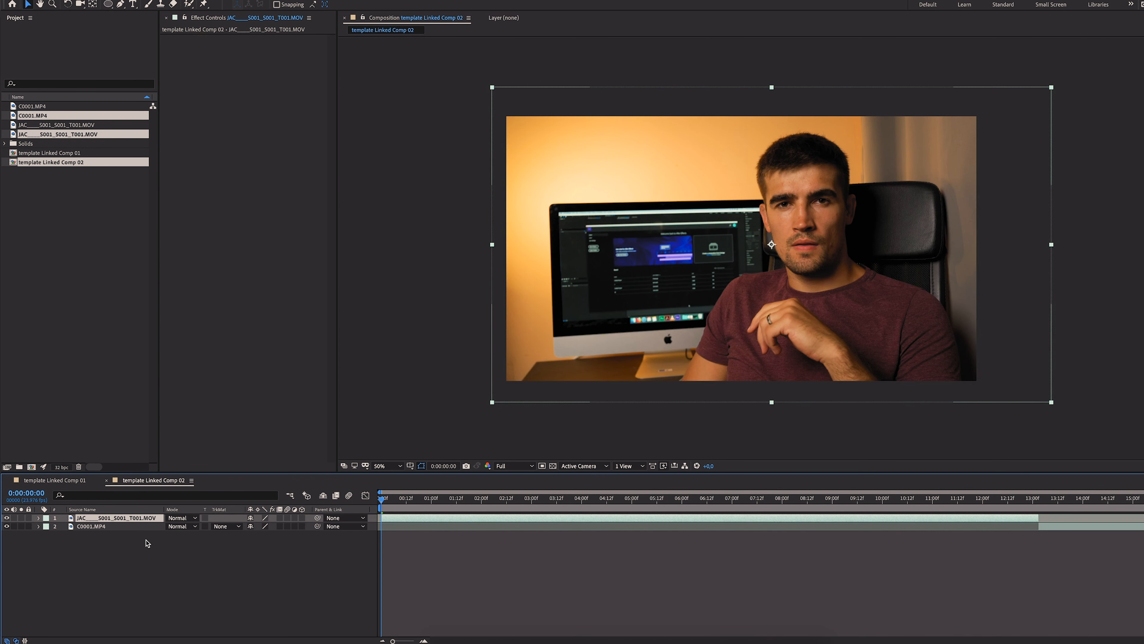
# Place the C0001.MP4 layer above the talking-head layer in template Linked Comp 02 and move its start to 0:00:06:19.
pyautogui.moveTo(88, 522); pyautogui.dragTo(90, 545)
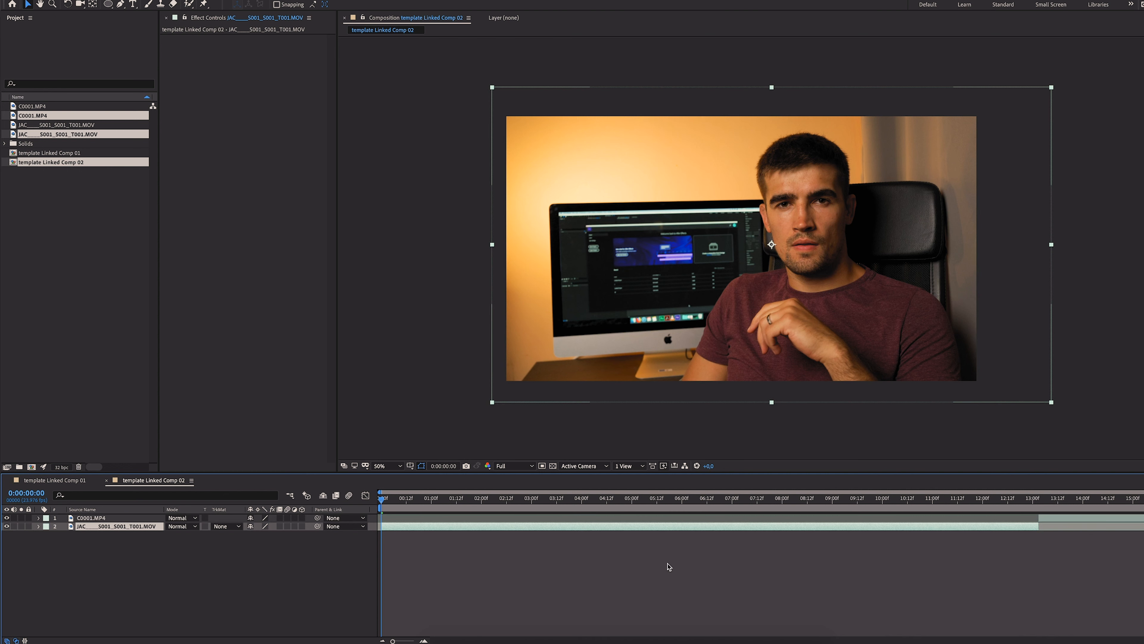
pyautogui.moveTo(1095, 518); pyautogui.dragTo(700, 522)
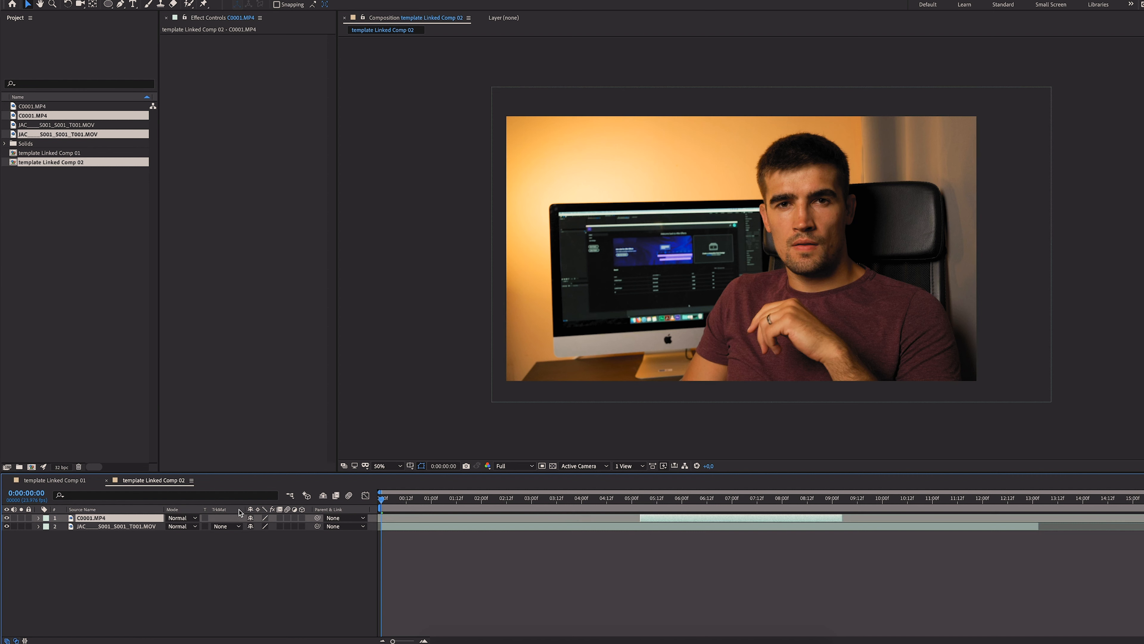
pyautogui.moveTo(676, 502); pyautogui.dragTo(757, 521)
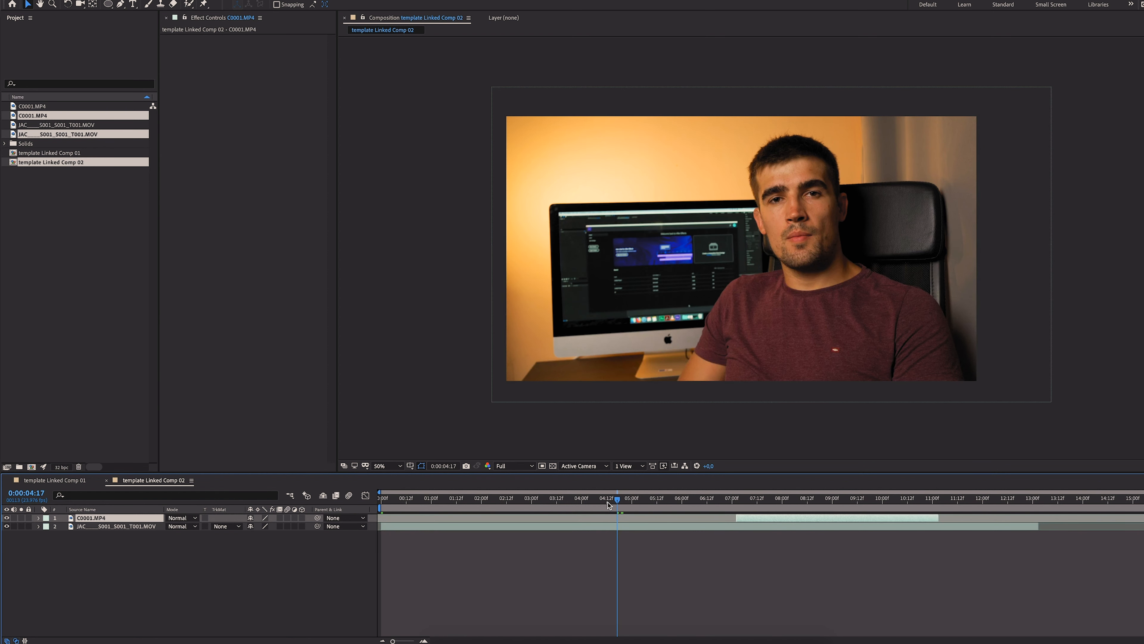
pyautogui.moveTo(617, 500); pyautogui.dragTo(721, 501)
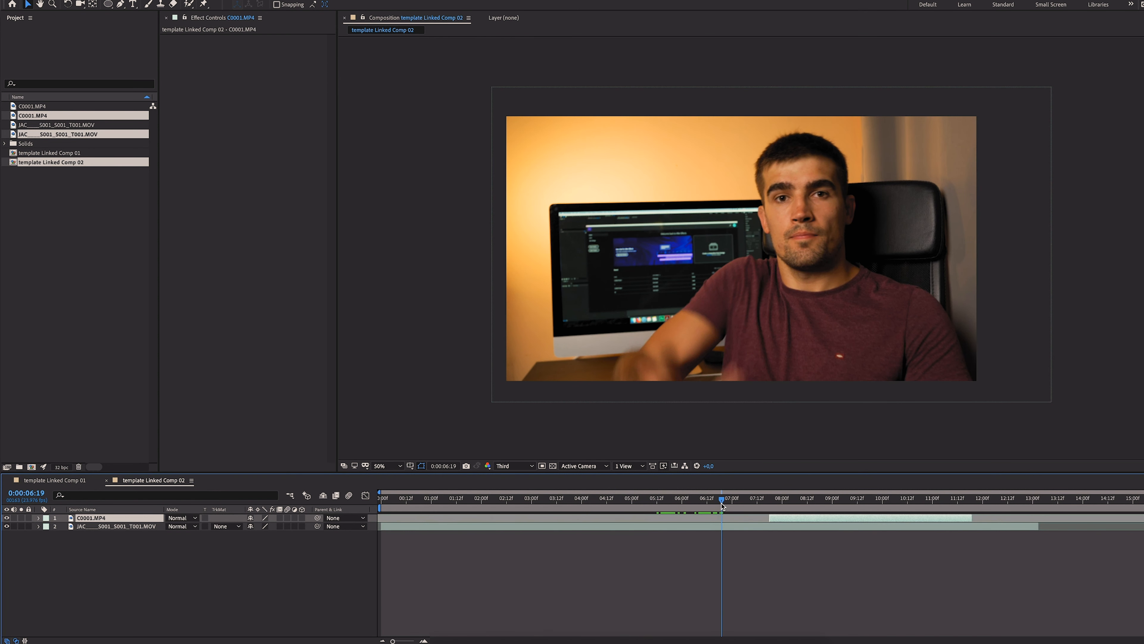
pyautogui.moveTo(792, 519); pyautogui.dragTo(739, 520)
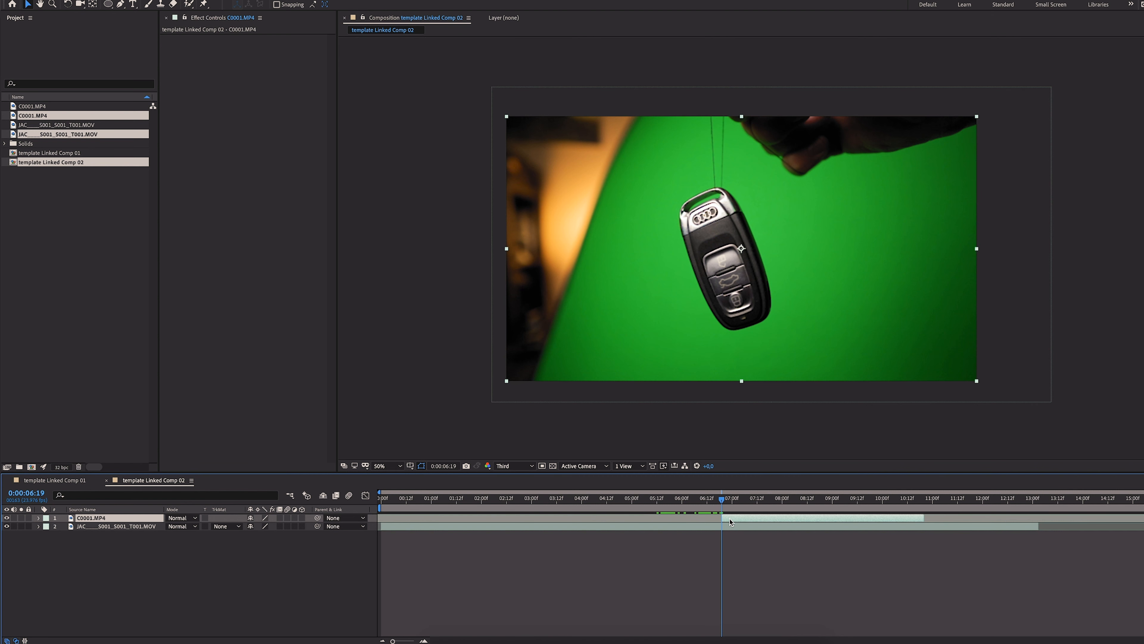
# Apply the Keylight (1.2) effect to C0001.MP4 and sample the green backdrop beside the key as the Screen Colour.
pyautogui.hotkey('ctrl', 'space')
pyautogui.press('Escape')
pyautogui.hotkey('ctrl', 'space')
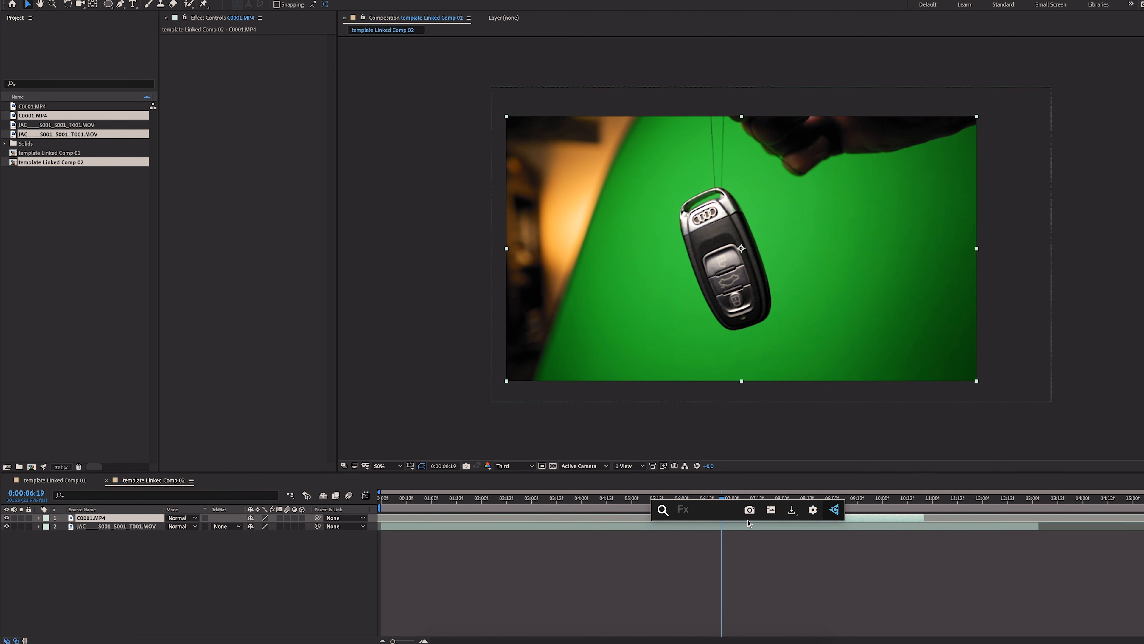
pyautogui.write('ke')
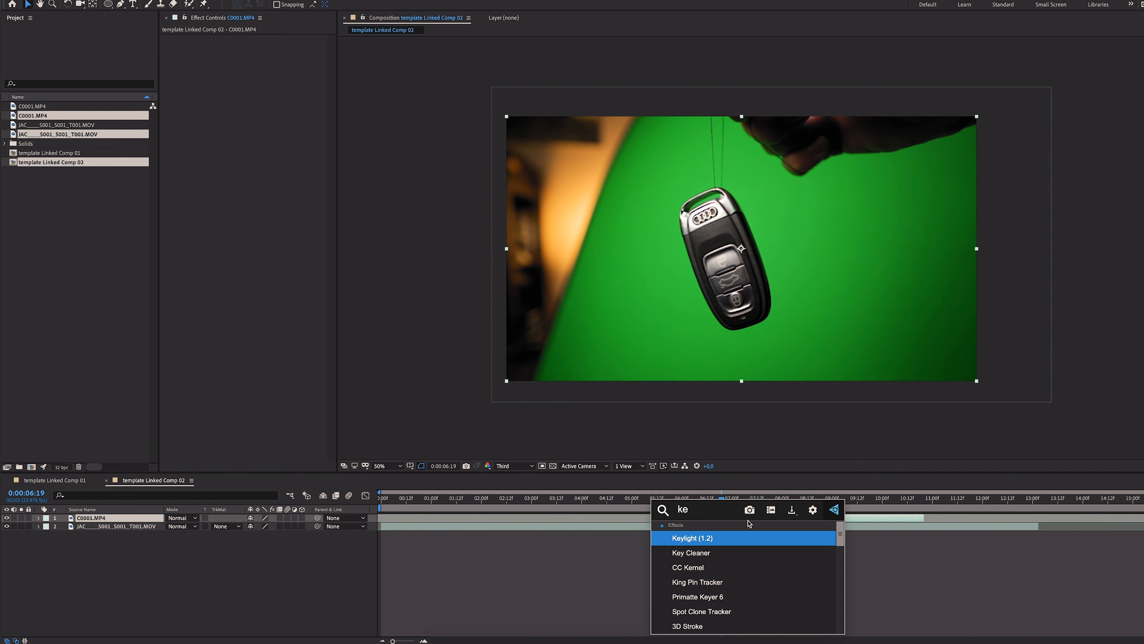
pyautogui.press('Return')
pyautogui.click(275, 102)
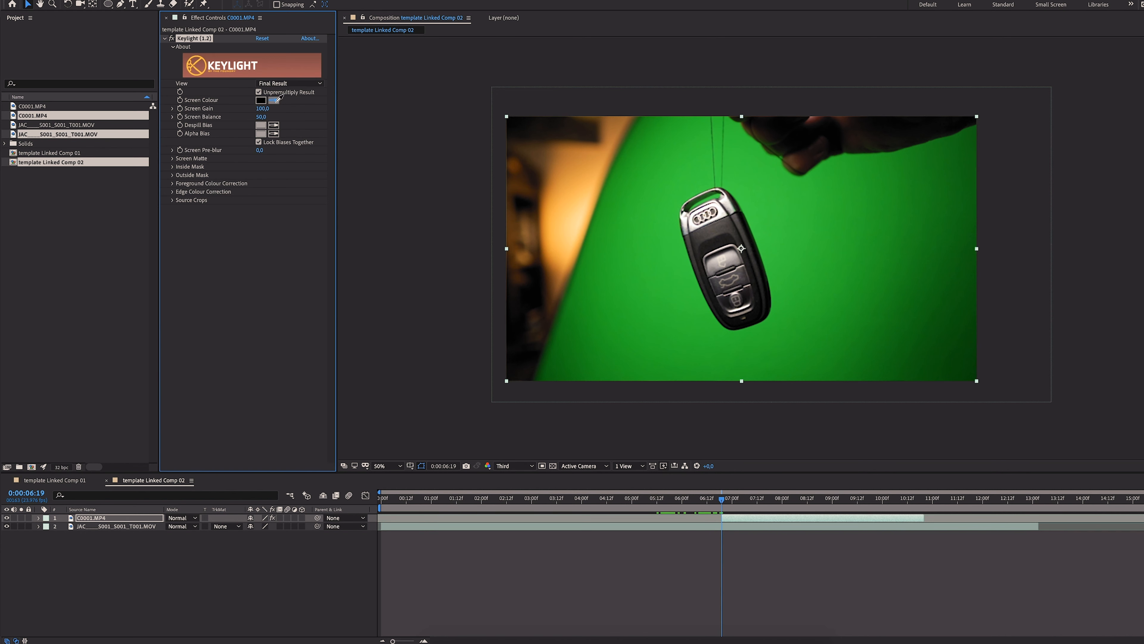
pyautogui.click(778, 254)
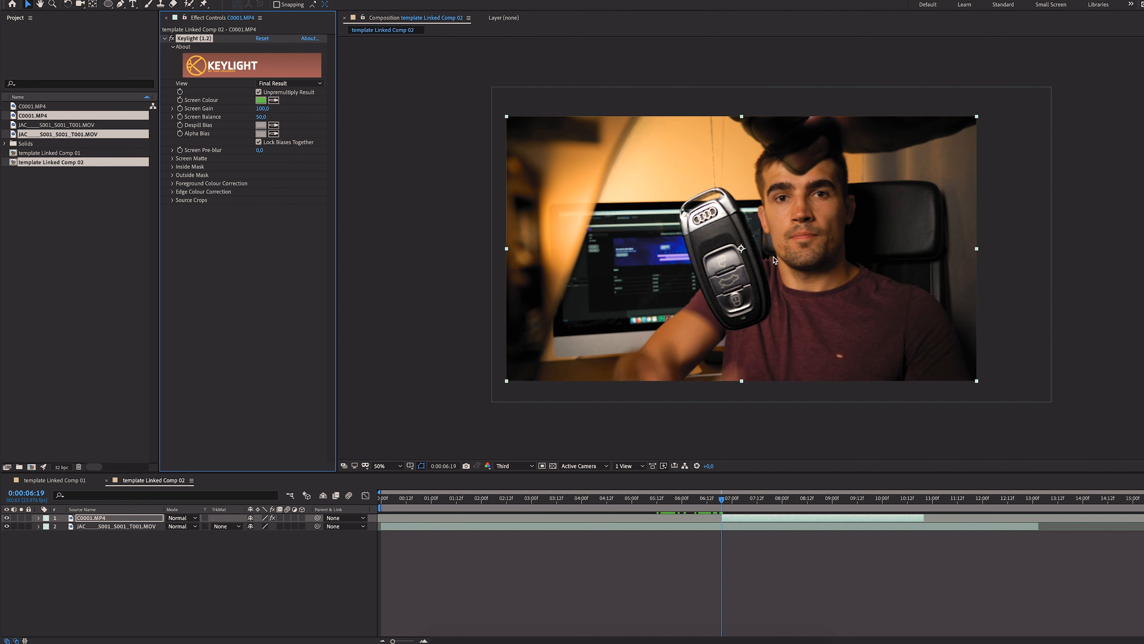
# Draw an elliptical mask around the car key on C0001.MP4 and adjust its points to enclose the key.
pyautogui.click(108, 4)
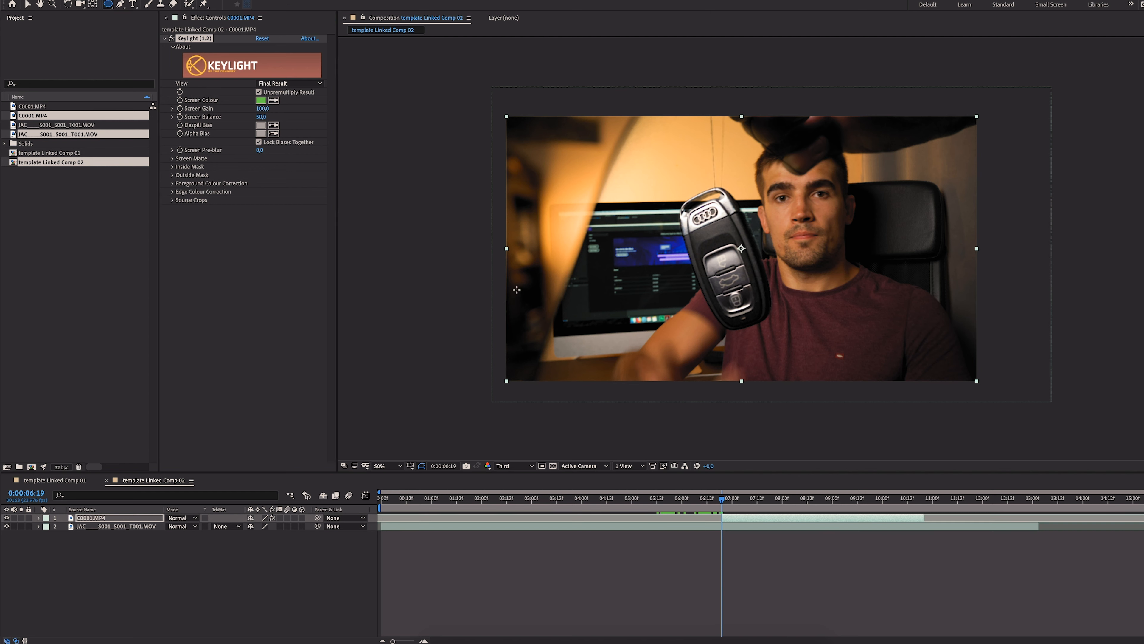
pyautogui.moveTo(671, 182); pyautogui.dragTo(788, 346)
pyautogui.press('v')
pyautogui.moveTo(787, 265); pyautogui.dragTo(800, 261)
pyautogui.moveTo(729, 346); pyautogui.dragTo(735, 343)
pyautogui.moveTo(671, 264); pyautogui.dragTo(660, 258)
pyautogui.moveTo(729, 183)
pyautogui.mouseDown()
pyautogui.moveTo(713, 142)
pyautogui.moveTo(720, 188)
pyautogui.mouseUp()
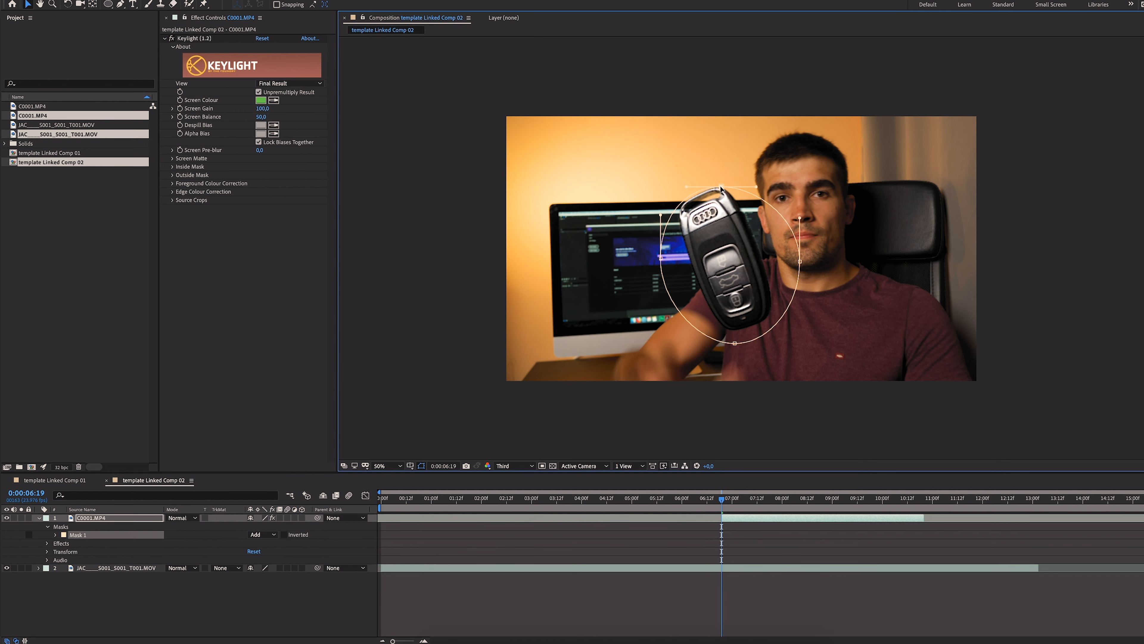
pyautogui.click(858, 603)
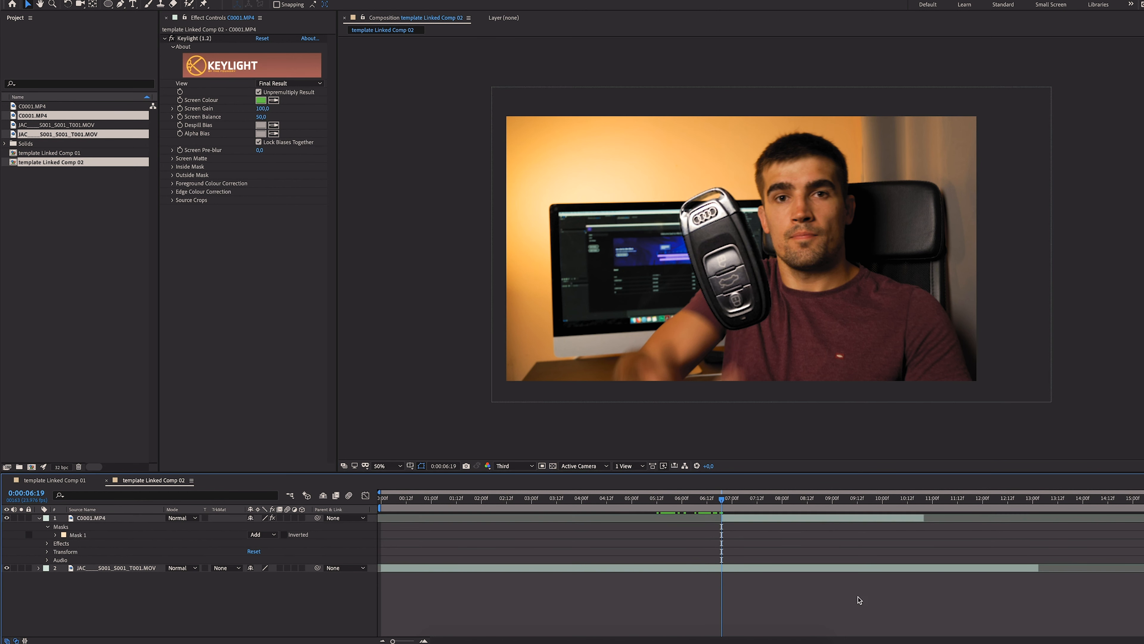
# Expand Keylight's Screen Matte settings on C0001.MP4 and set the effect's view to Screen Matte.
pyautogui.scroll(1, 751, 261)
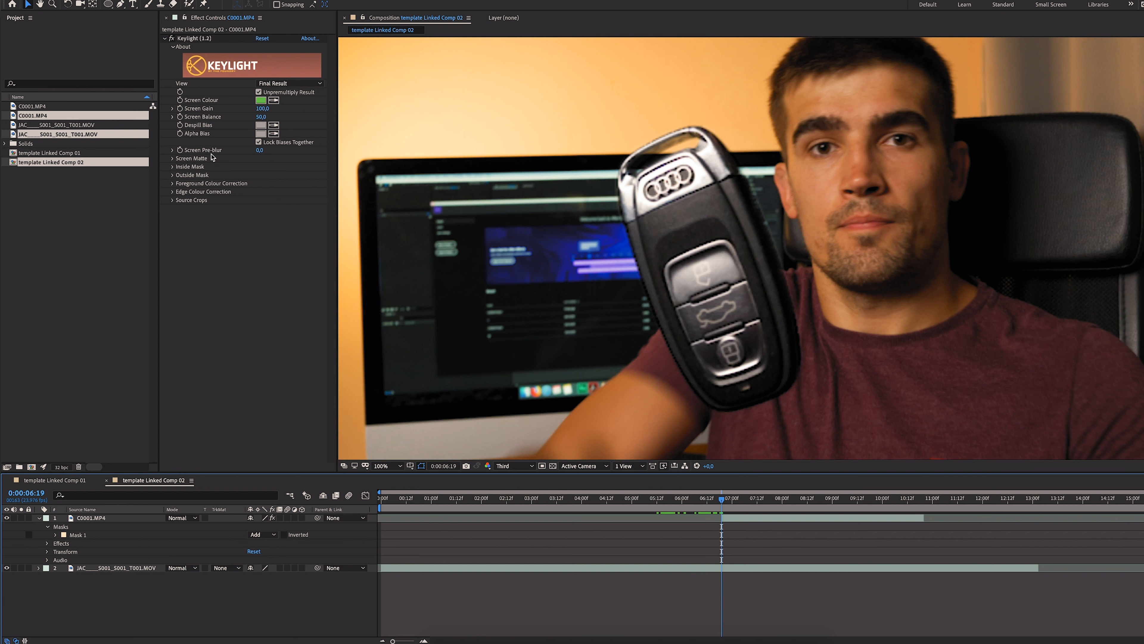
pyautogui.click(172, 158)
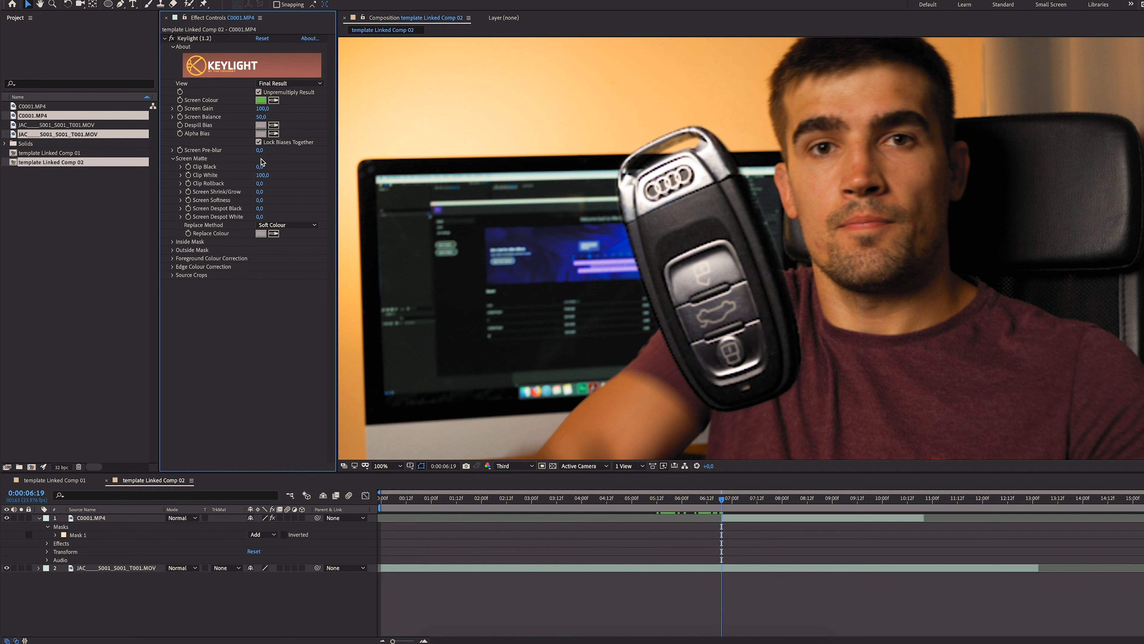
pyautogui.click(585, 517)
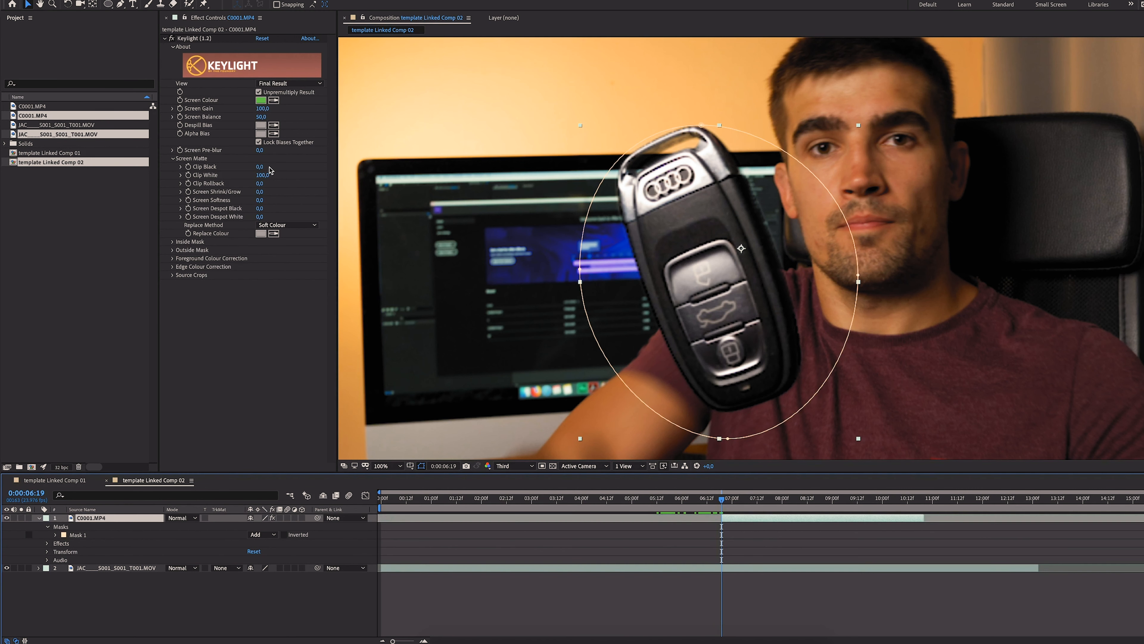
pyautogui.click(290, 83)
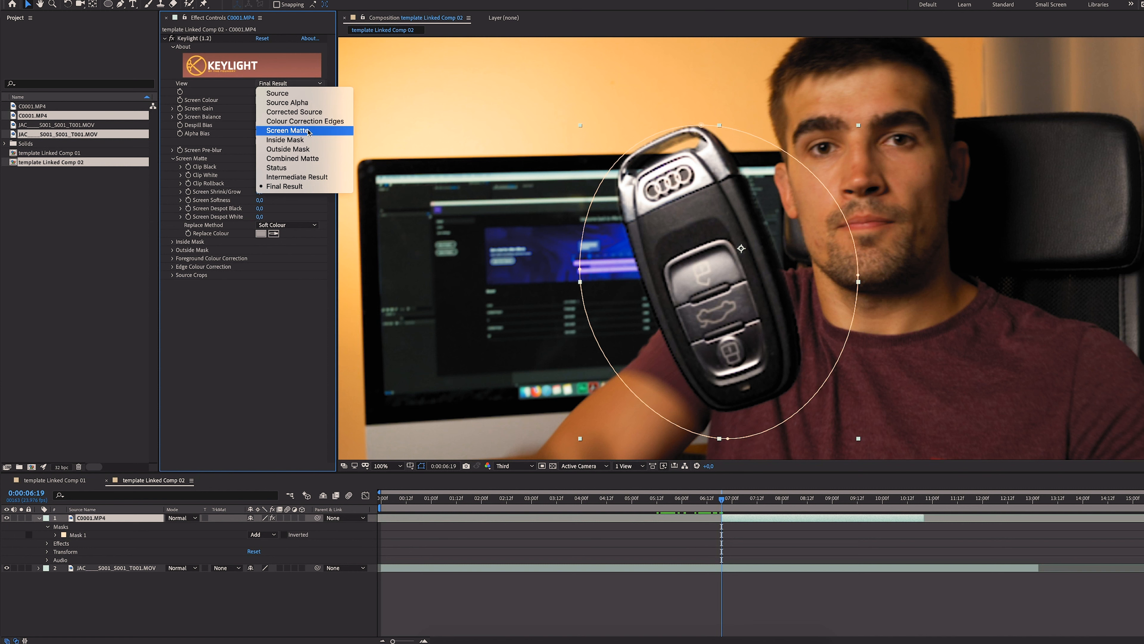
pyautogui.click(298, 130)
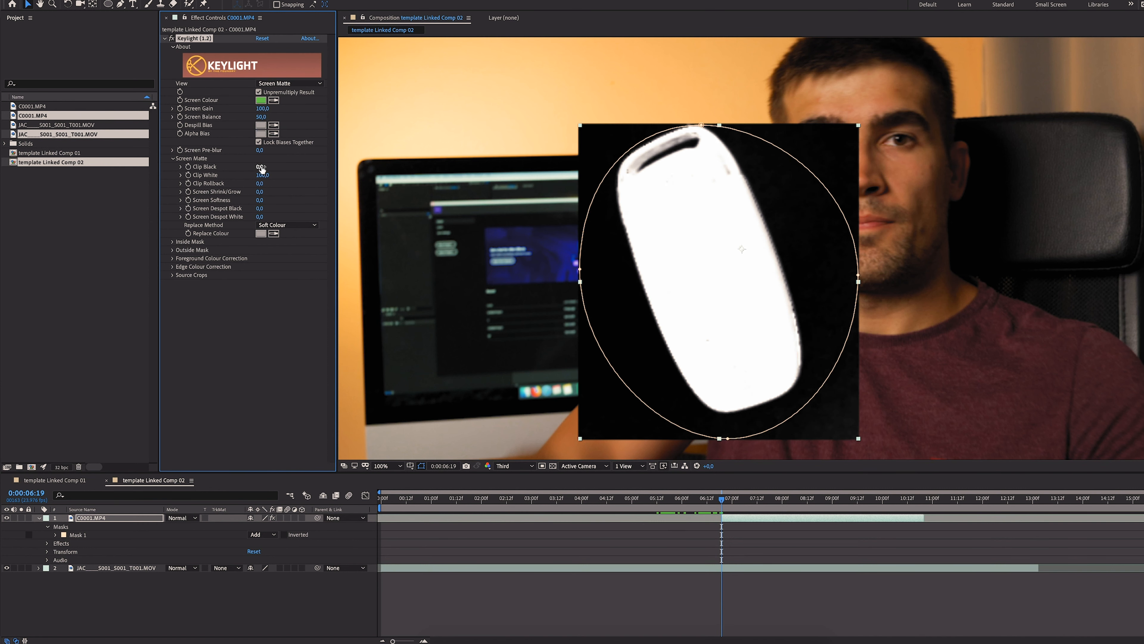
# Set Keylight's Clip Black to 8 and Clip White to 43 on C0001.MP4, and return its view to Final Result.
pyautogui.moveTo(262, 167); pyautogui.dragTo(269, 166)
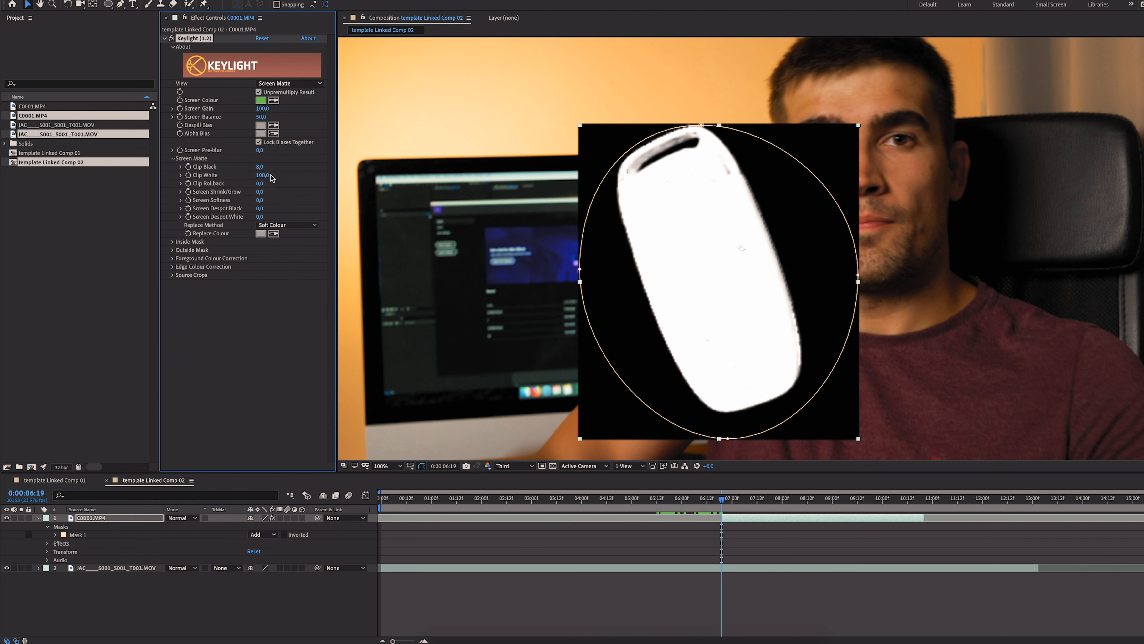
pyautogui.moveTo(263, 175); pyautogui.dragTo(242, 176)
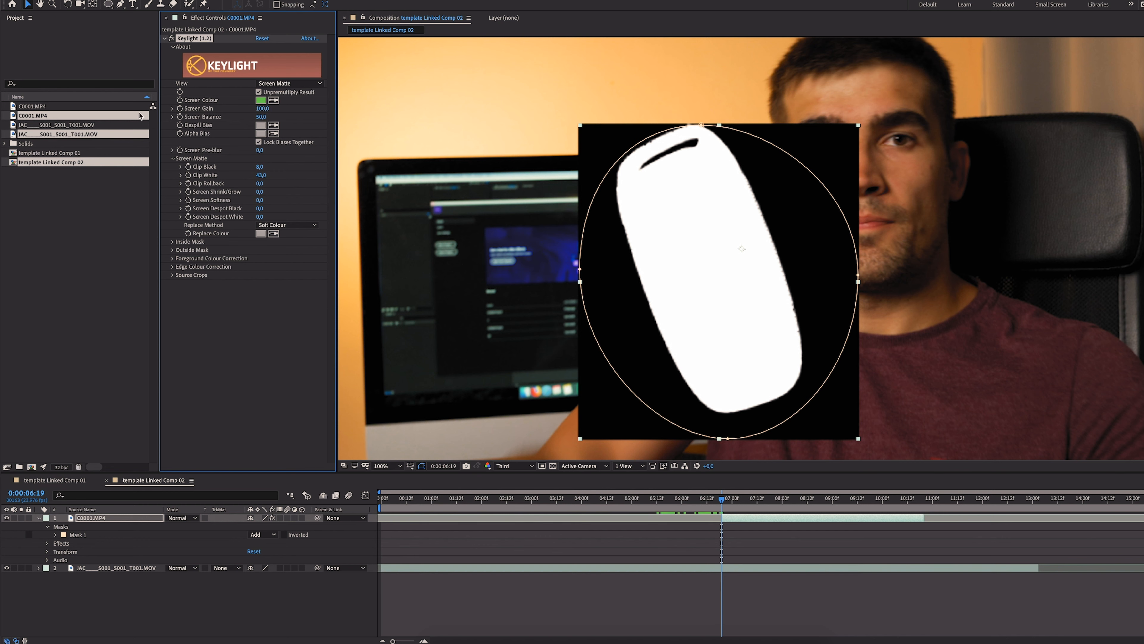
pyautogui.click(306, 84)
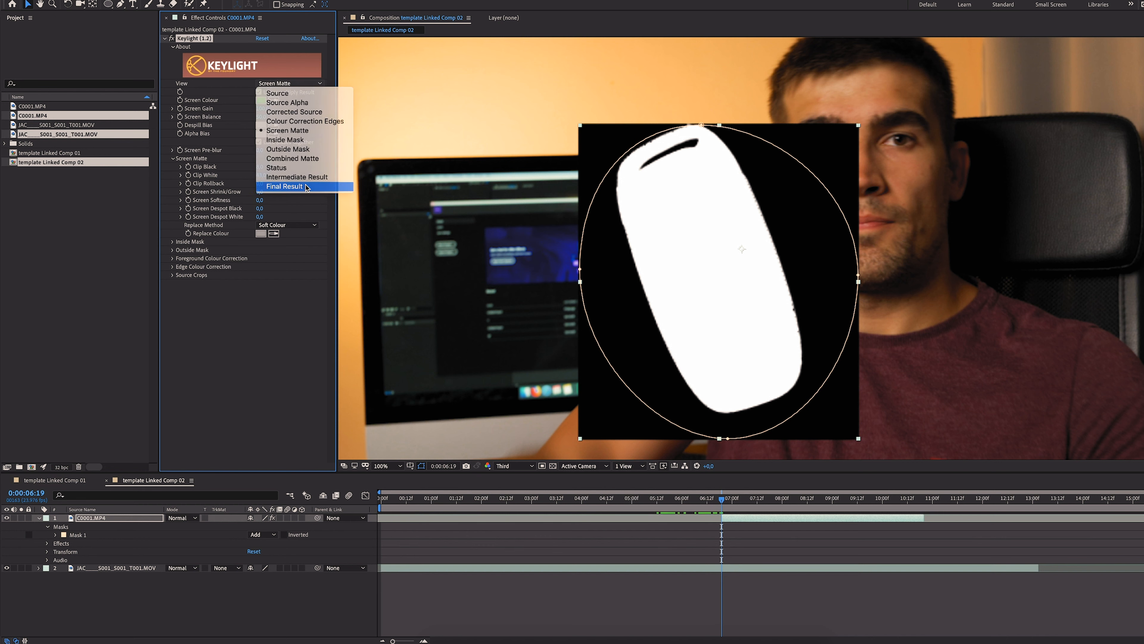
pyautogui.click(306, 187)
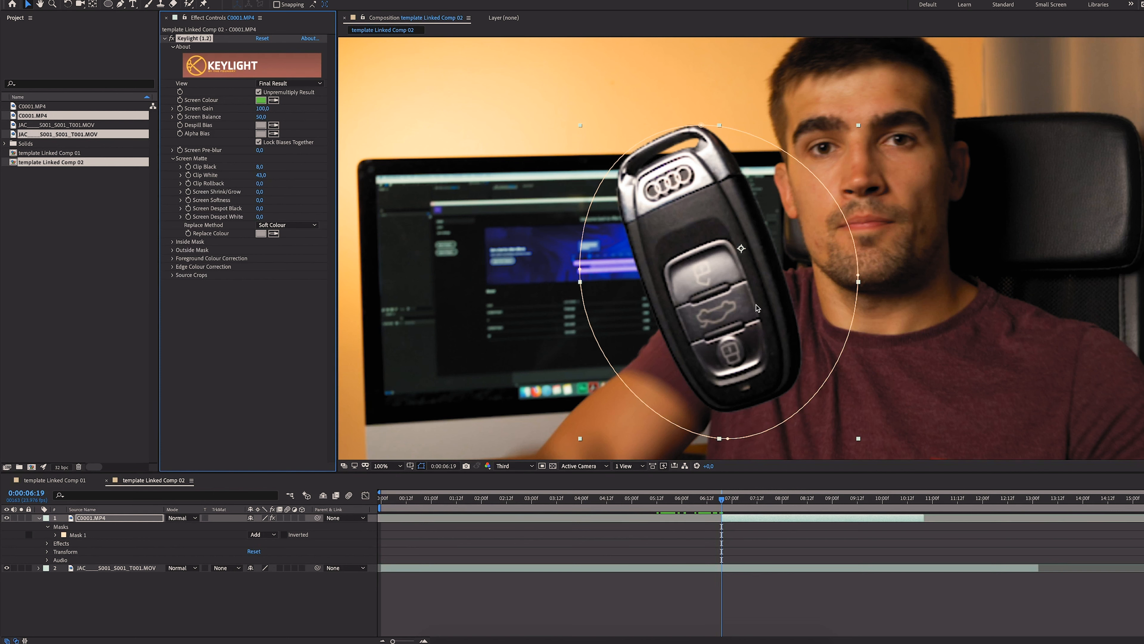
# Apply the Matte Choker effect to C0001.MP4 and set Geometric Softness 1 to 8.3 and Choke 1 to 65.
pyautogui.click(263, 321)
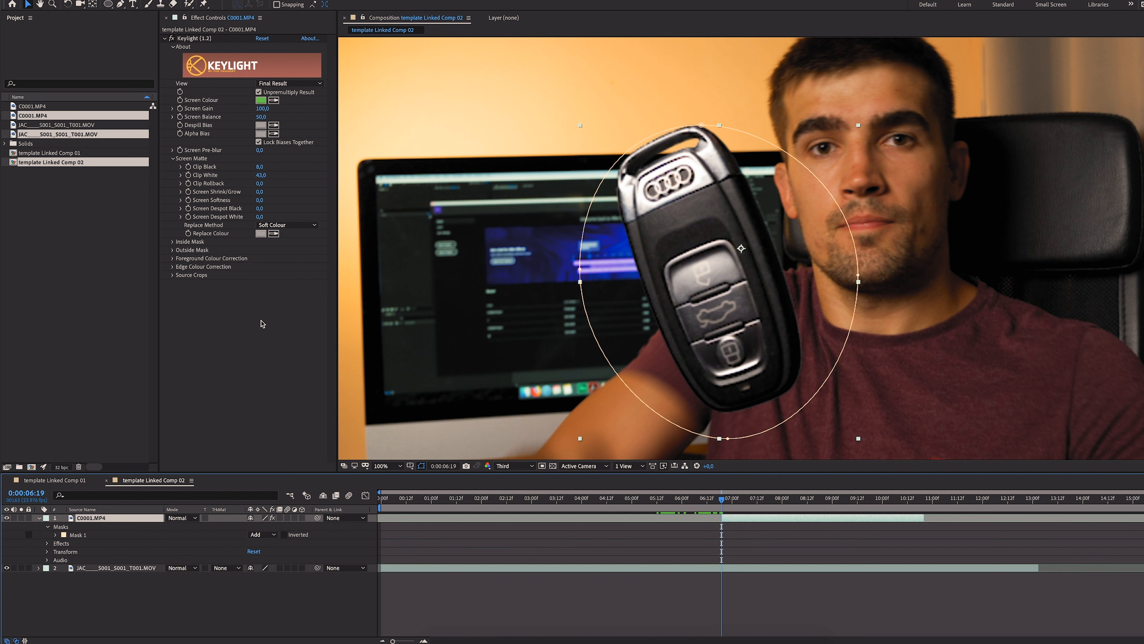
pyautogui.hotkey('ctrl', 'space')
pyautogui.write('matte')
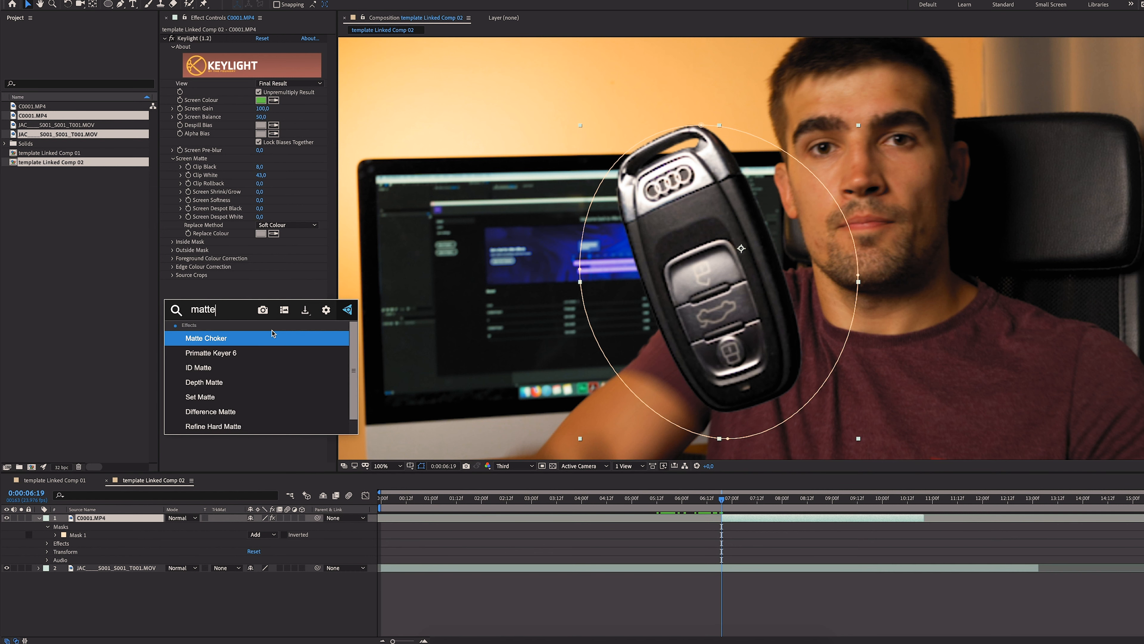
pyautogui.press('Return')
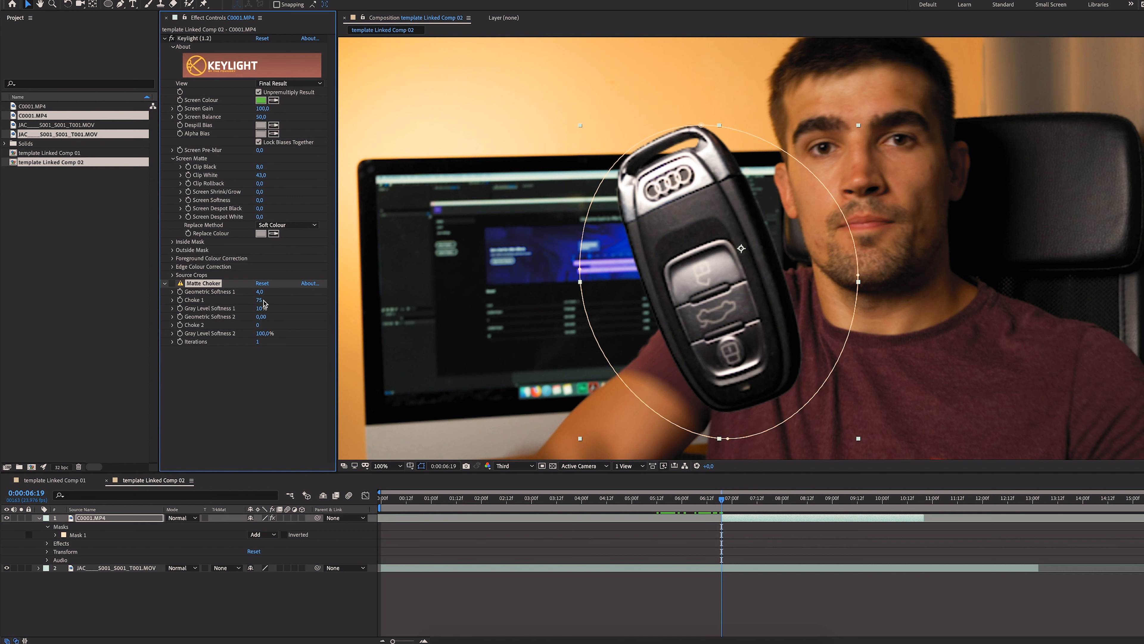
pyautogui.moveTo(261, 303); pyautogui.dragTo(266, 293)
# Adjust Keylight's Screen Shrink/Grow on C0001.MP4 to about 0.2 and switch the Matte Choker effect on.
pyautogui.moveTo(260, 192); pyautogui.dragTo(263, 194)
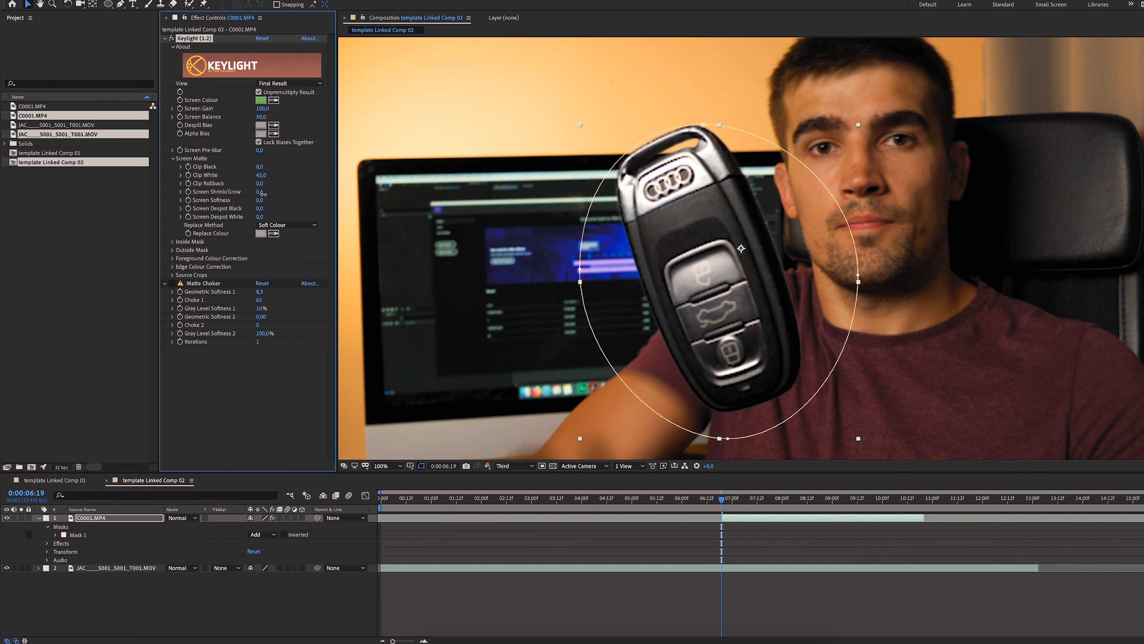
pyautogui.moveTo(259, 194); pyautogui.dragTo(254, 194)
pyautogui.moveTo(260, 192); pyautogui.dragTo(255, 193)
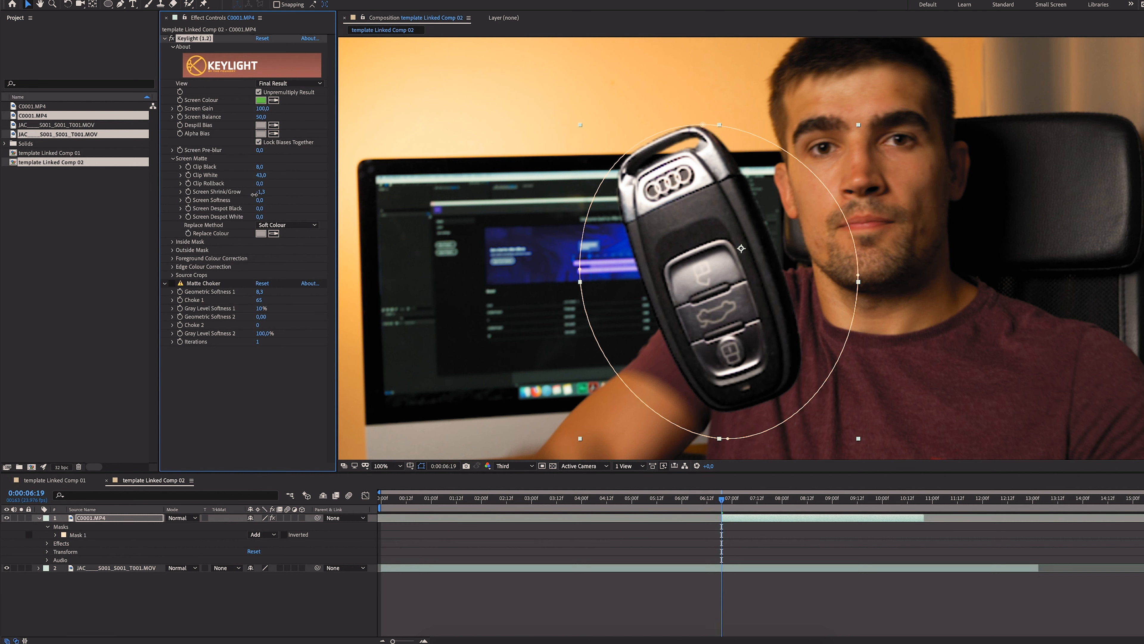
pyautogui.click(173, 284)
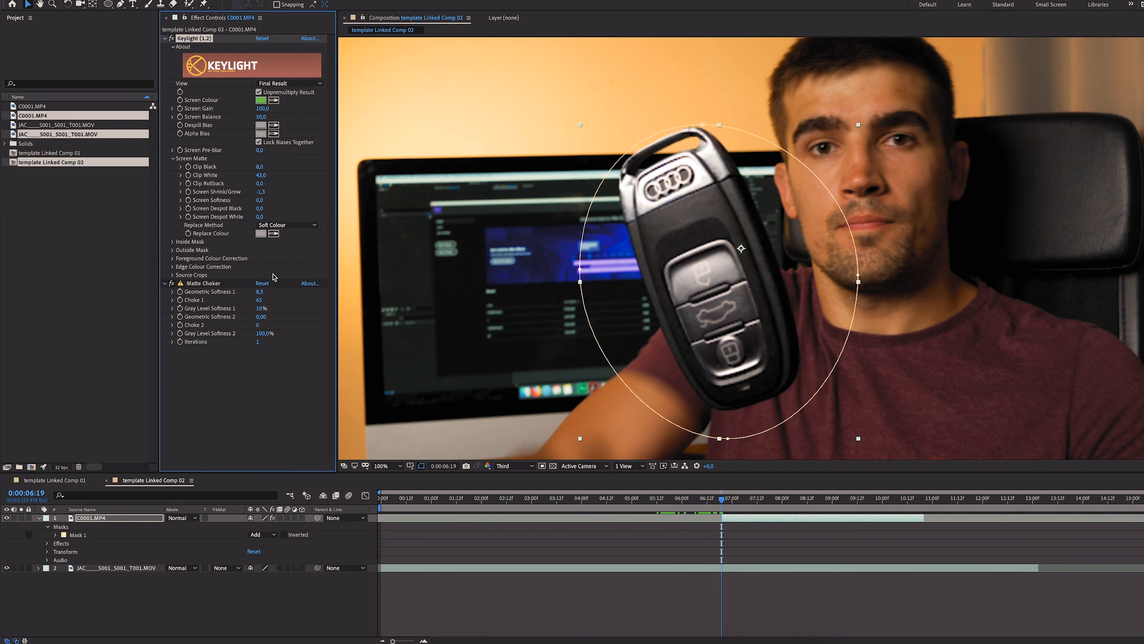
pyautogui.moveTo(263, 193); pyautogui.dragTo(272, 193)
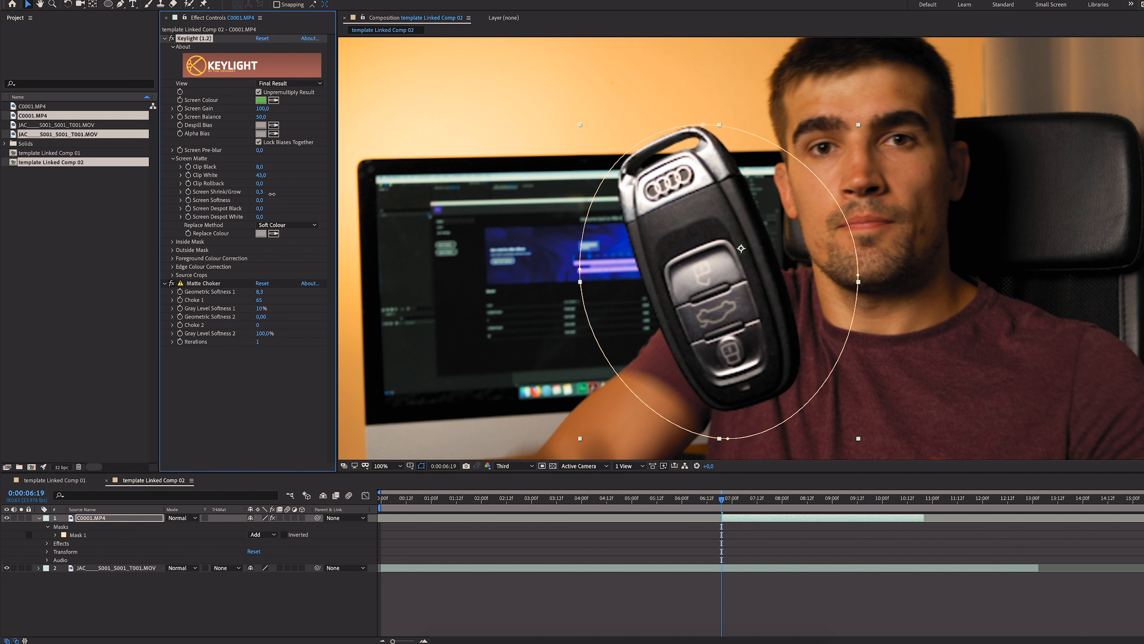
# Compare the key's edges with Matte Choker off and on, and set Geometric Softness 1 to 7.3 and Choke 1 to 48.
pyautogui.click(171, 283)
pyautogui.click(171, 283)
pyautogui.moveTo(259, 293); pyautogui.dragTo(256, 299)
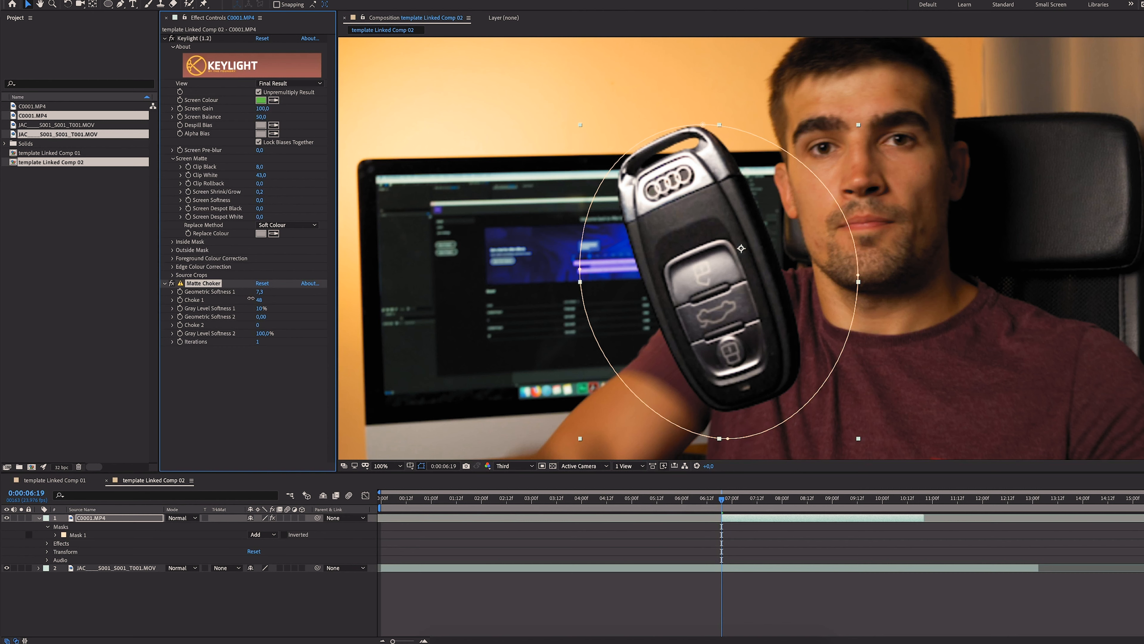
# Set the work area to span the C0001.MP4 clip, ending at about 0:00:11:00, and preview the composite.
pyautogui.press(',')
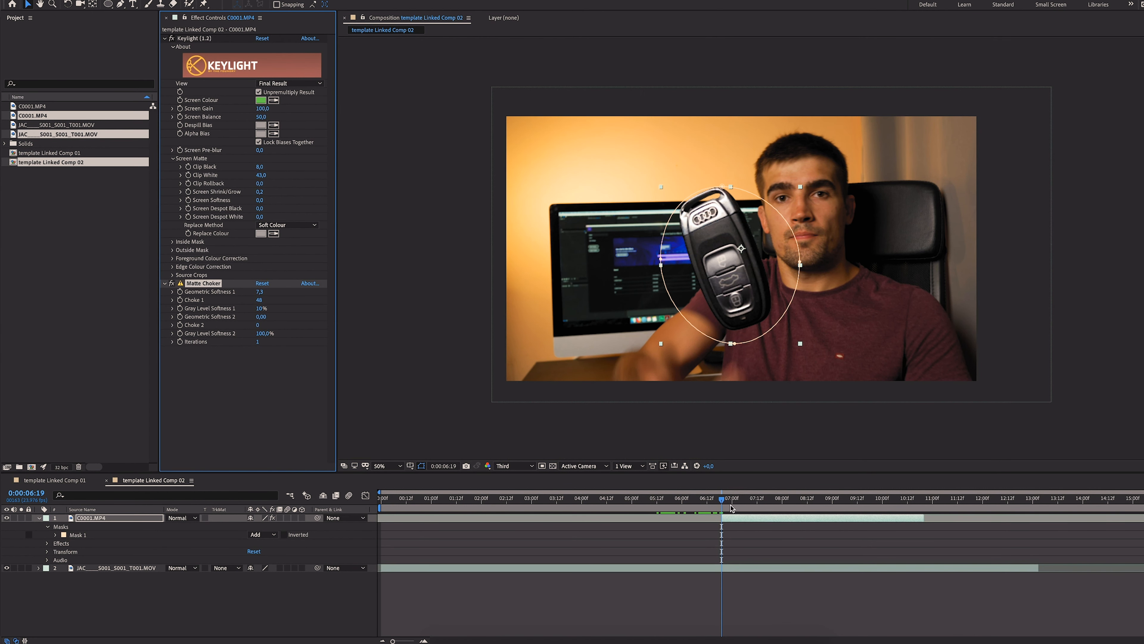
pyautogui.moveTo(719, 501)
pyautogui.mouseDown()
pyautogui.moveTo(932, 502)
pyautogui.moveTo(724, 503)
pyautogui.mouseUp()
pyautogui.press('b')
pyautogui.press('n')
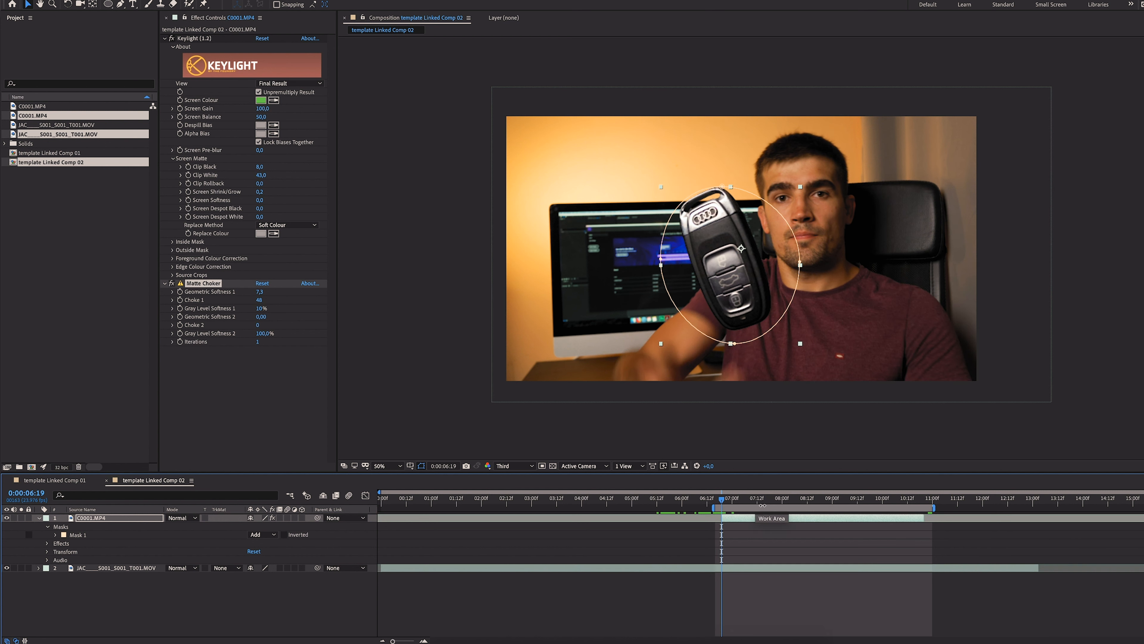
pyautogui.press('space')
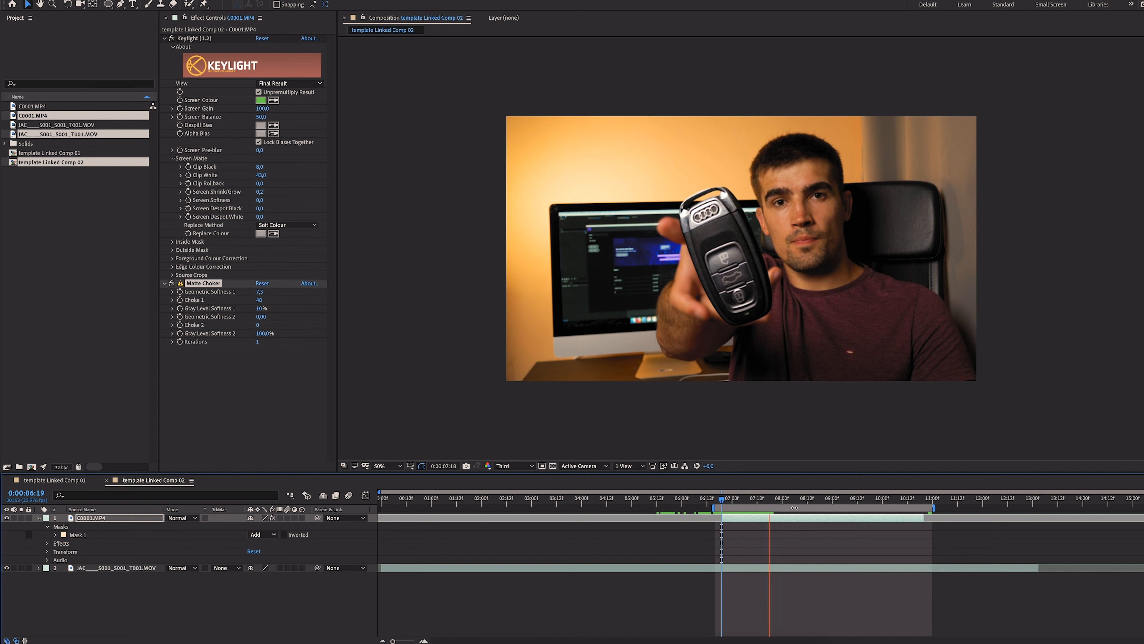
pyautogui.press('space')
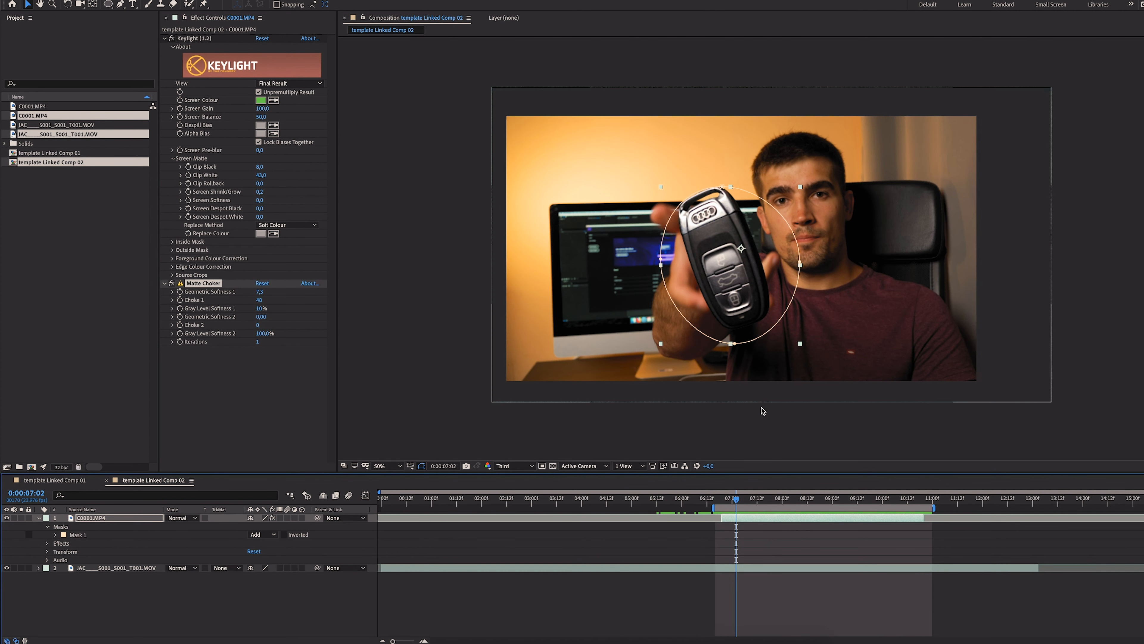
# Raise the top point of Mask 1 so it clears the car key's ring, checking it against the key's movement.
pyautogui.press('.')
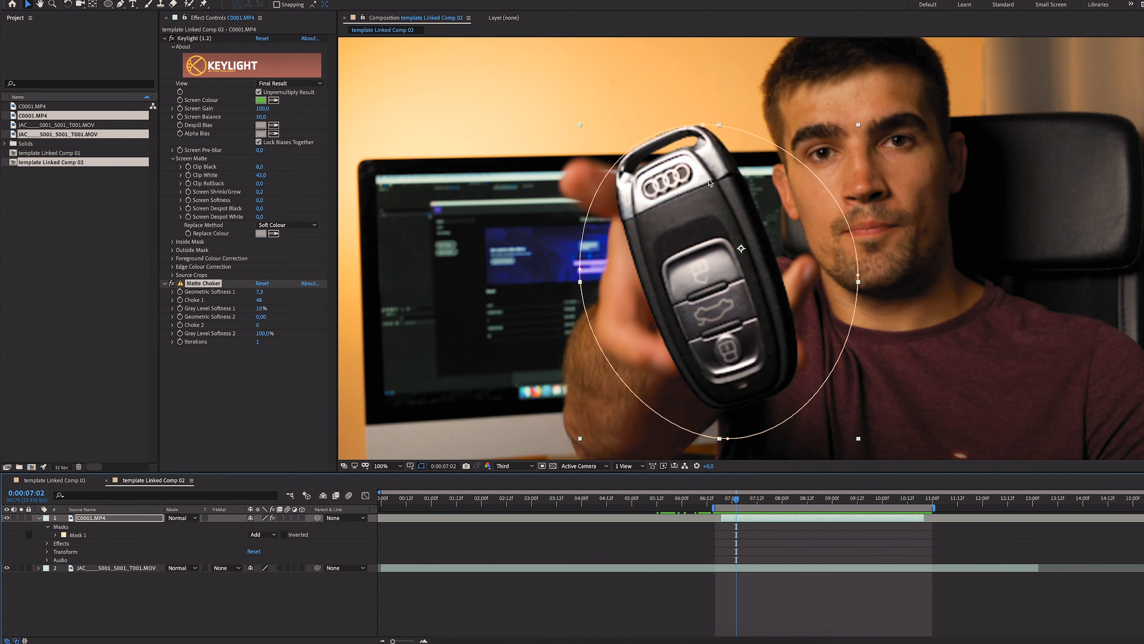
pyautogui.click(703, 125)
pyautogui.press('space')
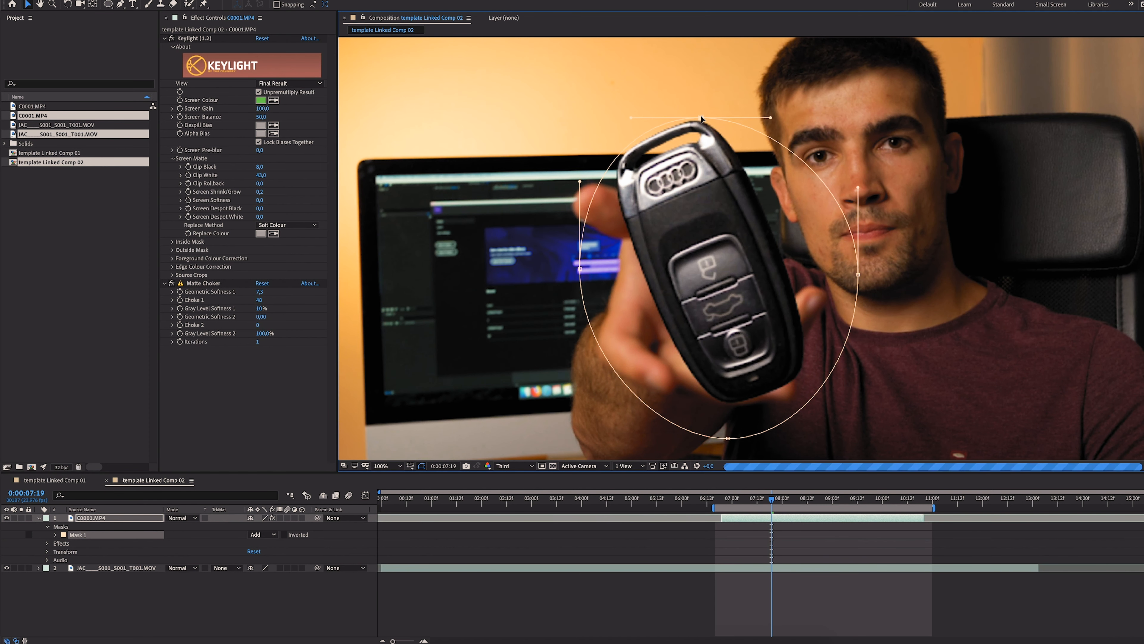
# Set the Mask Feather of Mask 1 on C0001.MP4 to 15 pixels.
pyautogui.press('r')
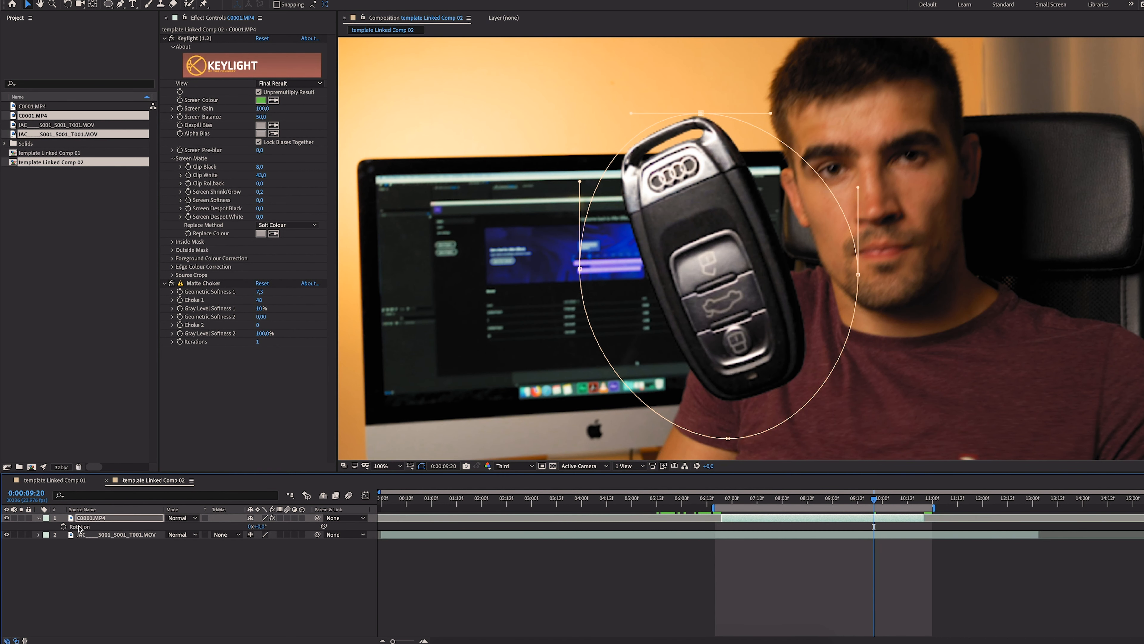
pyautogui.press('f')
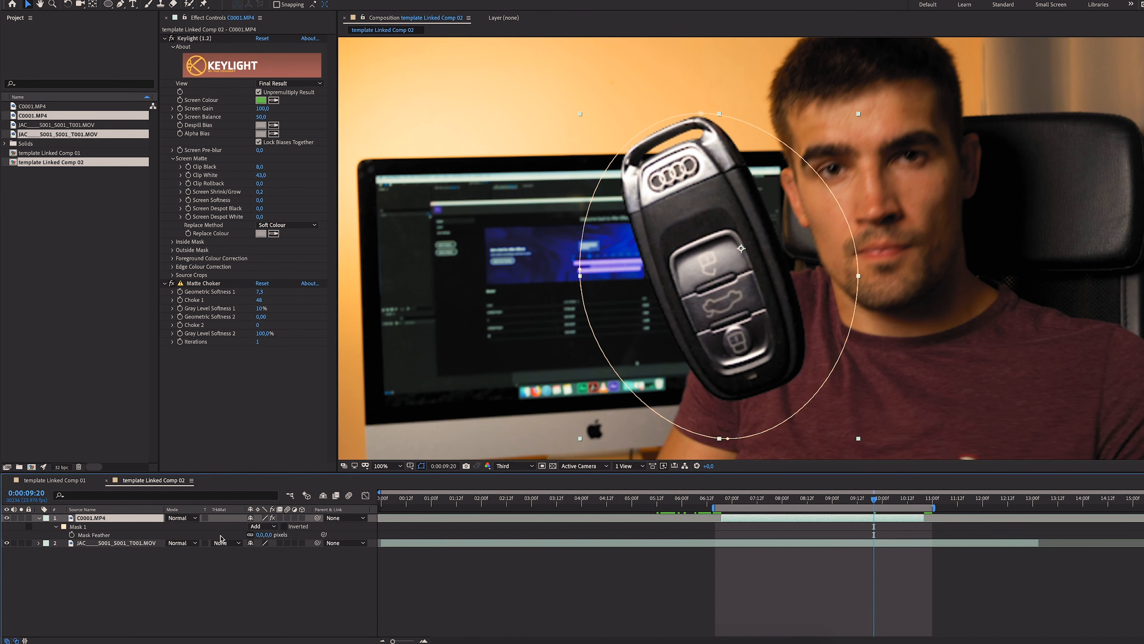
pyautogui.moveTo(259, 536); pyautogui.dragTo(262, 534)
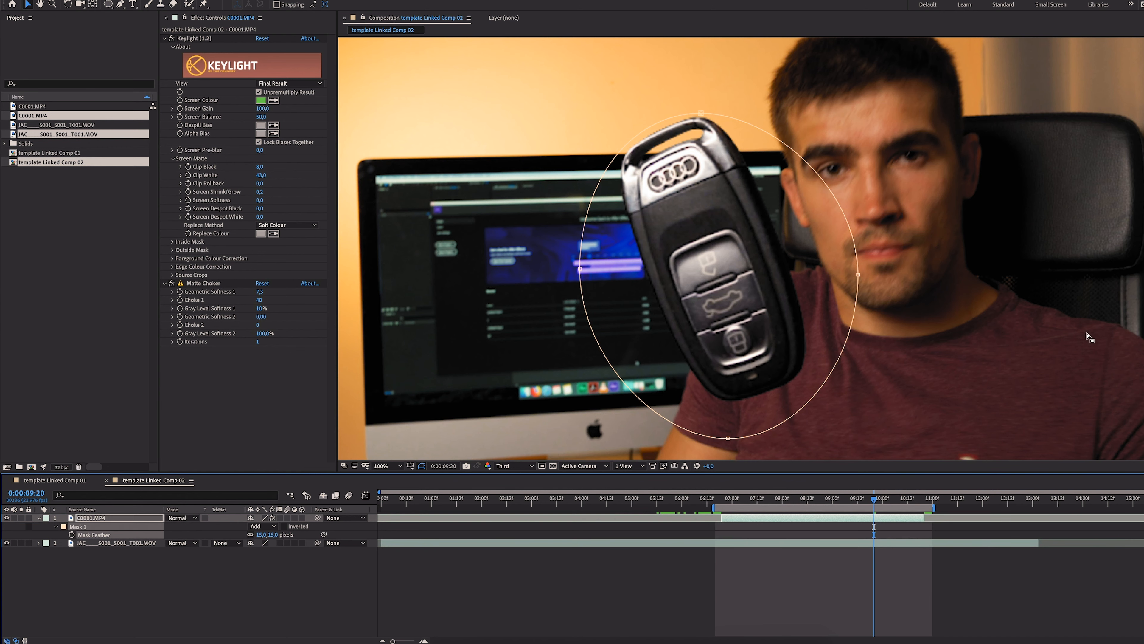
# Preview the feathered key from 0:00:06:17 and extend the work area's start back to about 0:00:05:08.
pyautogui.click(735, 500)
pyautogui.click(718, 499)
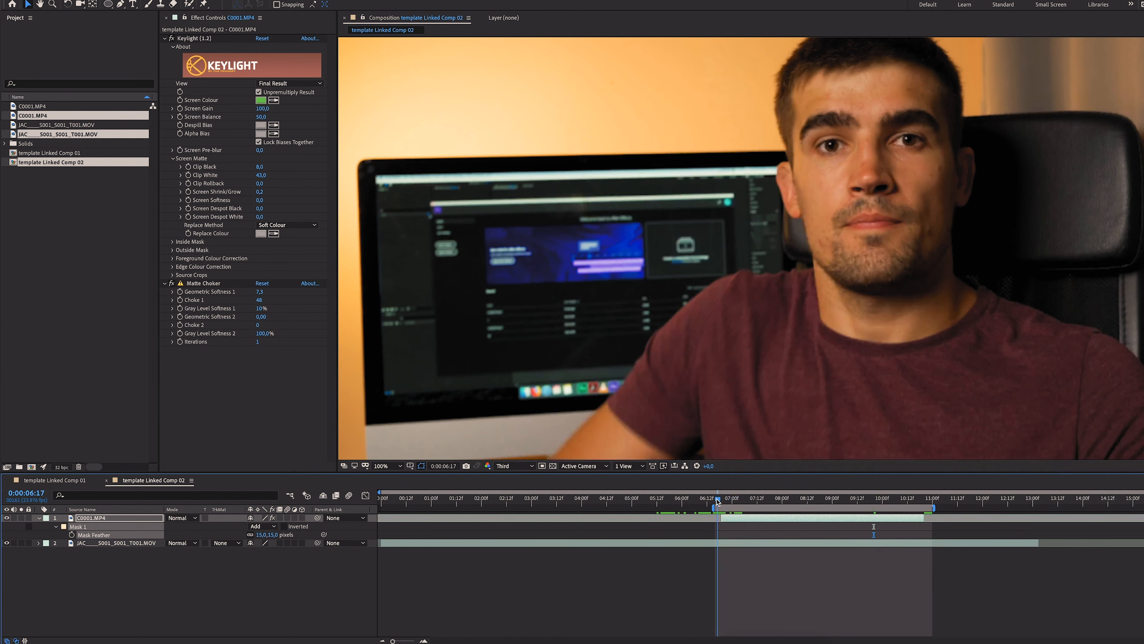
pyautogui.press('space')
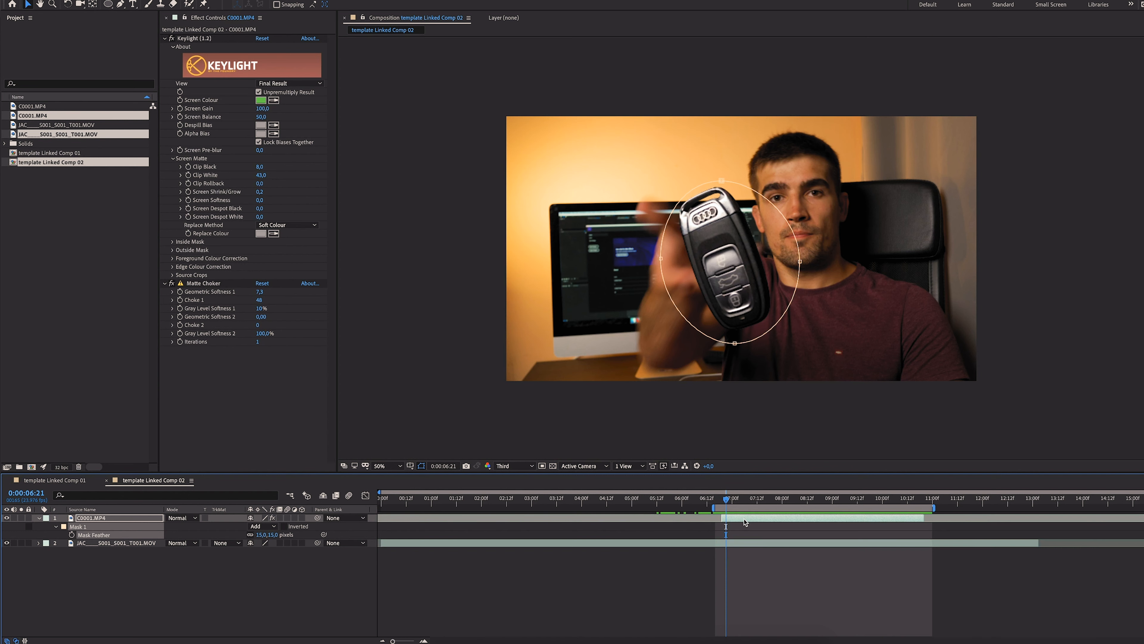
pyautogui.click(744, 520)
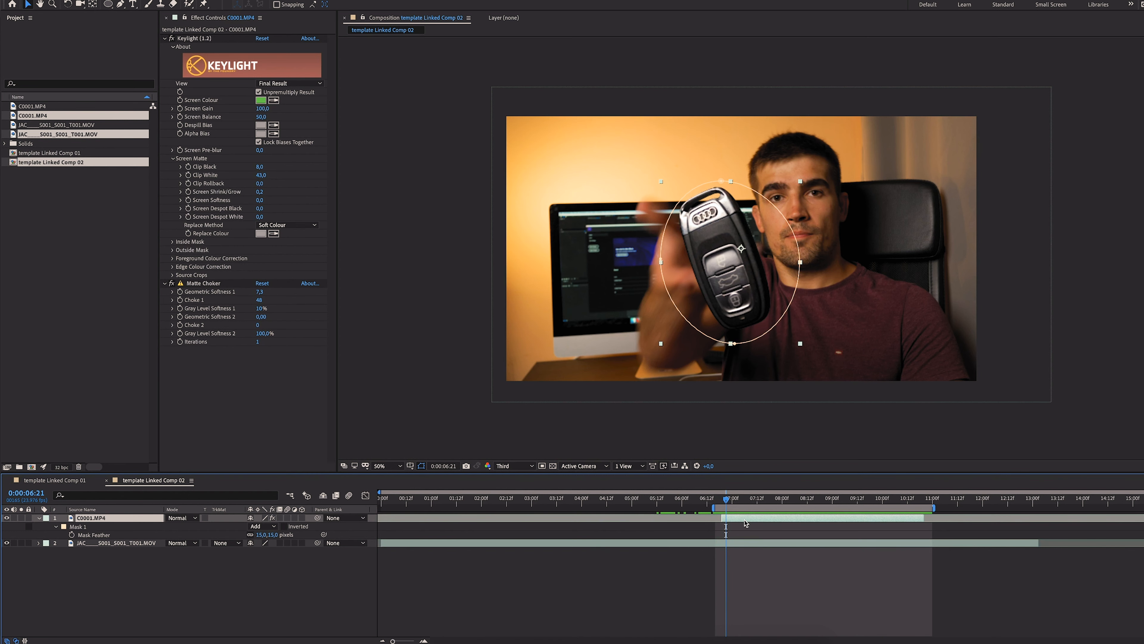
pyautogui.press('.')
pyautogui.press(',')
pyautogui.moveTo(712, 508); pyautogui.dragTo(647, 509)
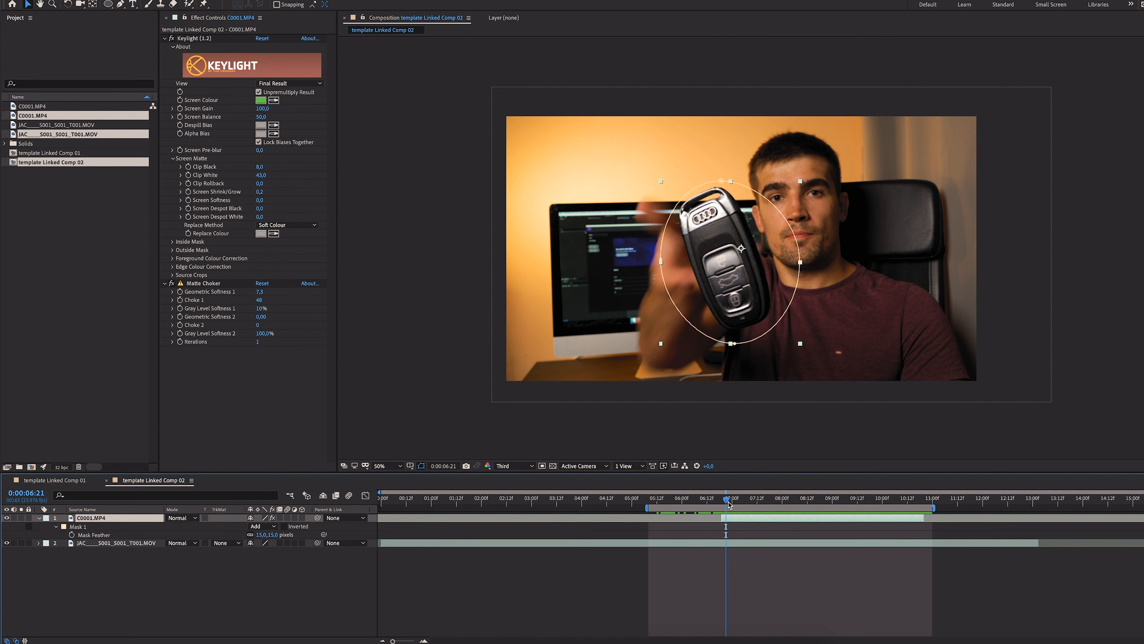
# Make C0001.MP4 a 3D layer and set its Position Z value to 4266 at 0:00:06:21.
pyautogui.press('.')
pyautogui.press(',')
pyautogui.click(302, 518)
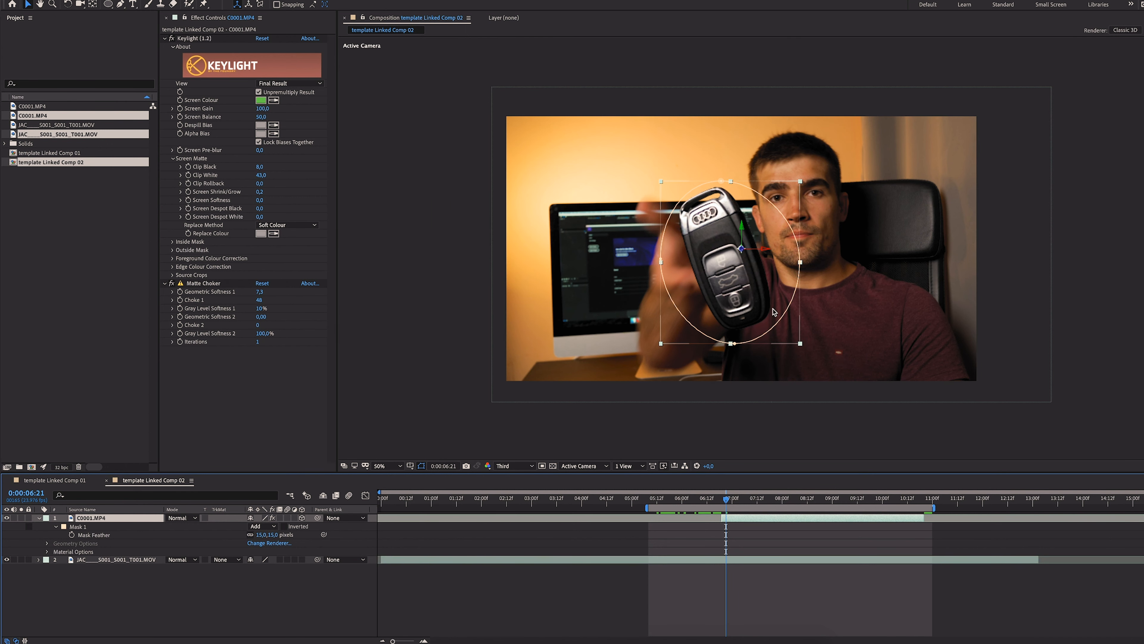
pyautogui.press('/')
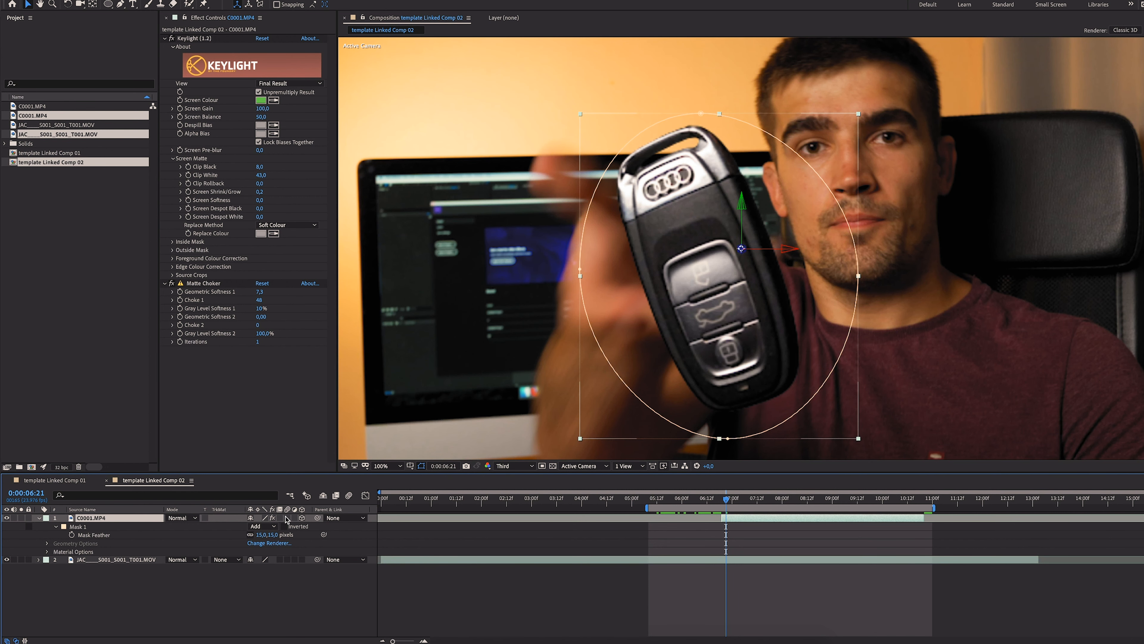
pyautogui.press('p')
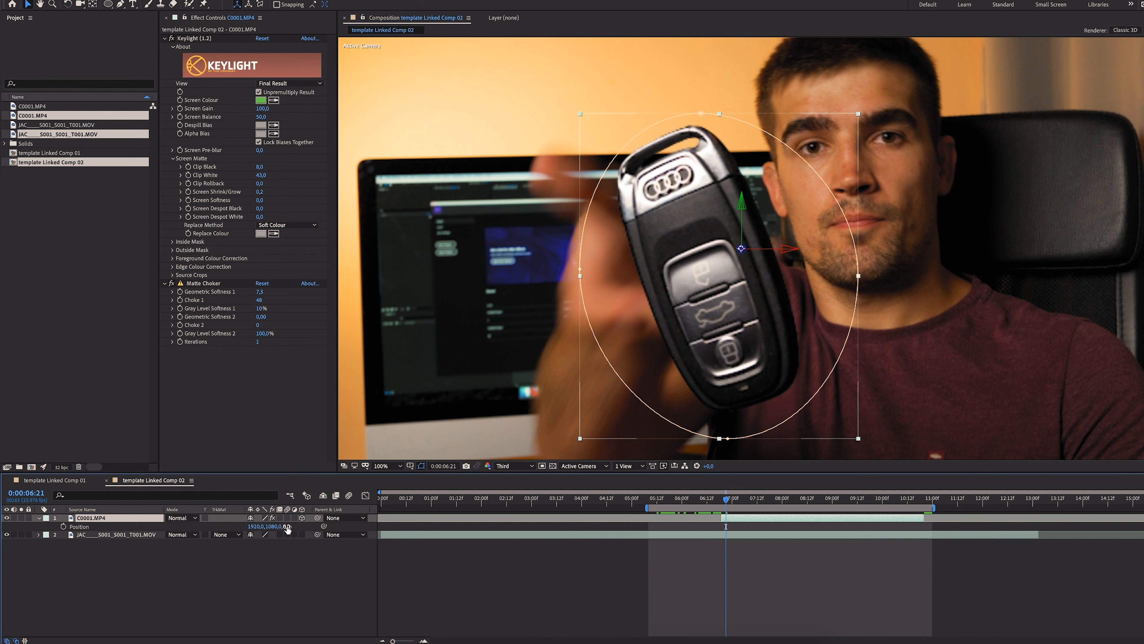
pyautogui.moveTo(287, 526); pyautogui.dragTo(765, 532)
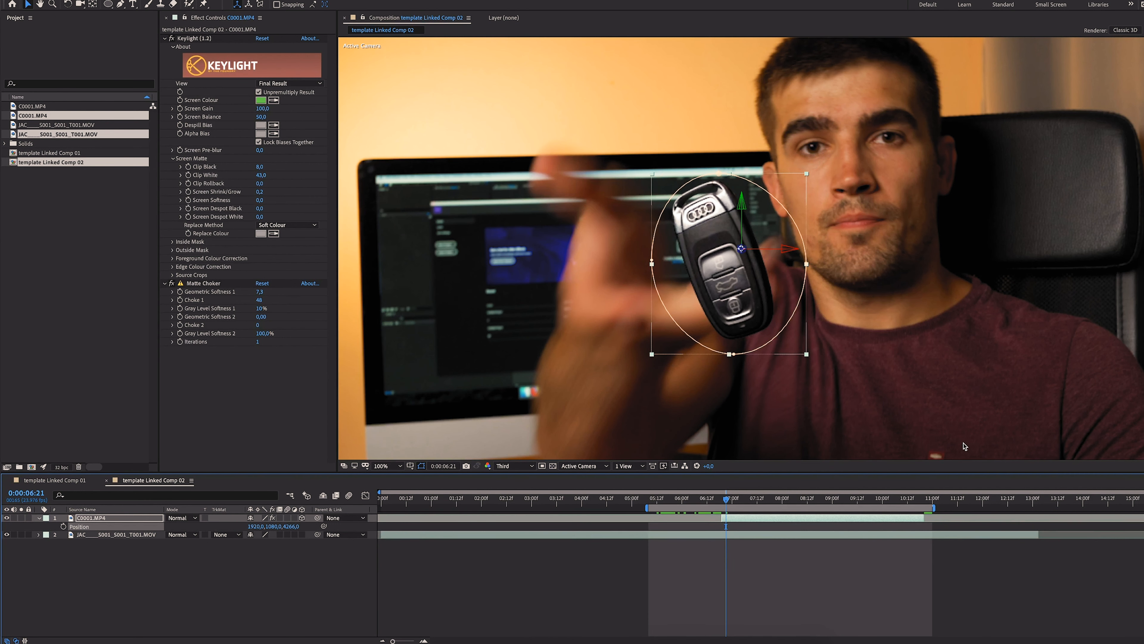
# Enable Position keyframing on C0001.MP4 and move the current time to the clip's start at 0:00:06:19.
pyautogui.click(743, 519)
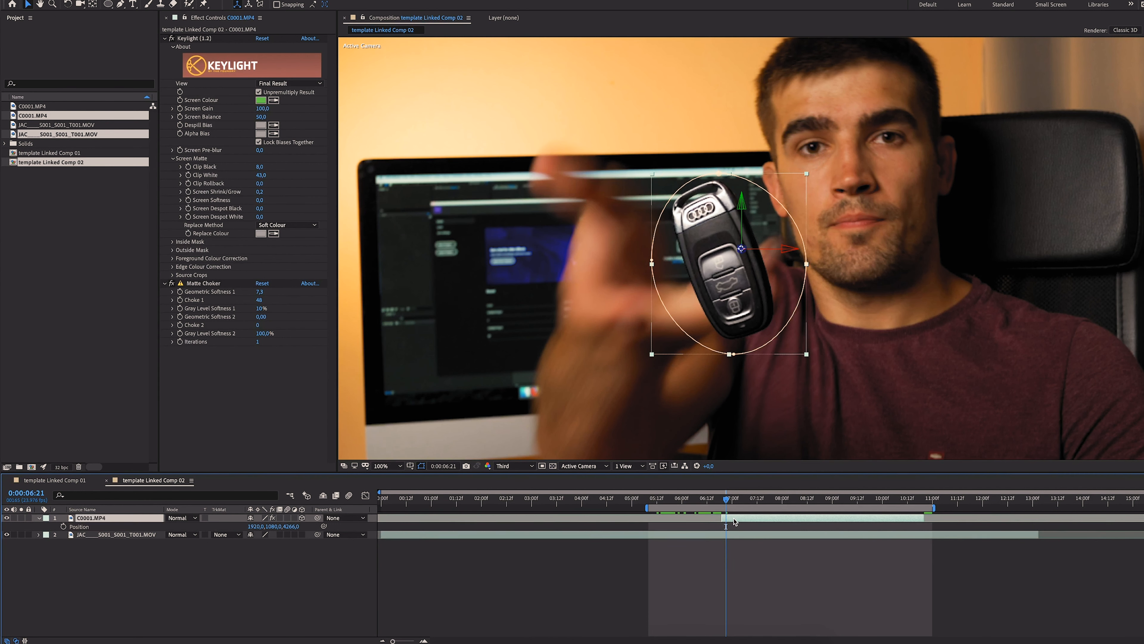
pyautogui.click(64, 526)
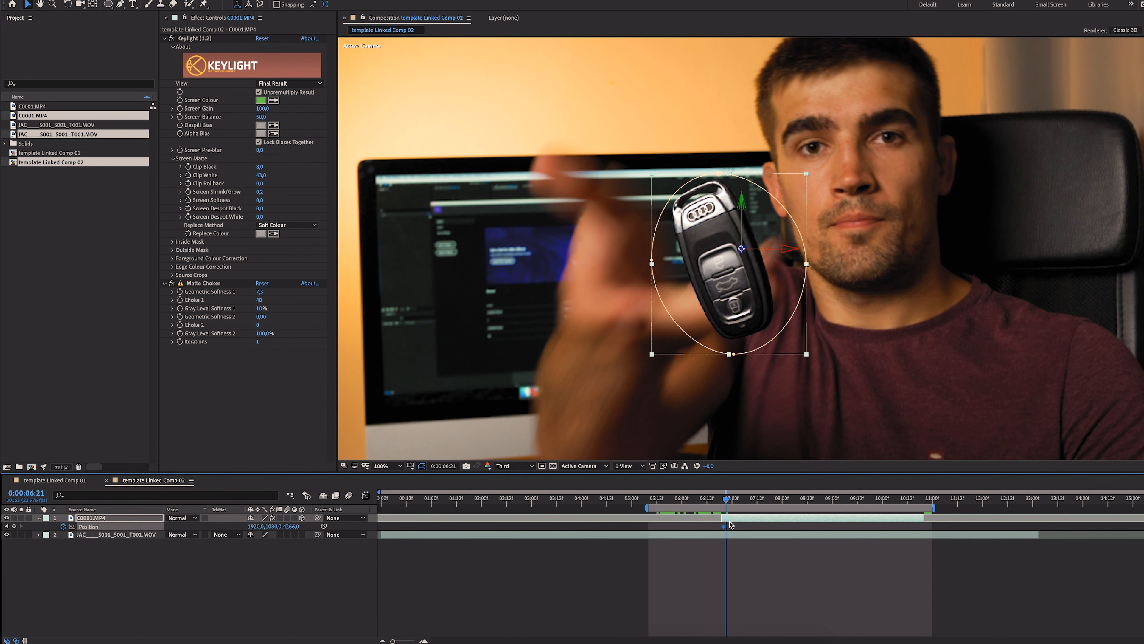
pyautogui.moveTo(729, 505); pyautogui.dragTo(723, 503)
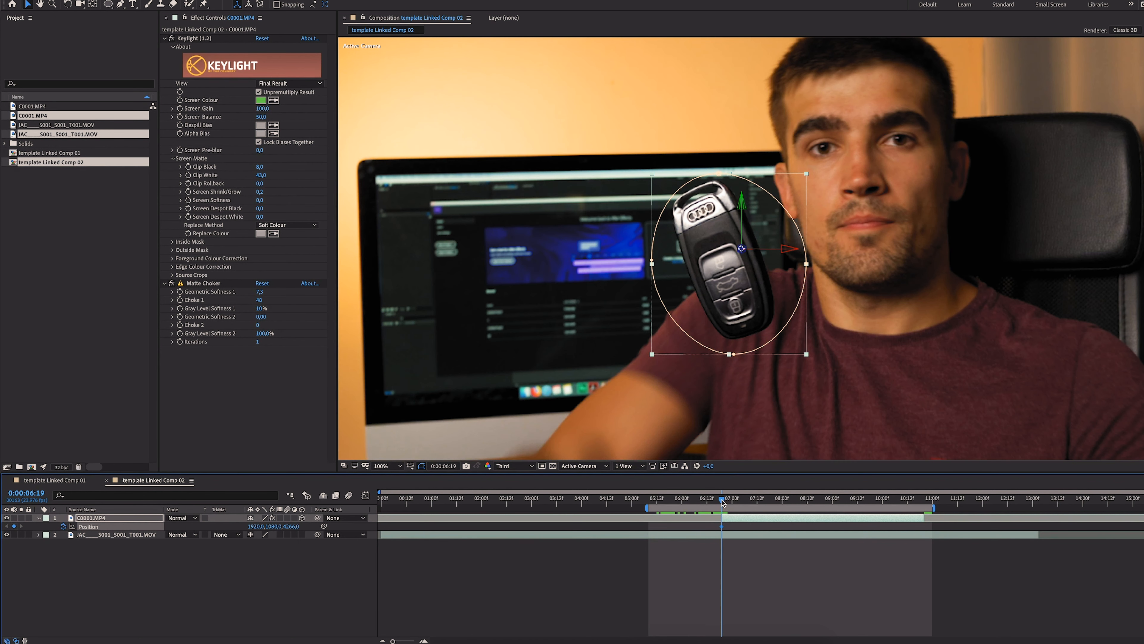
# Push the car key deeper at 0:00:06:19 by setting C0001.MP4's Position Z value to 7915.
pyautogui.press(',')
pyautogui.press(',')
pyautogui.press('space')
pyautogui.press('.')
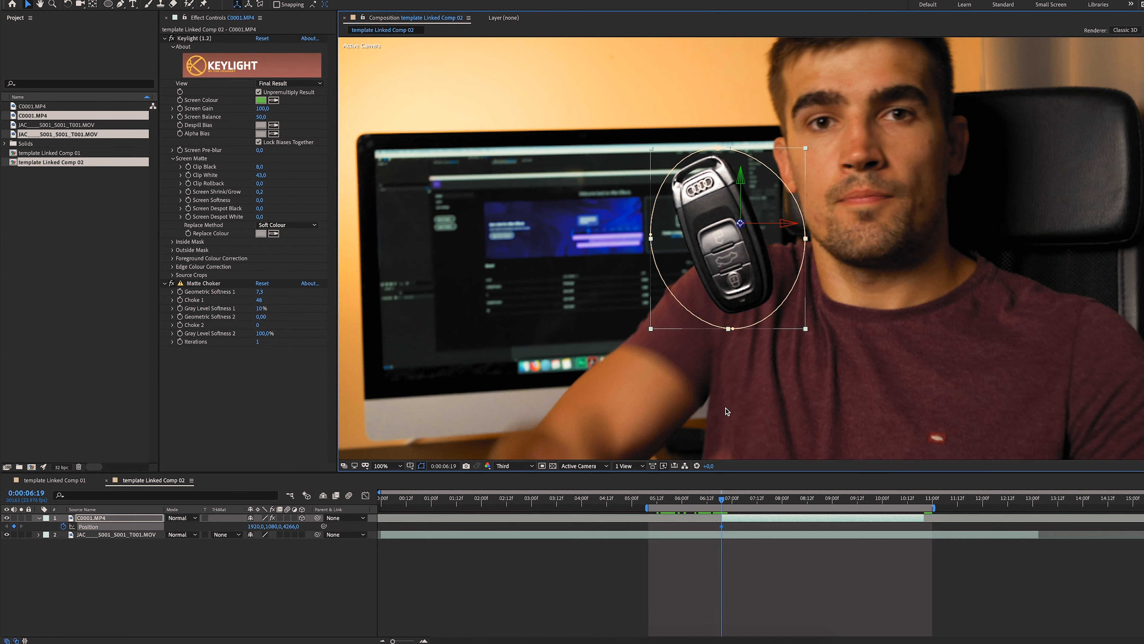
pyautogui.moveTo(730, 404); pyautogui.dragTo(728, 361)
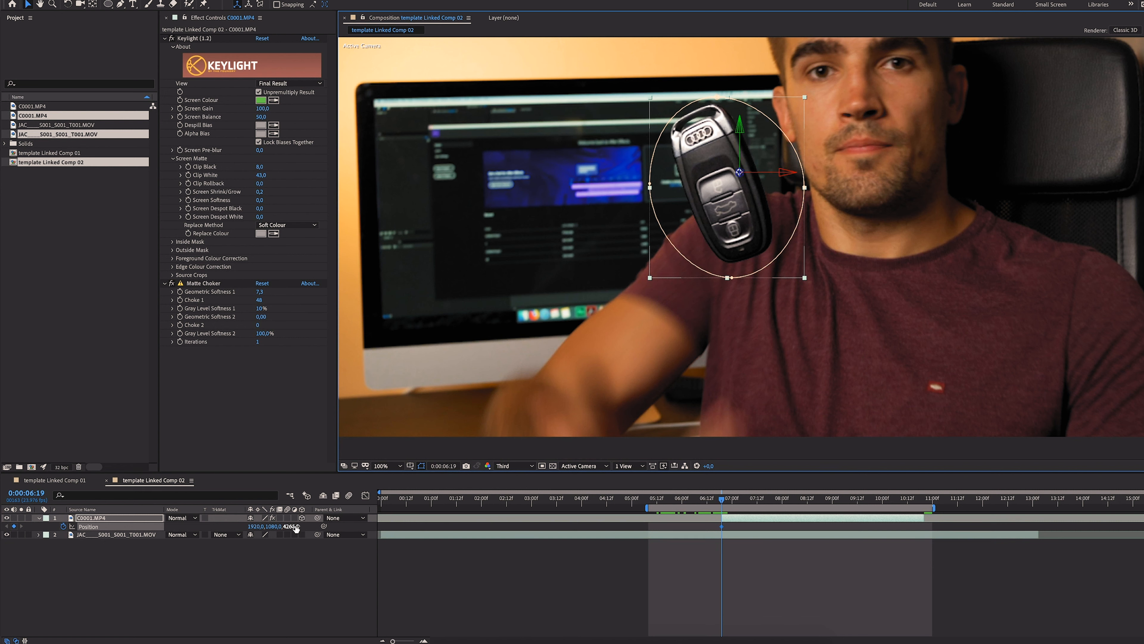
pyautogui.moveTo(296, 527); pyautogui.dragTo(853, 489)
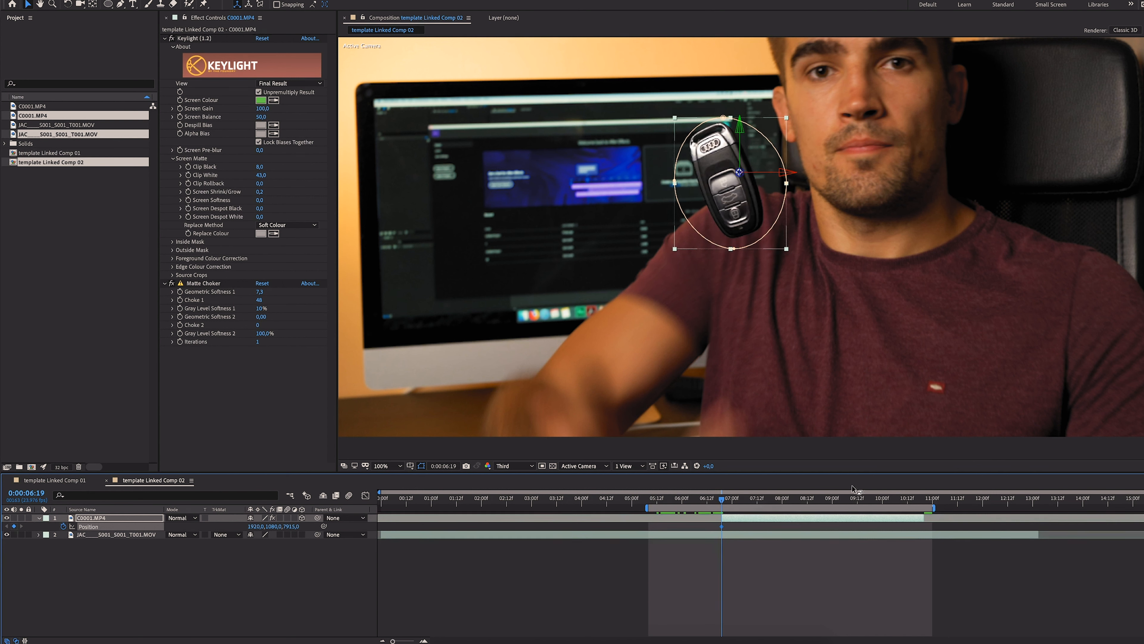
# Move the current time to 0:00:06:20 and delete the car key's Position keyframe at 0:00:06:19.
pyautogui.click(724, 502)
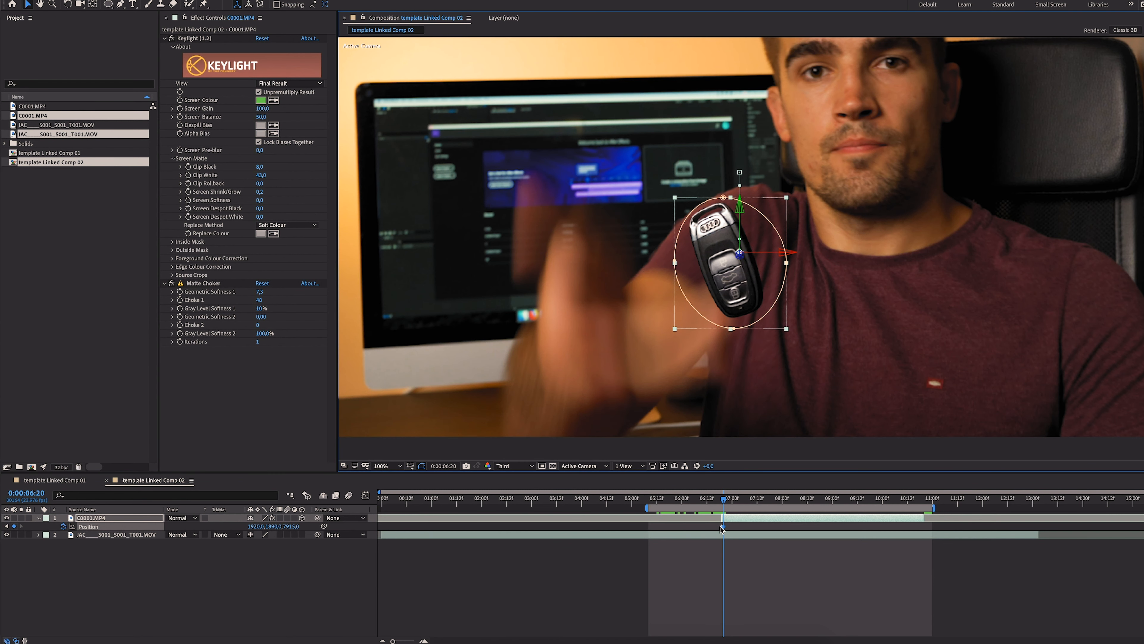
pyautogui.click(721, 526)
pyautogui.press('Delete')
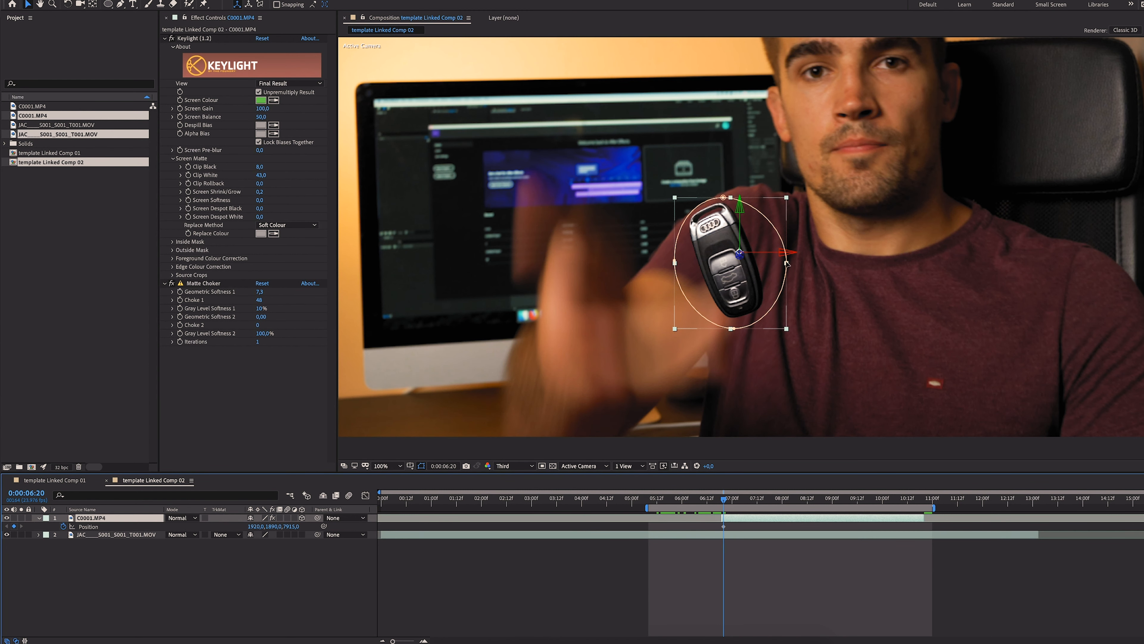
# Place the car key over the blurred hand at 0:00:06:20 with Position about 610, 2206, 8398.
pyautogui.moveTo(793, 255); pyautogui.dragTo(664, 315)
pyautogui.moveTo(286, 529); pyautogui.dragTo(504, 510)
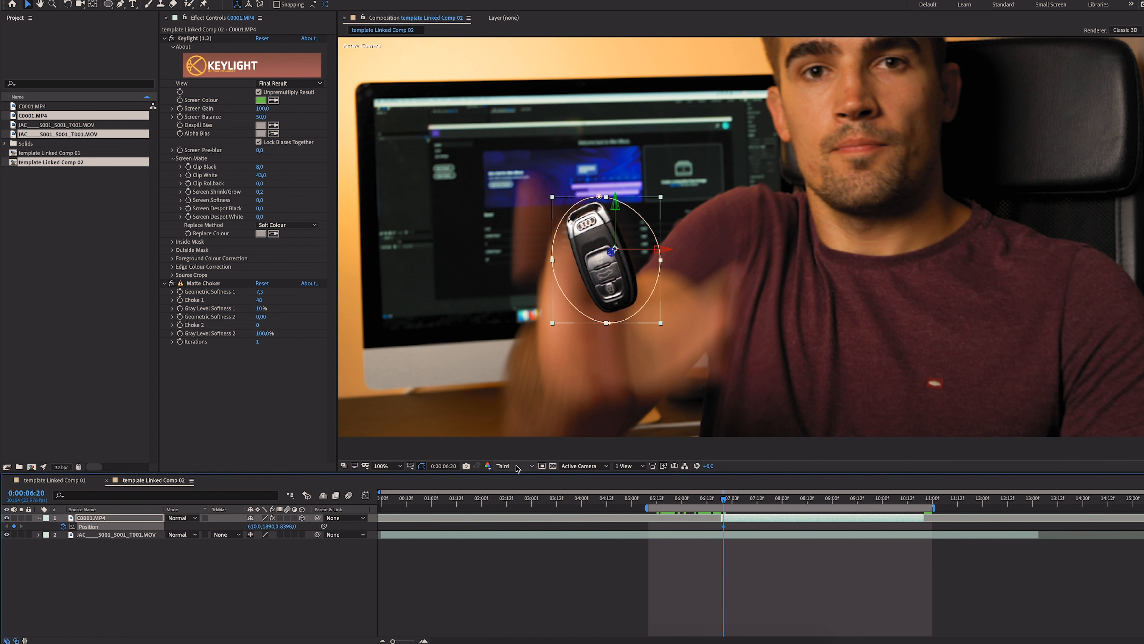
pyautogui.click(616, 208)
pyautogui.moveTo(618, 211); pyautogui.dragTo(625, 298)
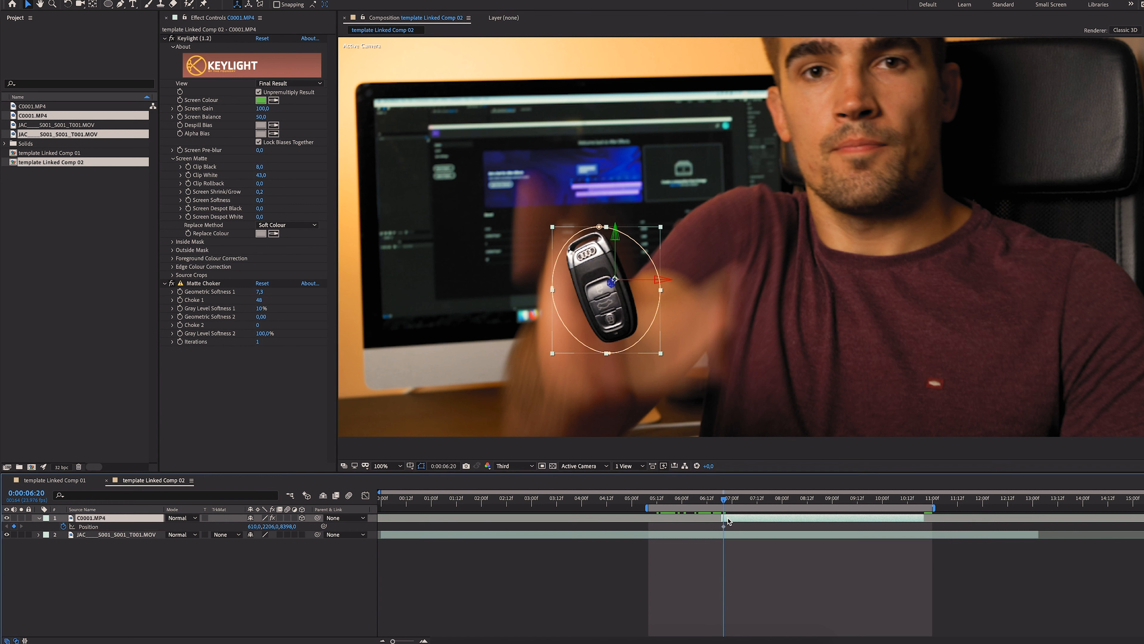
# Enable Orientation keyframing on C0001.MP4 at 0:00:06:20 and set its Z Orientation to 68°.
pyautogui.hotkey('shift', 'r')
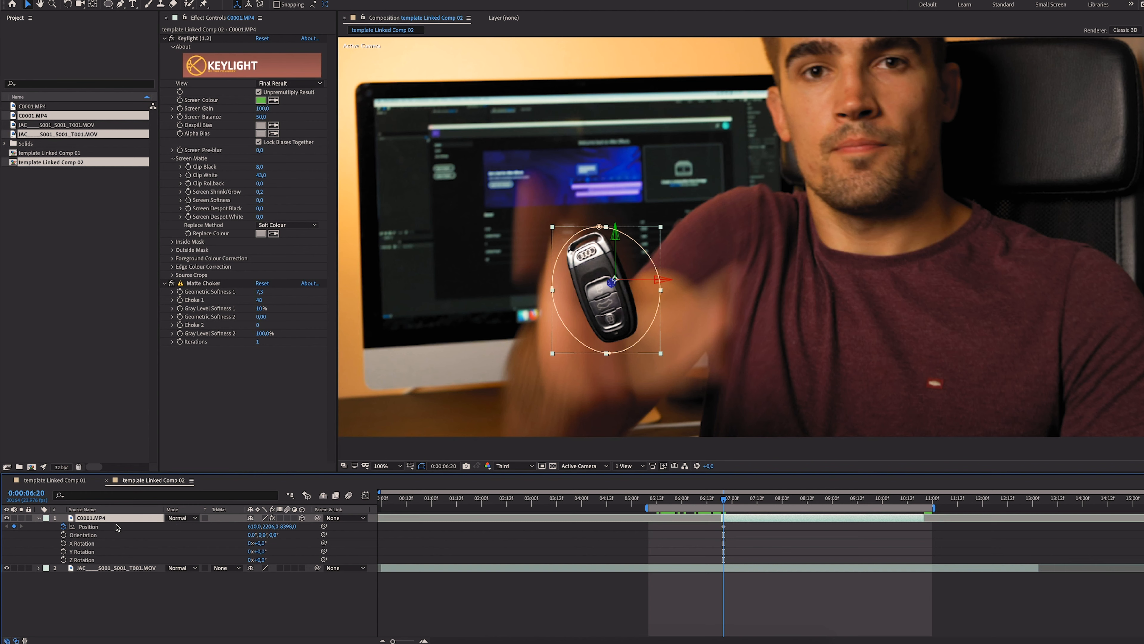
pyautogui.click(63, 535)
pyautogui.moveTo(273, 535); pyautogui.dragTo(310, 538)
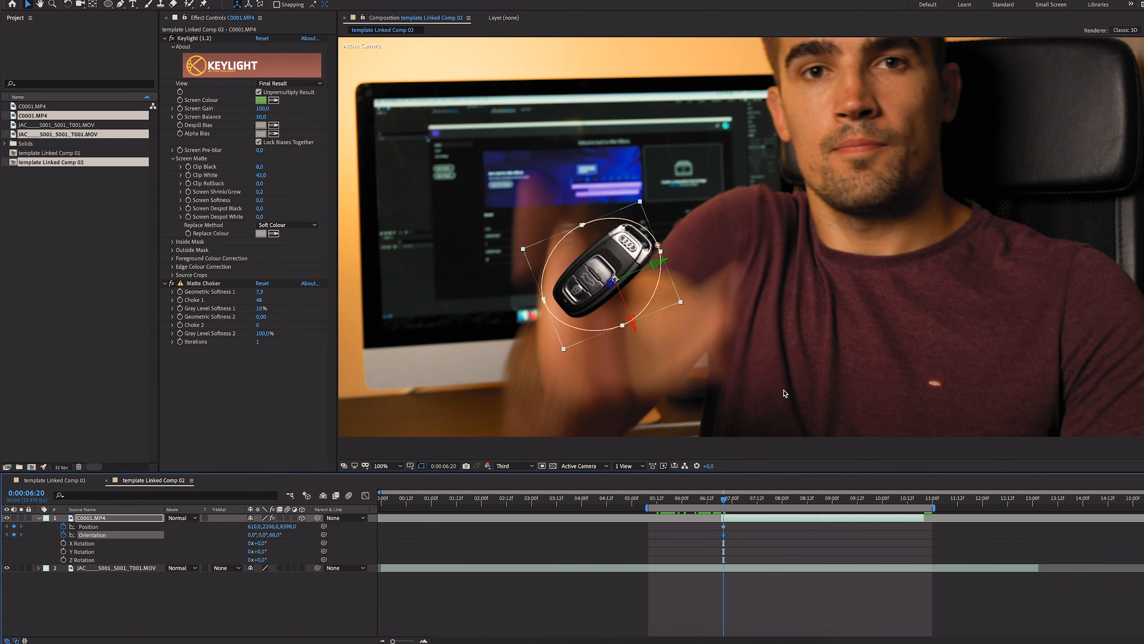
# Keyframe the car key's Position along the hand, about 1116, 1261, 8398 at 0:00:06:21 and 1054, 763, 8398 at 0:00:06:22.
pyautogui.click(726, 499)
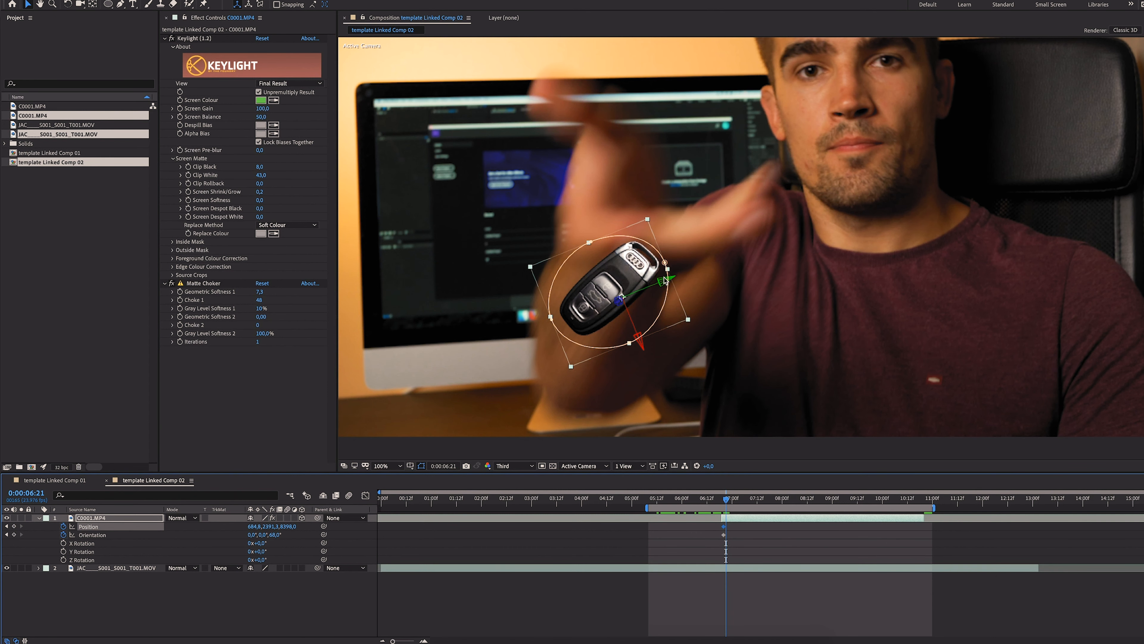
pyautogui.moveTo(665, 282); pyautogui.dragTo(717, 262)
pyautogui.moveTo(690, 323); pyautogui.dragTo(658, 245)
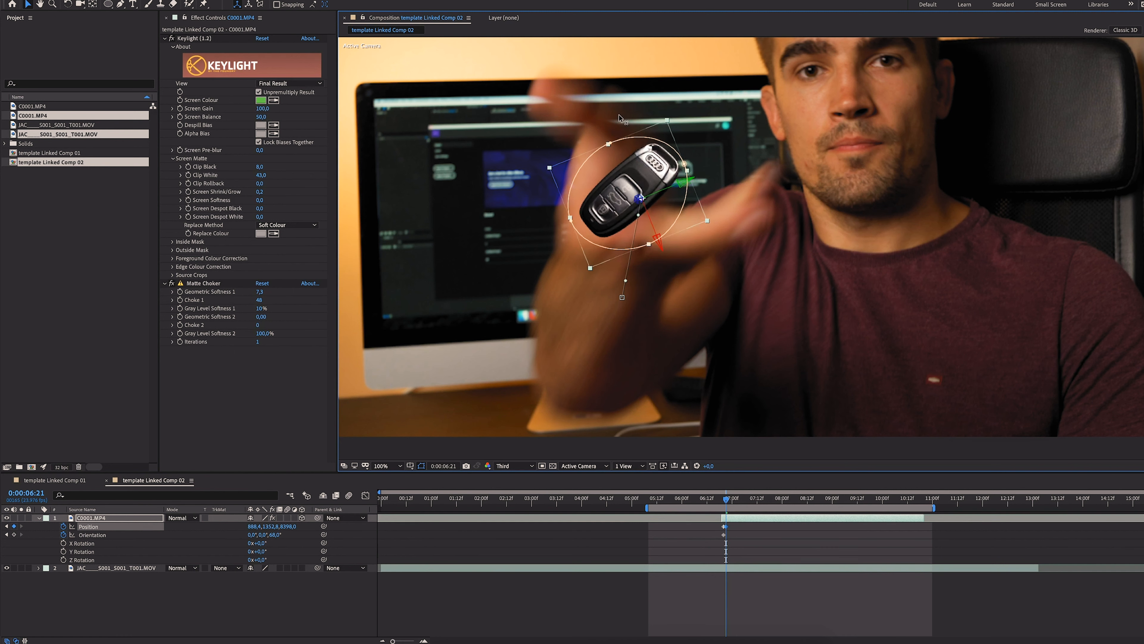
pyautogui.moveTo(685, 182); pyautogui.dragTo(708, 172)
pyautogui.moveTo(730, 215); pyautogui.dragTo(737, 208)
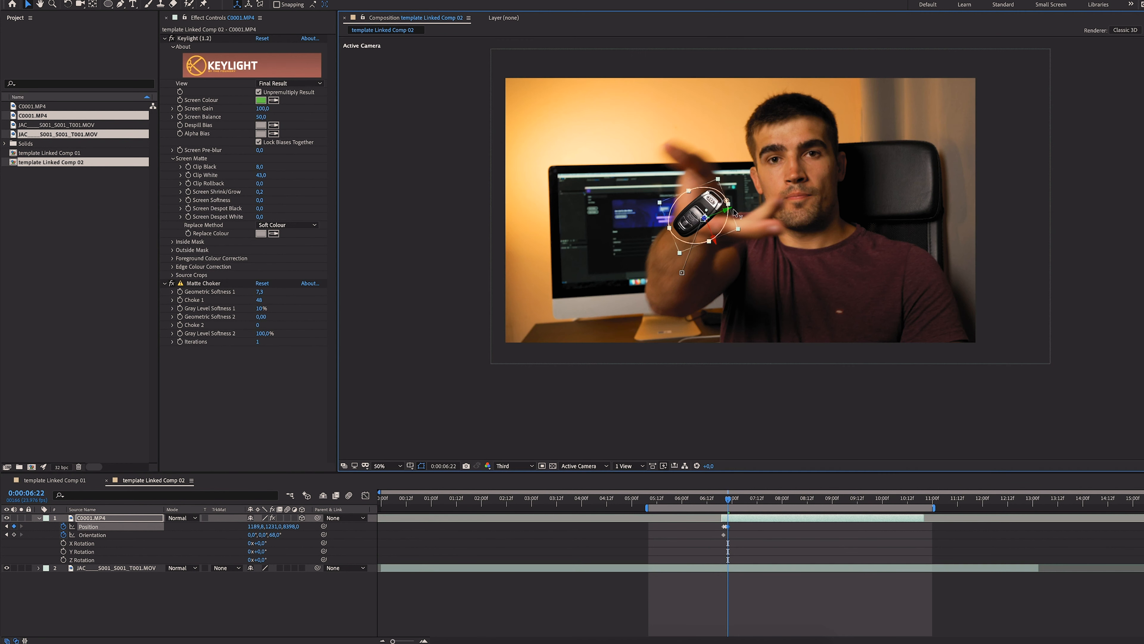
pyautogui.moveTo(719, 240); pyautogui.dragTo(710, 219)
# Bring the car key towards the camera at 0:00:07:07 by setting its Position Z value to -120.7.
pyautogui.moveTo(729, 500); pyautogui.dragTo(747, 504)
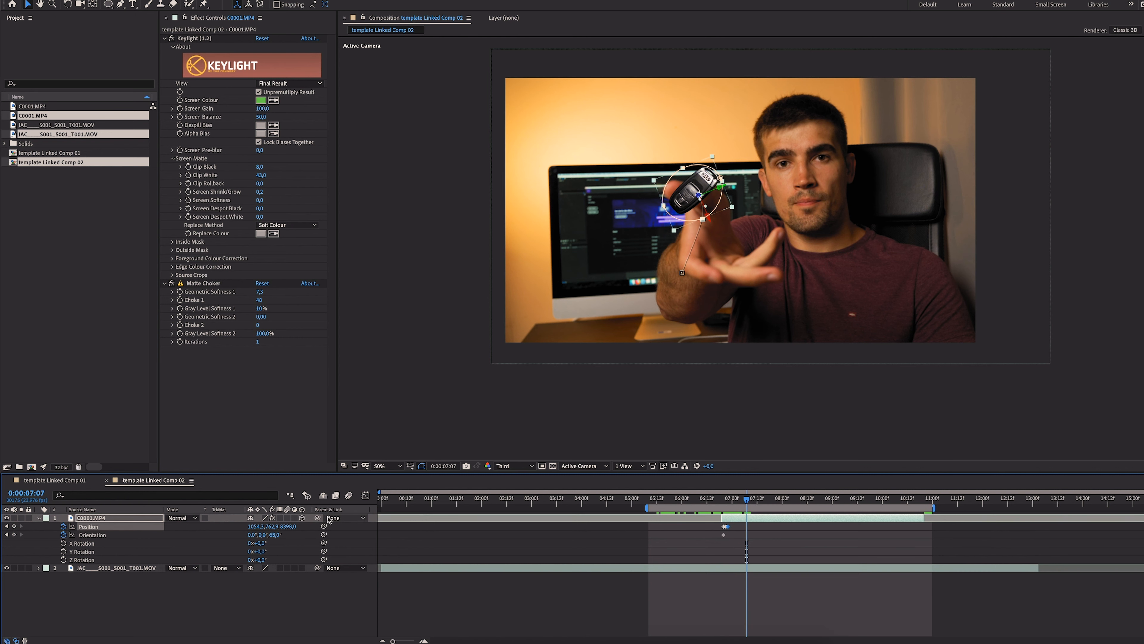
pyautogui.moveTo(293, 531); pyautogui.dragTo(4, 526)
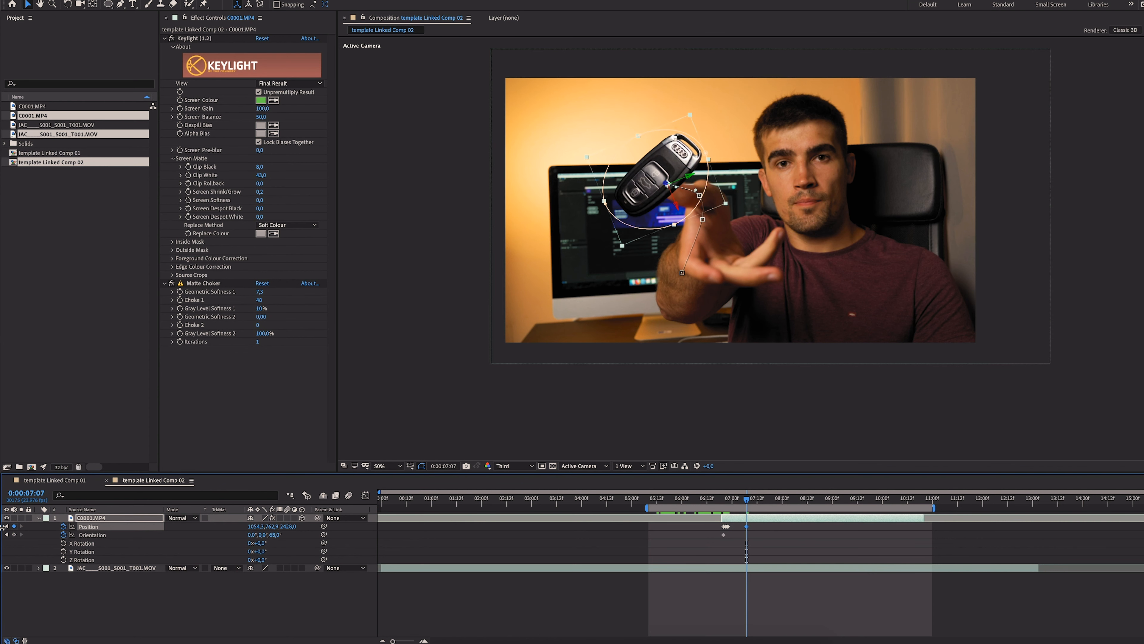
pyautogui.moveTo(289, 530); pyautogui.dragTo(256, 528)
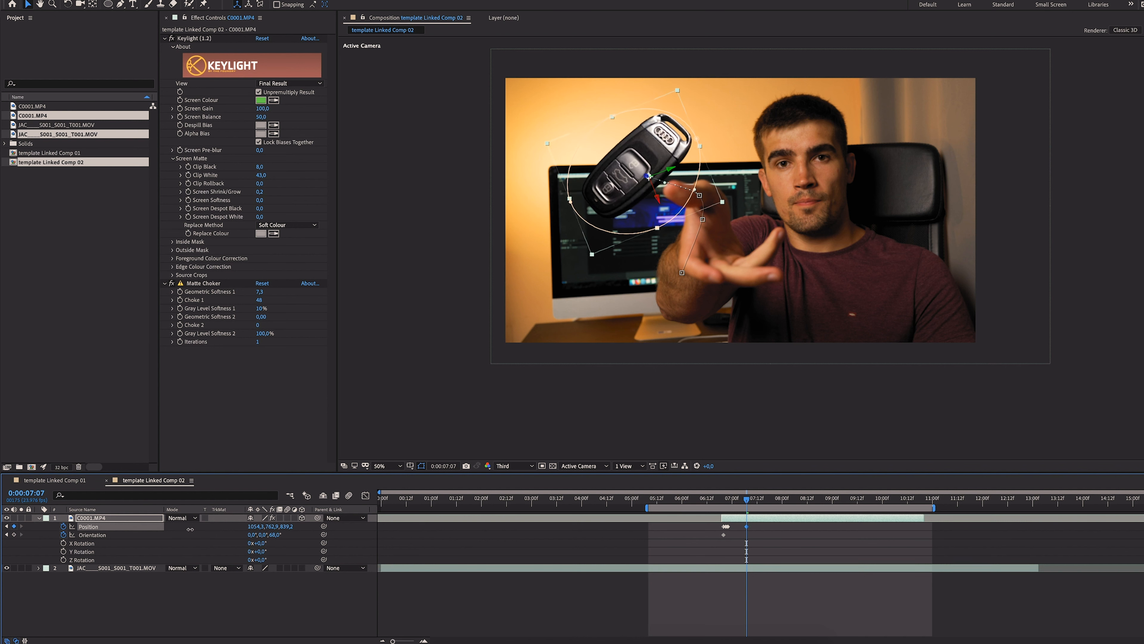
pyautogui.moveTo(286, 526); pyautogui.dragTo(245, 532)
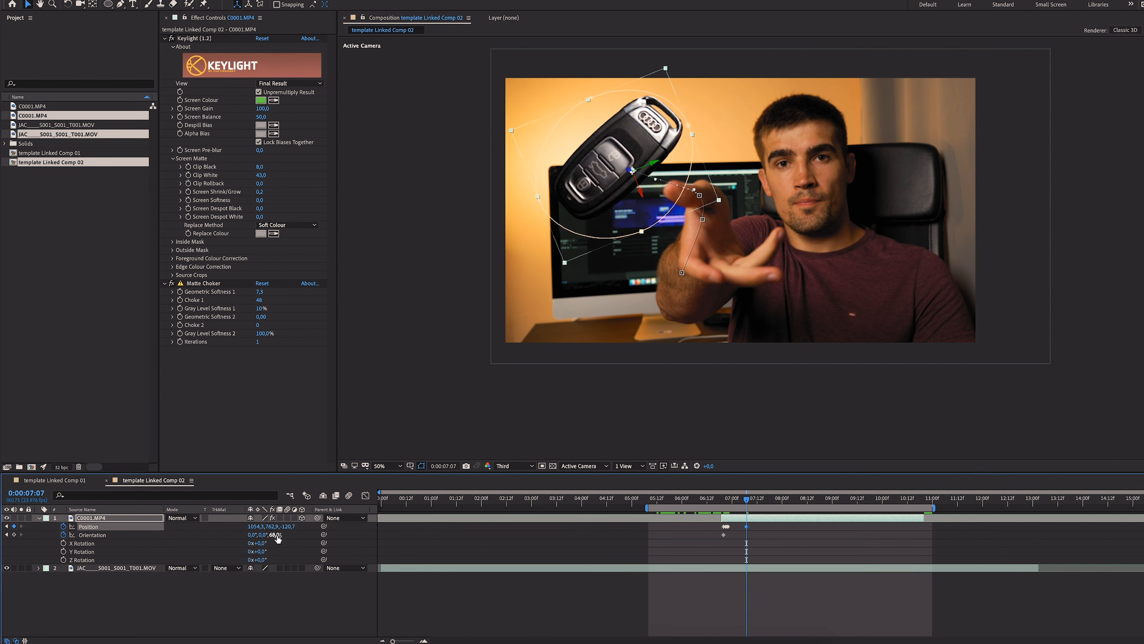
# Turn the car key upright at 0:00:07:07 with a Z Orientation of 358° and raise it to a Position Y of about 645.5.
pyautogui.moveTo(276, 538); pyautogui.dragTo(280, 534)
pyautogui.moveTo(275, 536); pyautogui.dragTo(242, 536)
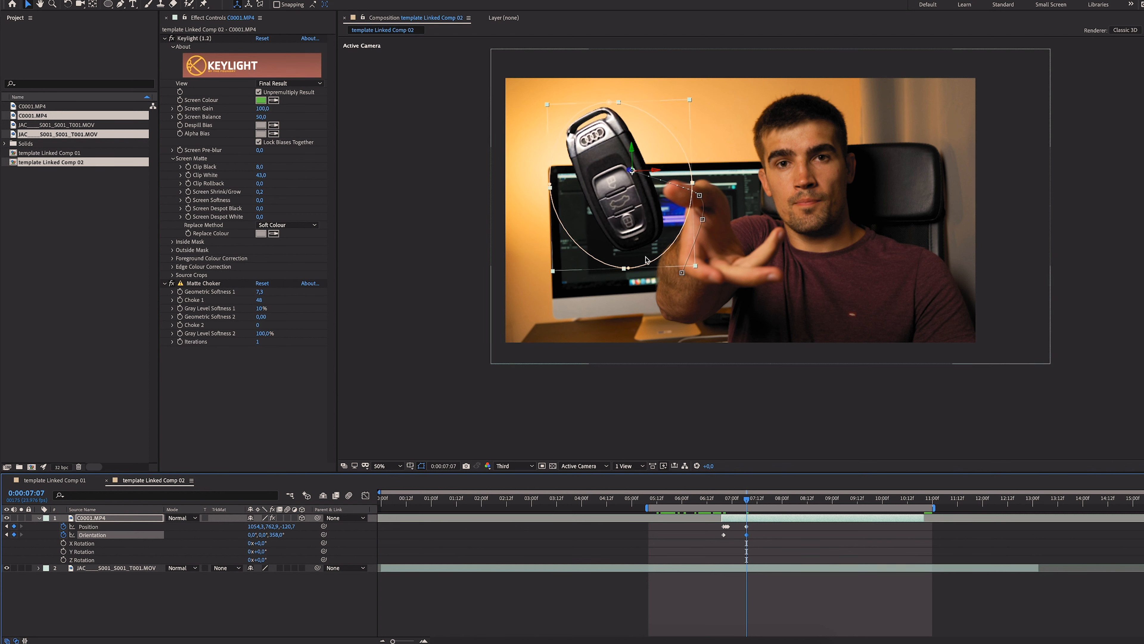
pyautogui.moveTo(634, 152); pyautogui.dragTo(634, 137)
# Preview the key throw from 0:00:06:19 and scrub through the motion between 0:00:06:22 and 0:00:07:06.
pyautogui.scroll(1, 703, 179)
pyautogui.scroll(-1, 692, 178)
pyautogui.moveTo(754, 504); pyautogui.dragTo(724, 505)
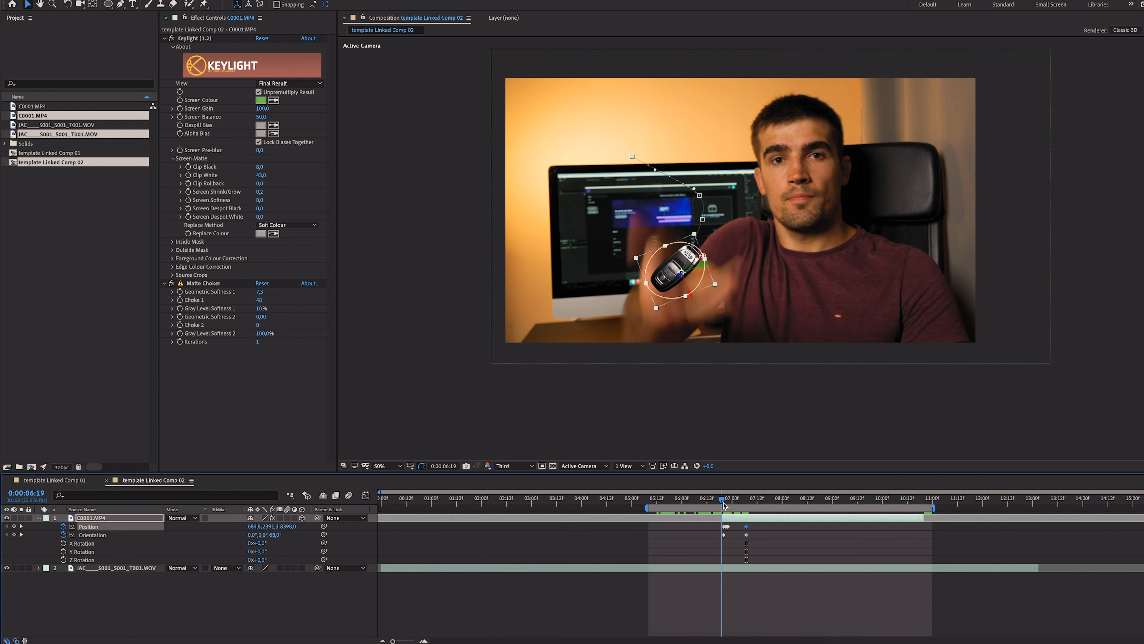
pyautogui.press('space')
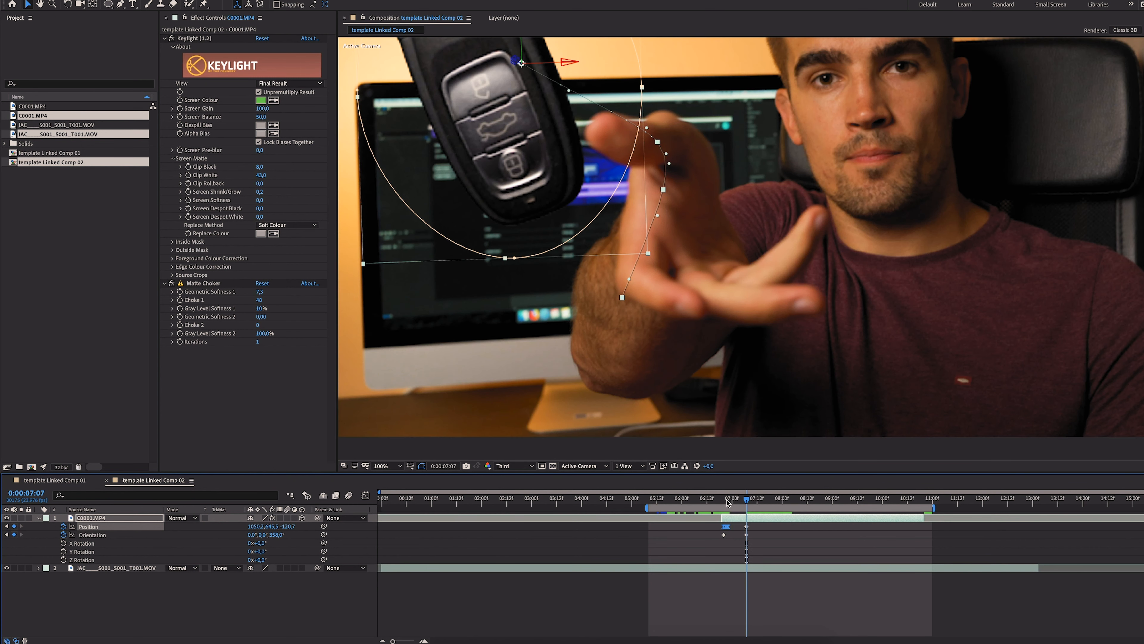
pyautogui.click(728, 503)
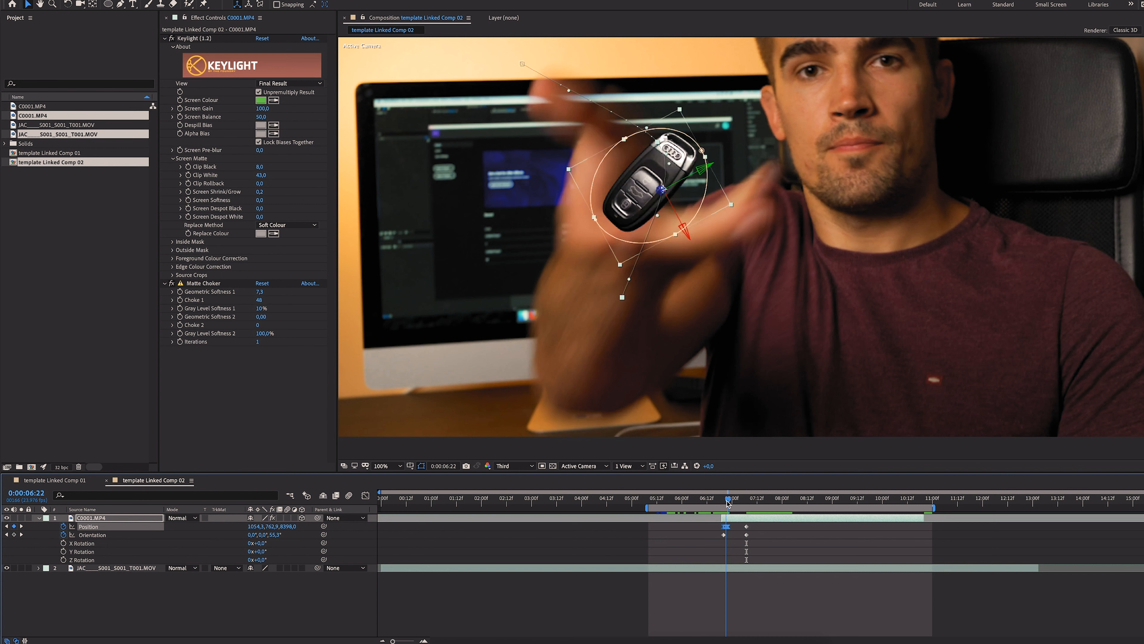
pyautogui.moveTo(728, 502); pyautogui.dragTo(746, 528)
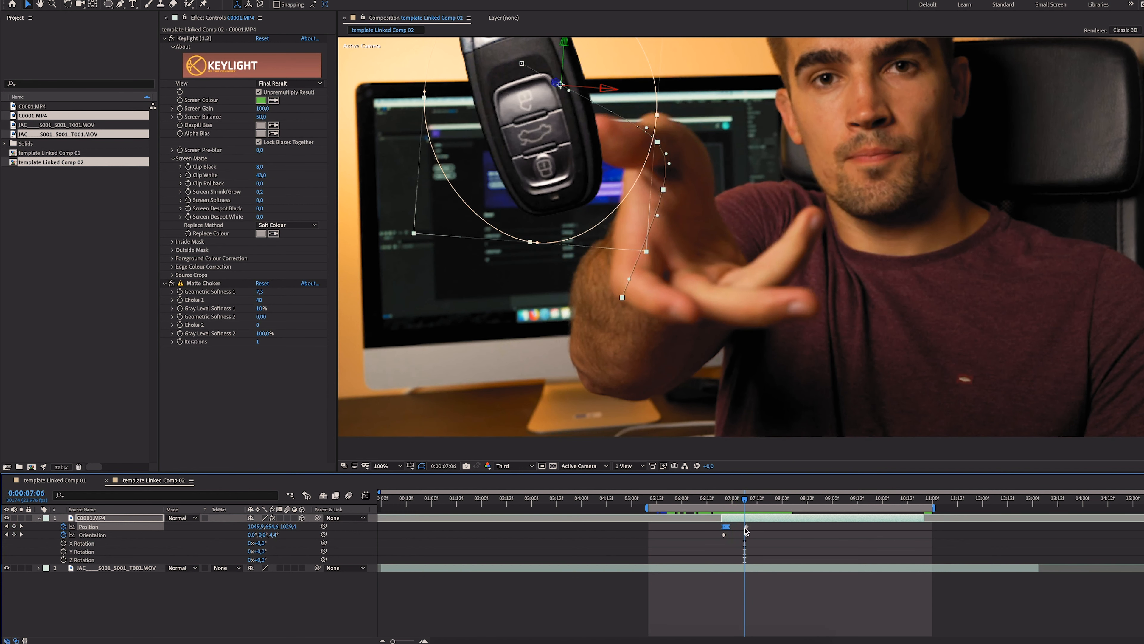
# Apply Easy Ease In to the car key's last Position keyframe at 0:00:07:07 and preview the throw.
pyautogui.rightClick(746, 528)
pyautogui.moveTo(839, 635)
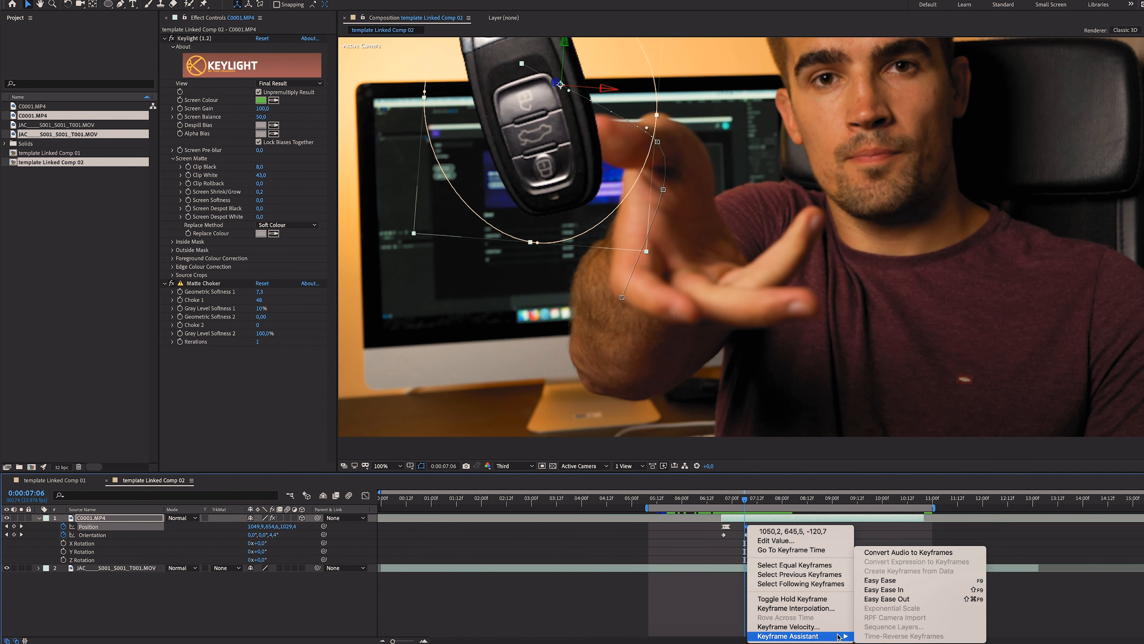
pyautogui.click(913, 590)
pyautogui.press(',')
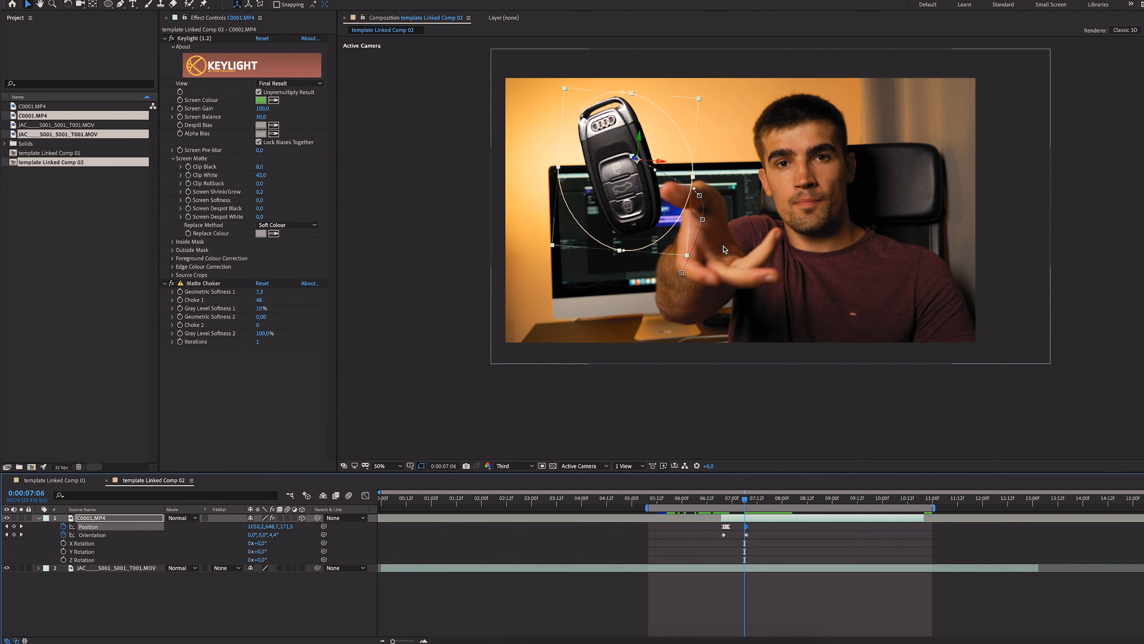
pyautogui.press('space')
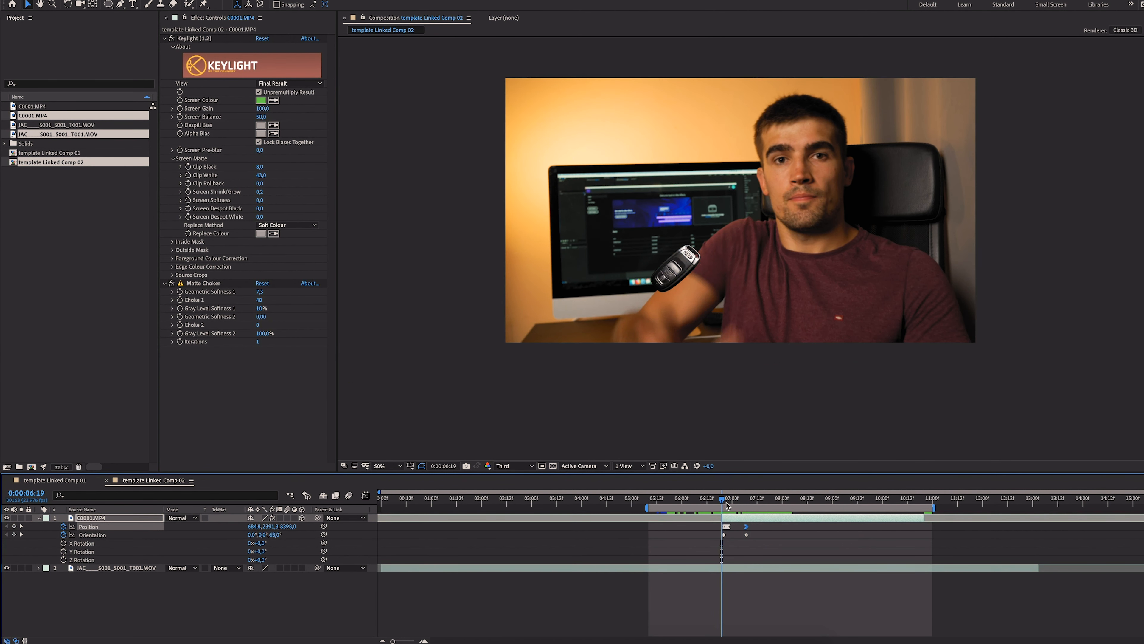
pyautogui.press('space')
# Slightly adjust the lower motion path handle of the car key's 0:00:06:21 Position keyframe.
pyautogui.press('.')
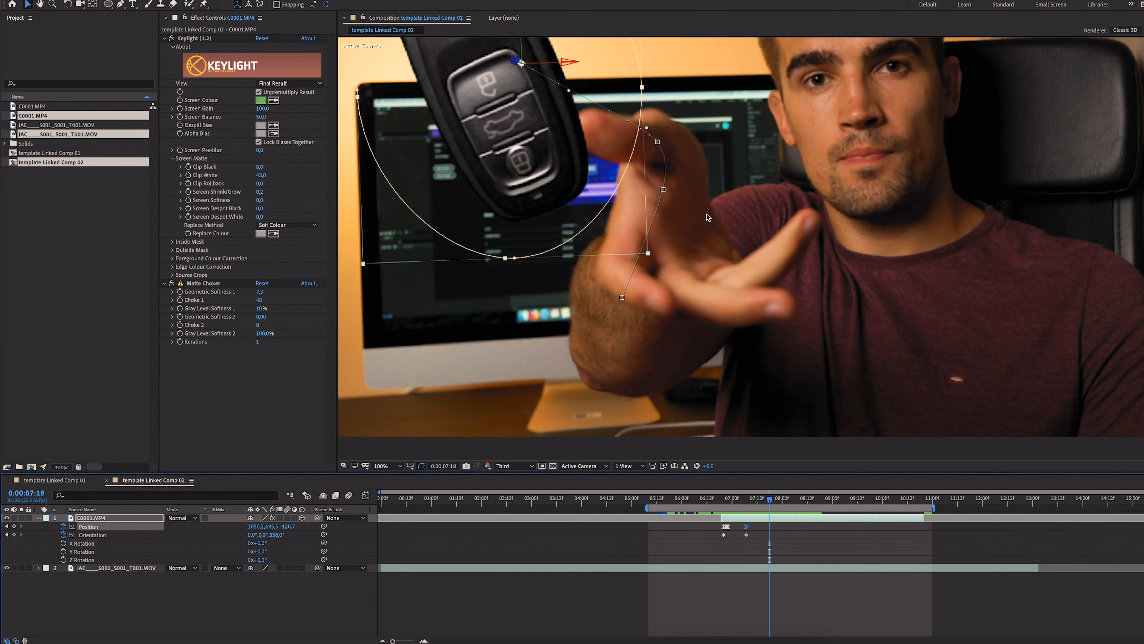
pyautogui.click(659, 143)
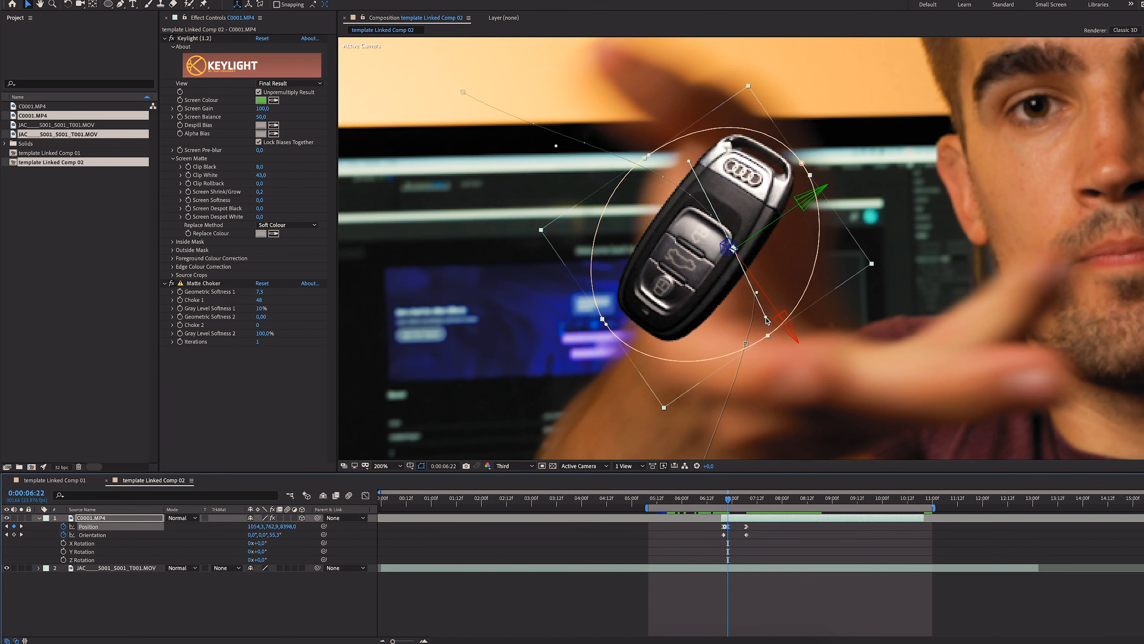
pyautogui.click(746, 344)
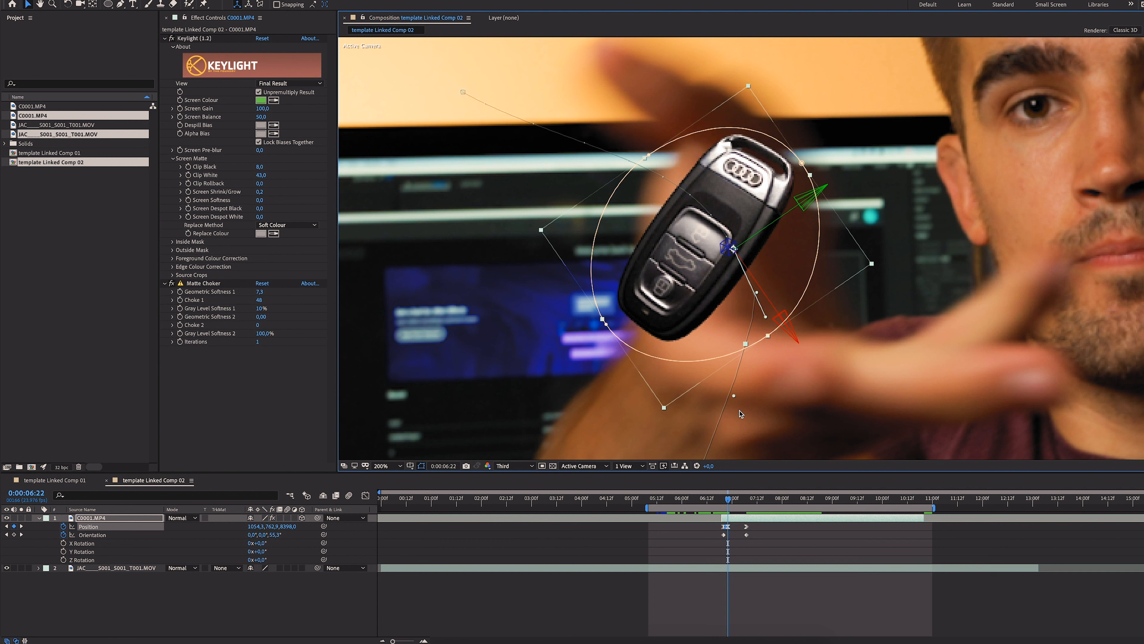
pyautogui.moveTo(735, 398); pyautogui.dragTo(731, 397)
pyautogui.rightClick(725, 526)
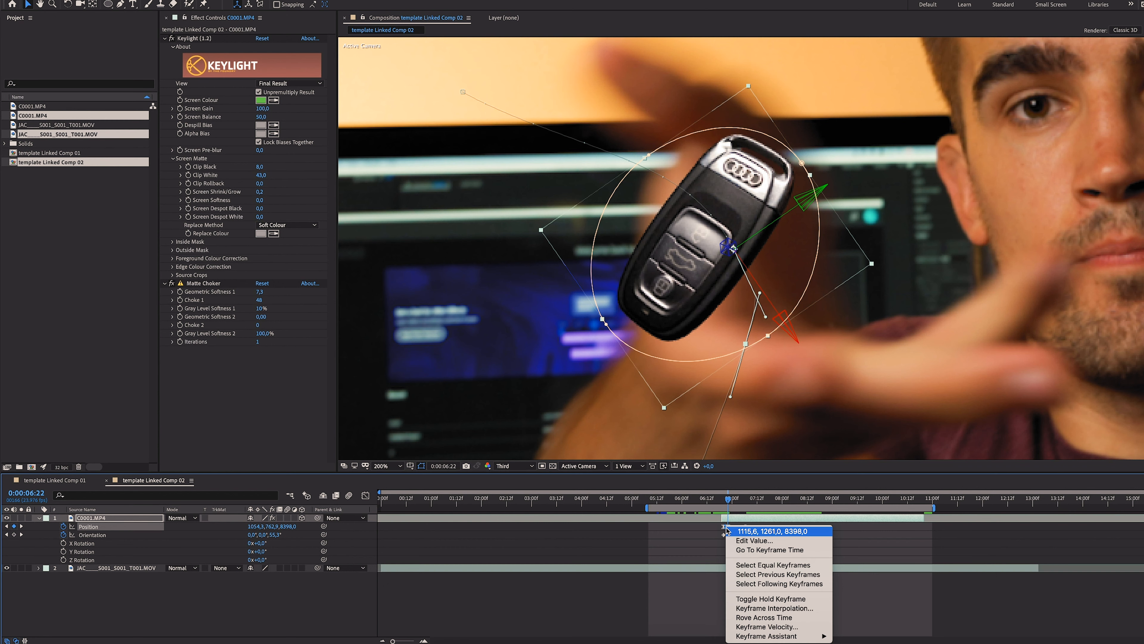
pyautogui.click(755, 609)
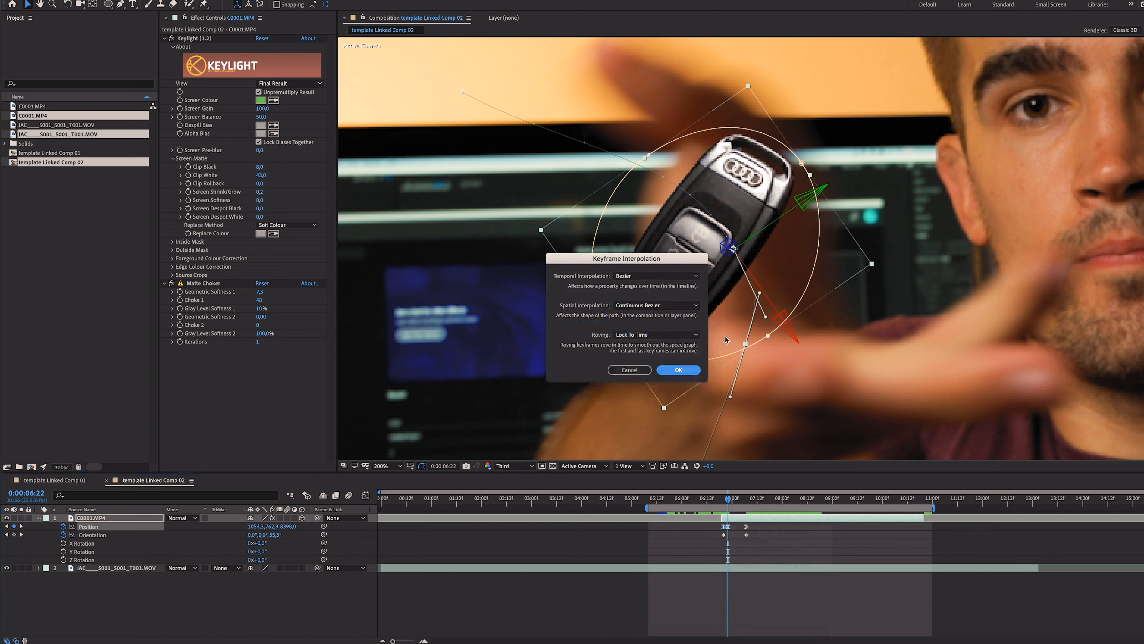
pyautogui.click(676, 306)
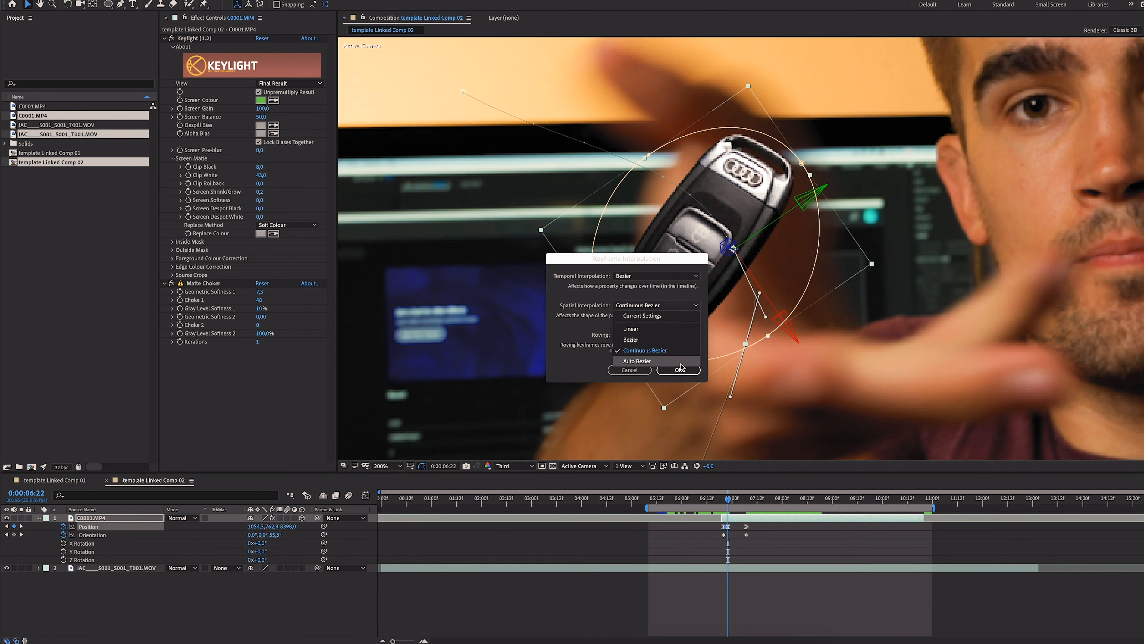
pyautogui.click(630, 371)
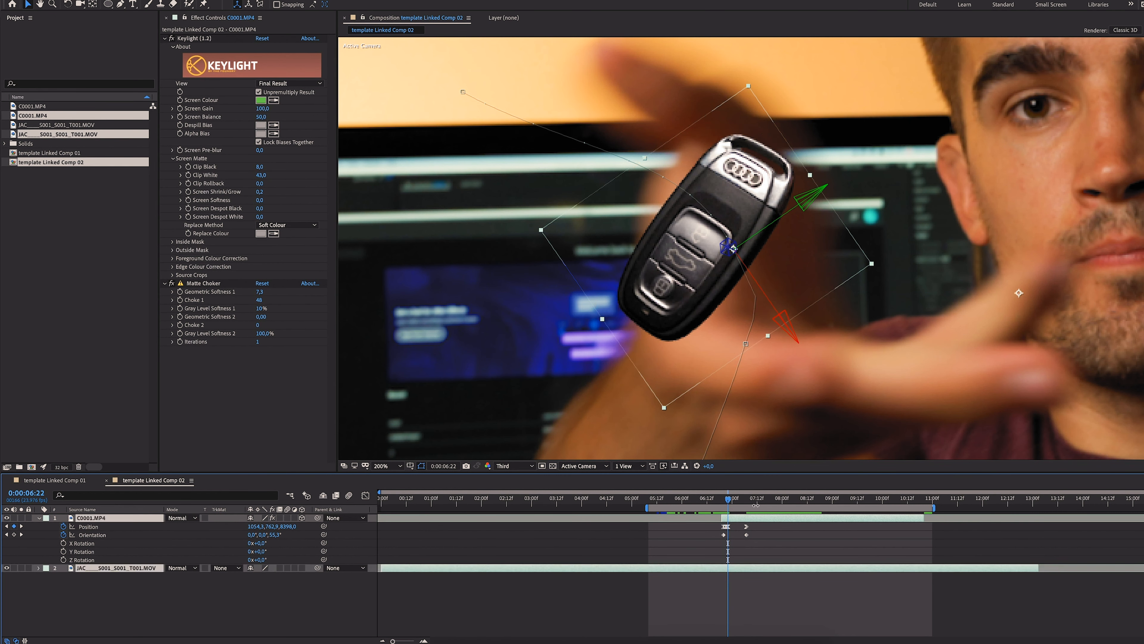
# Set the Spatial Interpolation of the car key's Position keyframes to Bezier.
pyautogui.click(726, 526)
pyautogui.rightClick(726, 526)
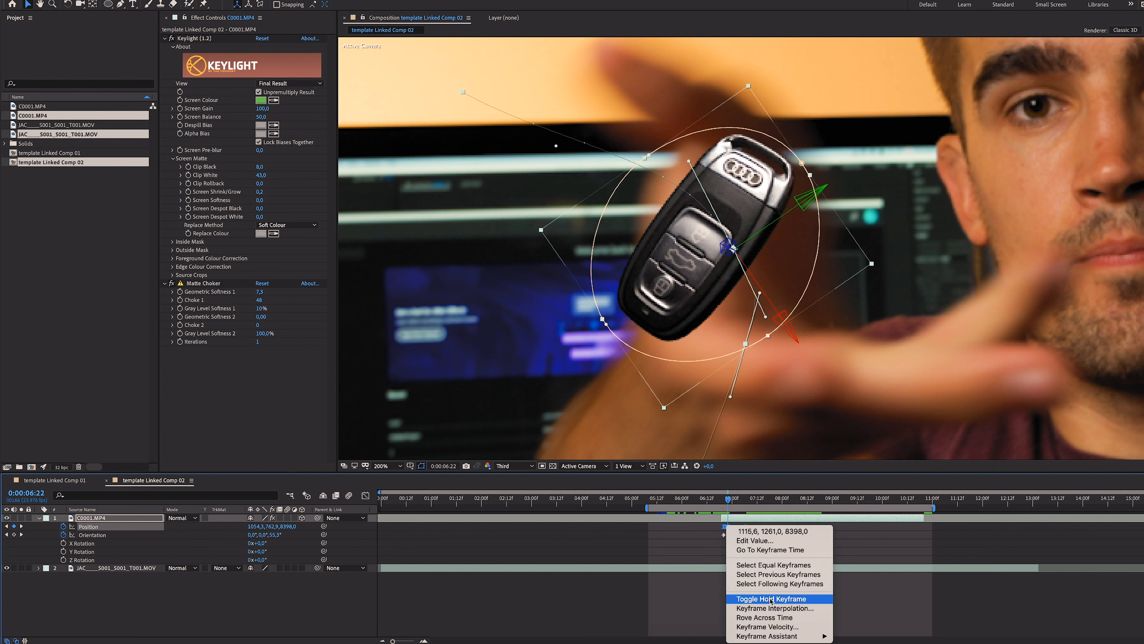
pyautogui.click(757, 616)
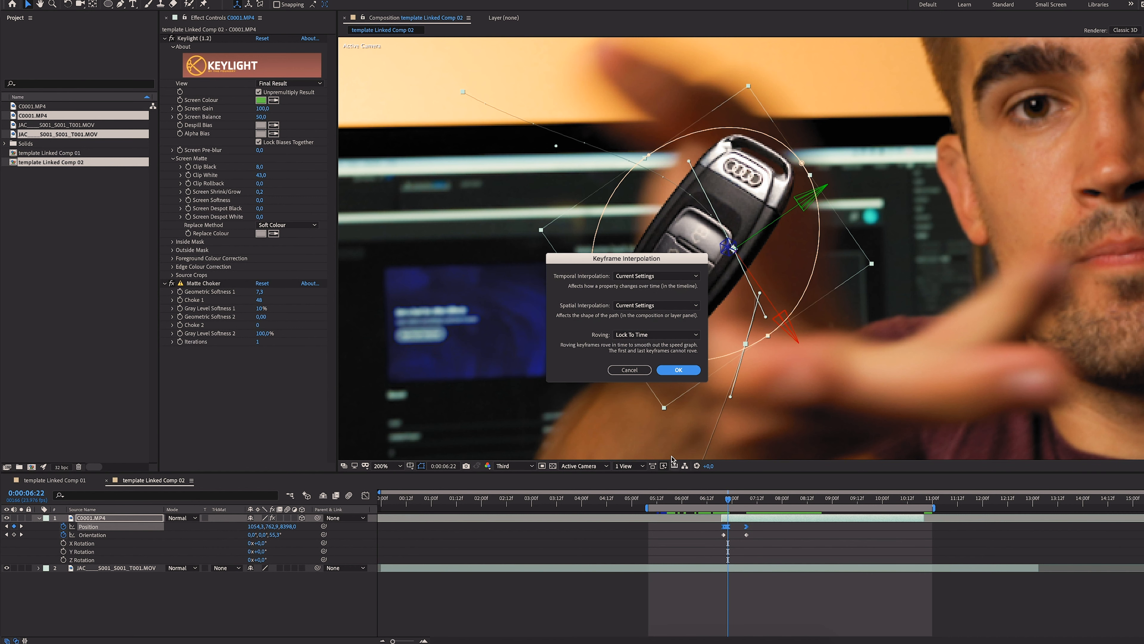
pyautogui.click(659, 310)
pyautogui.click(658, 340)
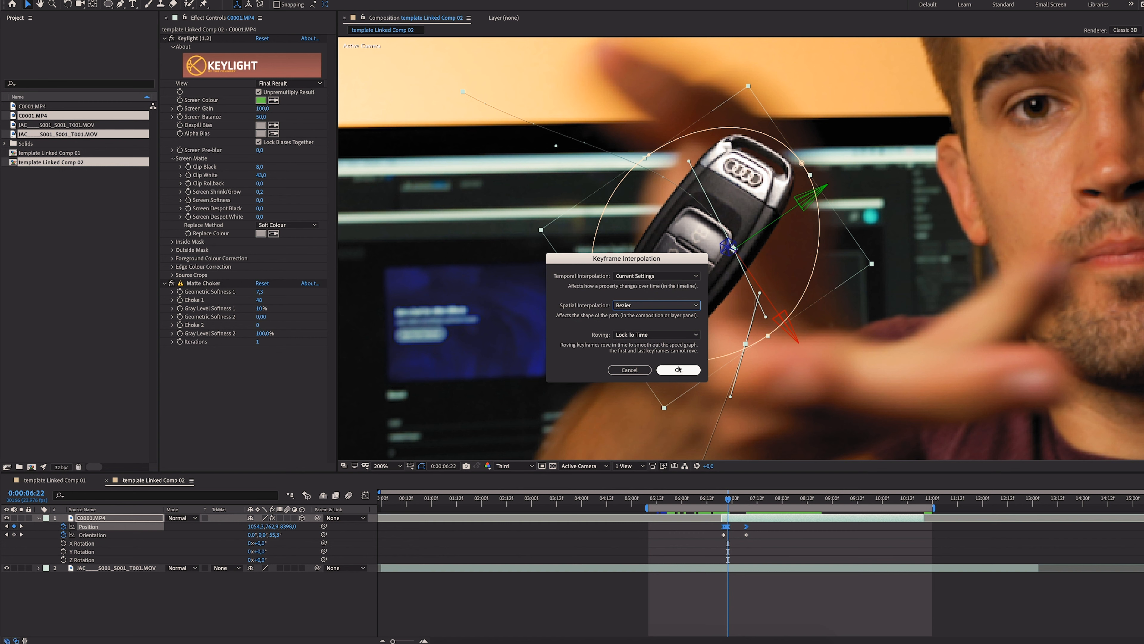
pyautogui.click(679, 369)
# Curve the car key's motion path by reshaping the handles at 0:00:06:22 and pulling the final keyframe's handle upward.
pyautogui.moveTo(689, 162); pyautogui.dragTo(679, 111)
pyautogui.moveTo(766, 316)
pyautogui.mouseDown()
pyautogui.moveTo(768, 273)
pyautogui.moveTo(746, 290)
pyautogui.moveTo(776, 298)
pyautogui.moveTo(759, 309)
pyautogui.mouseUp()
pyautogui.press('space')
pyautogui.moveTo(634, 160); pyautogui.dragTo(683, 228)
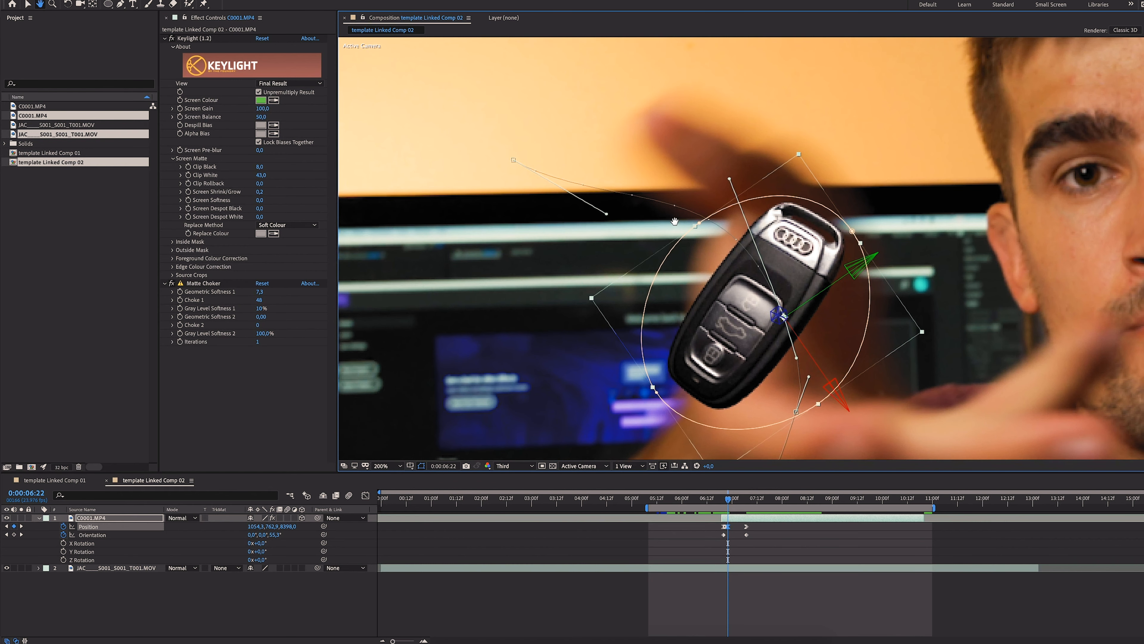
pyautogui.moveTo(606, 216); pyautogui.dragTo(604, 107)
# Preview the car key's curved throw, replaying it from 0:00:06:22.
pyautogui.press(',')
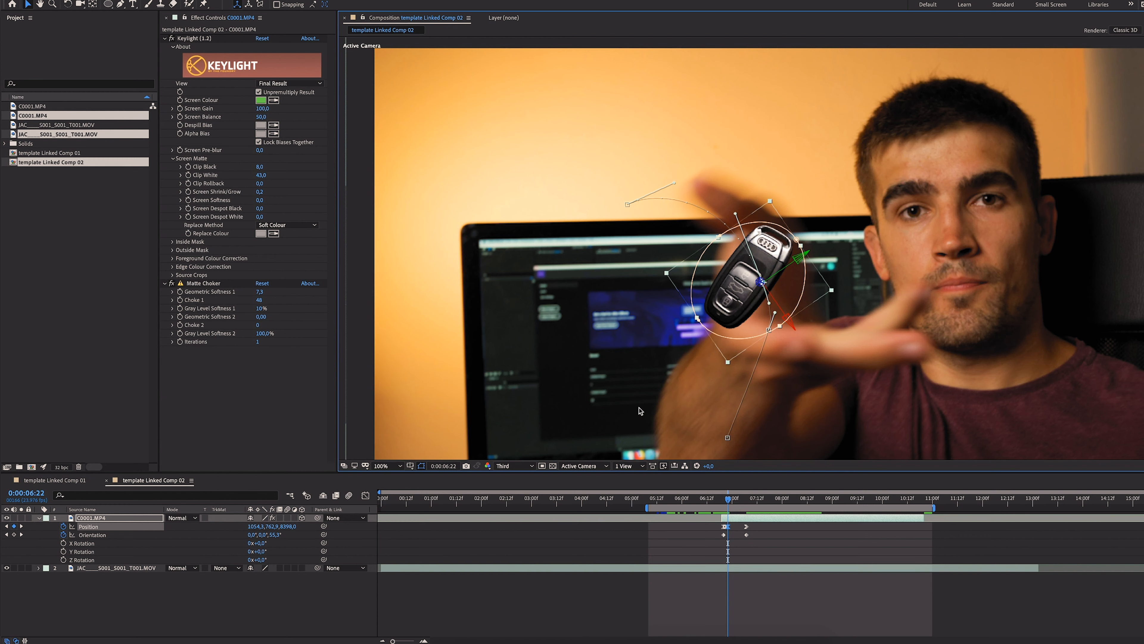
pyautogui.press('space')
pyautogui.press('space')
pyautogui.moveTo(742, 501); pyautogui.dragTo(728, 501)
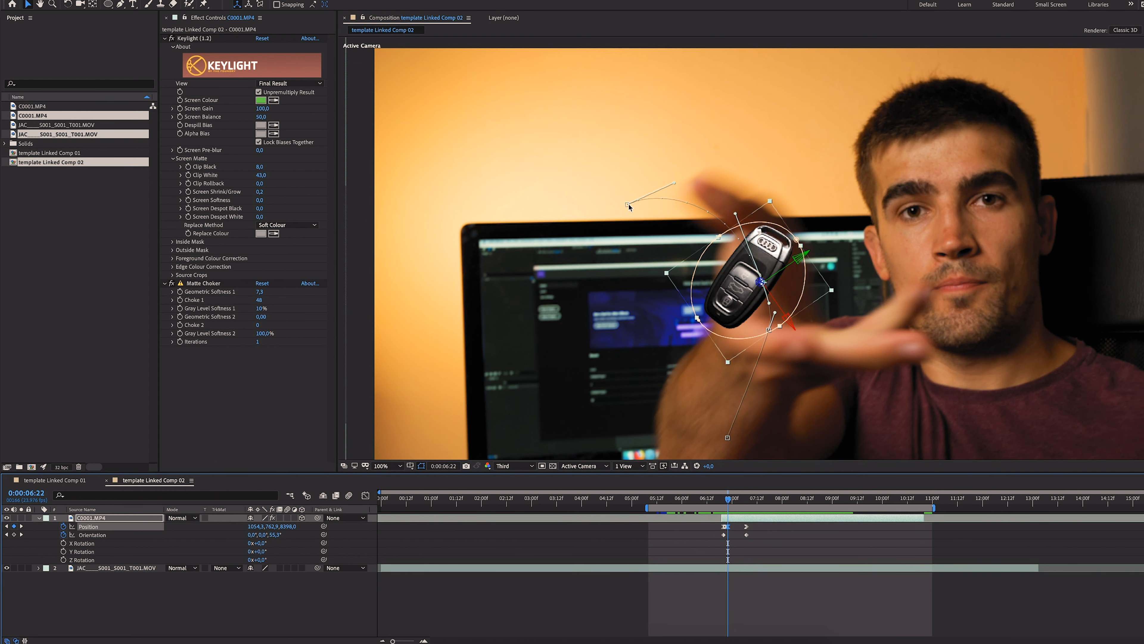
pyautogui.press('space')
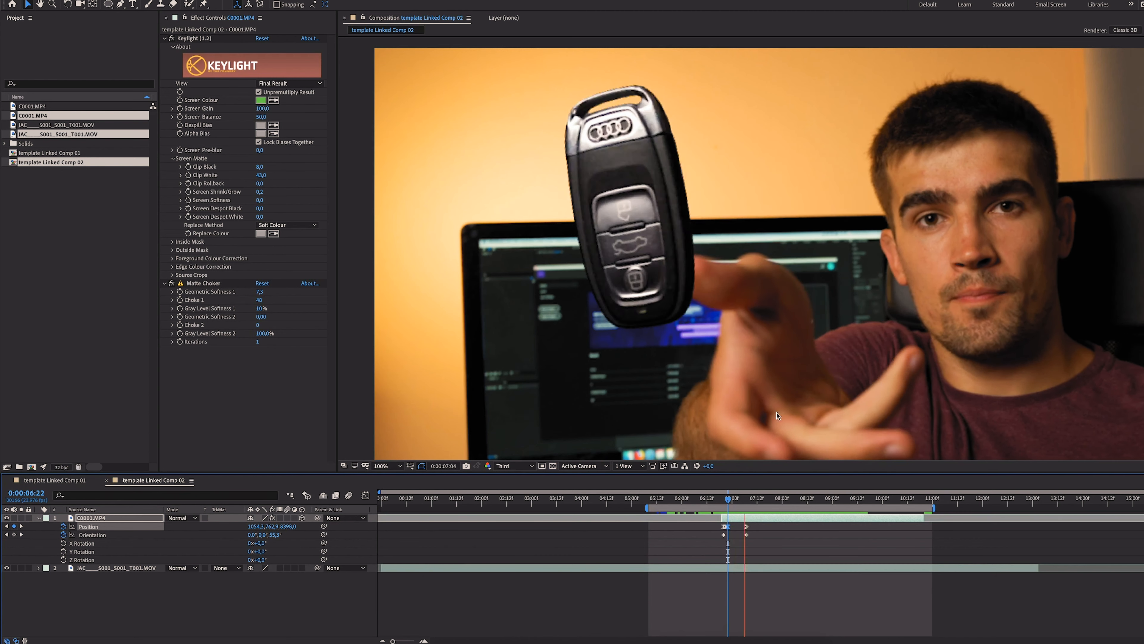
# Refine the car key's motion path by moving its 0:00:07:07 Position keyframe left and nudging the preceding path point slightly outward.
pyautogui.press('space')
pyautogui.click(730, 501)
pyautogui.moveTo(730, 501); pyautogui.dragTo(723, 501)
pyautogui.moveTo(626, 205); pyautogui.dragTo(604, 205)
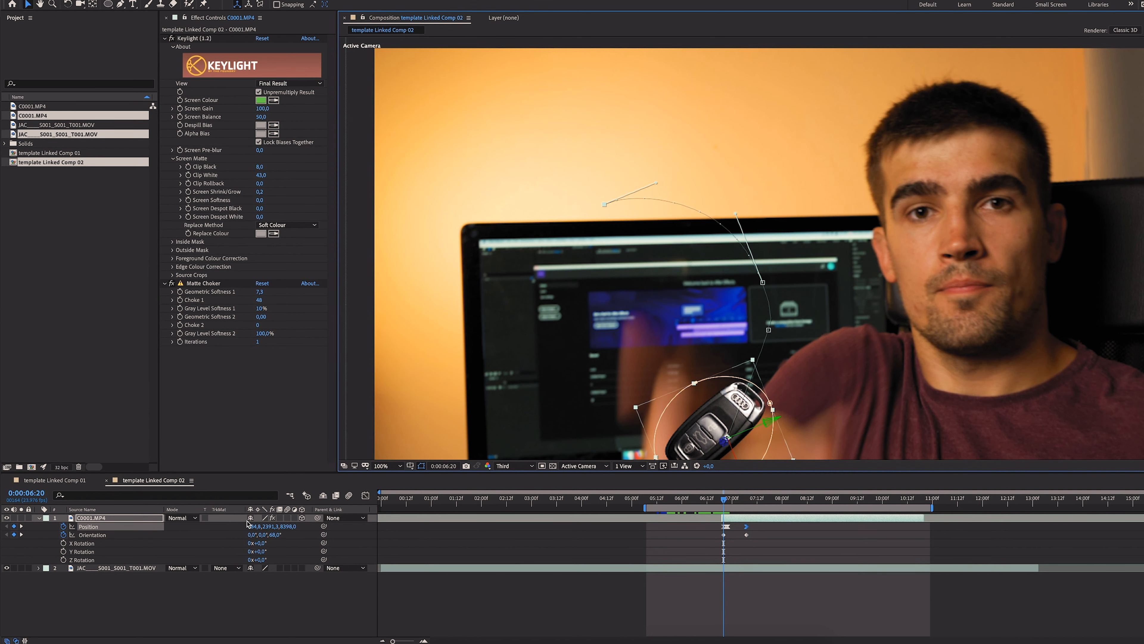
pyautogui.click(747, 504)
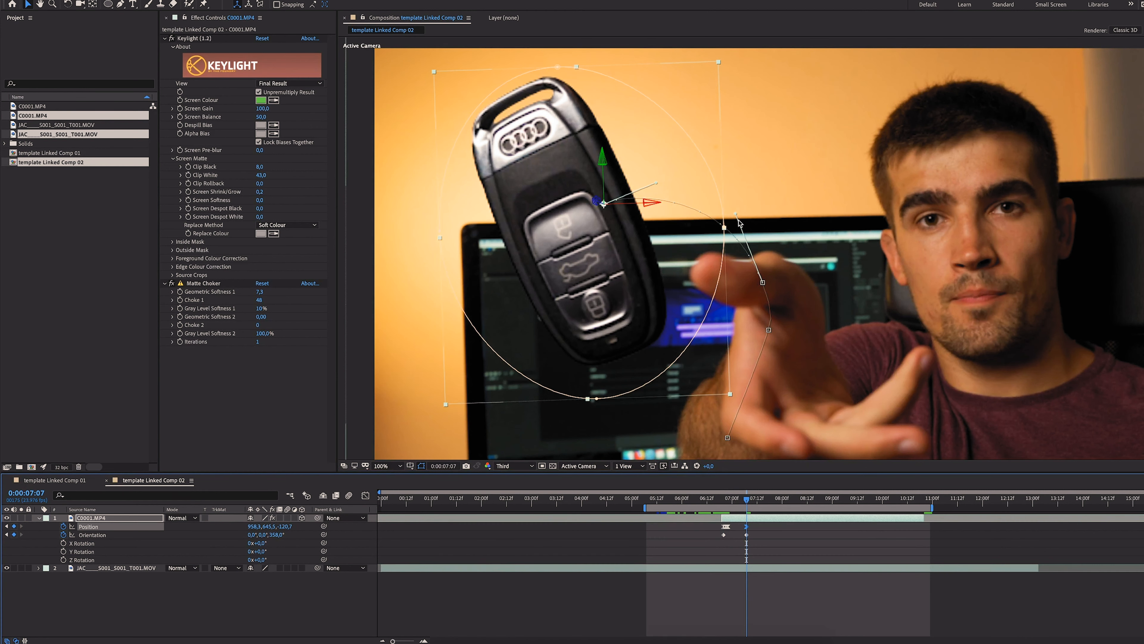
pyautogui.moveTo(763, 282); pyautogui.dragTo(766, 280)
# Add car key Position and Orientation keyframes at 0:00:09:23 with a Z position of -473.7 and a Z orientation of 333°.
pyautogui.moveTo(740, 504); pyautogui.dragTo(880, 504)
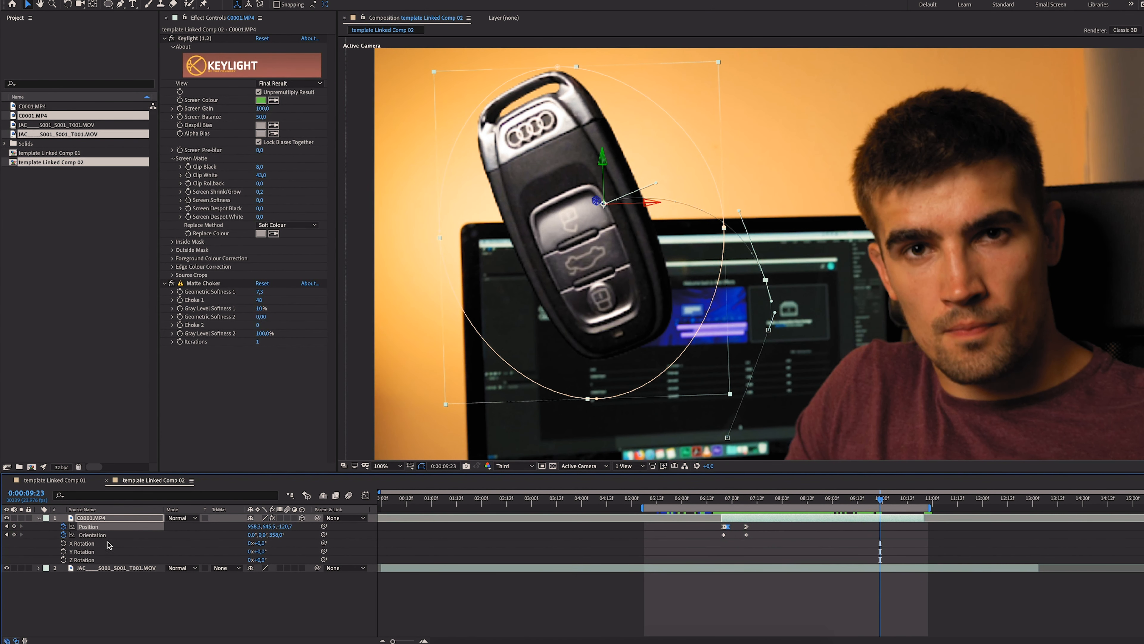
pyautogui.click(14, 526)
pyautogui.click(15, 534)
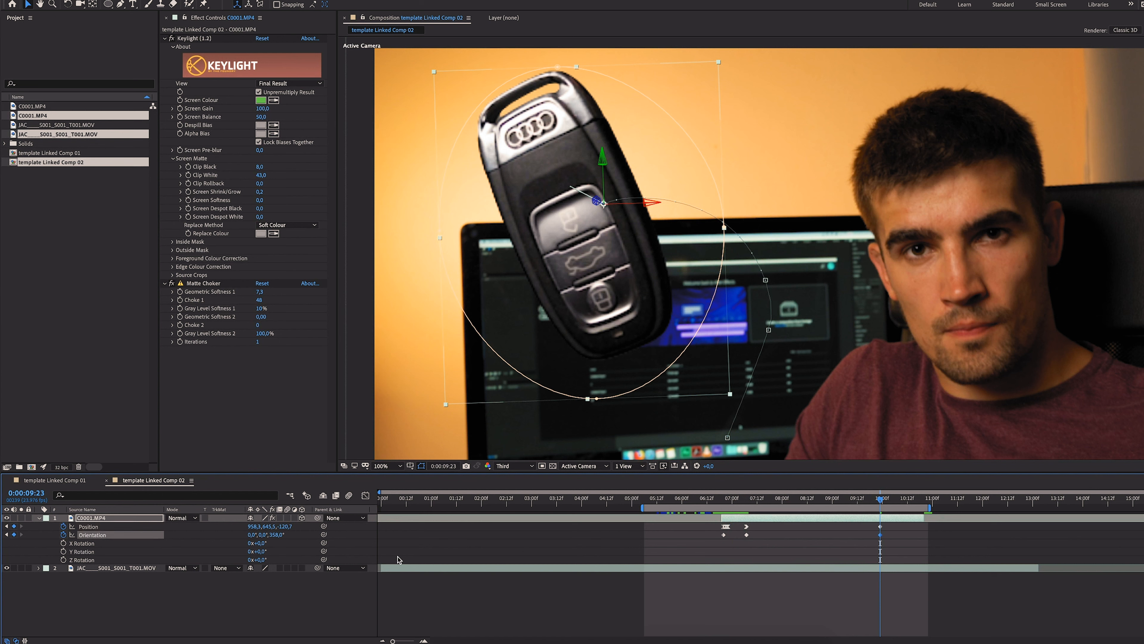
pyautogui.click(880, 526)
pyautogui.moveTo(289, 528); pyautogui.dragTo(135, 537)
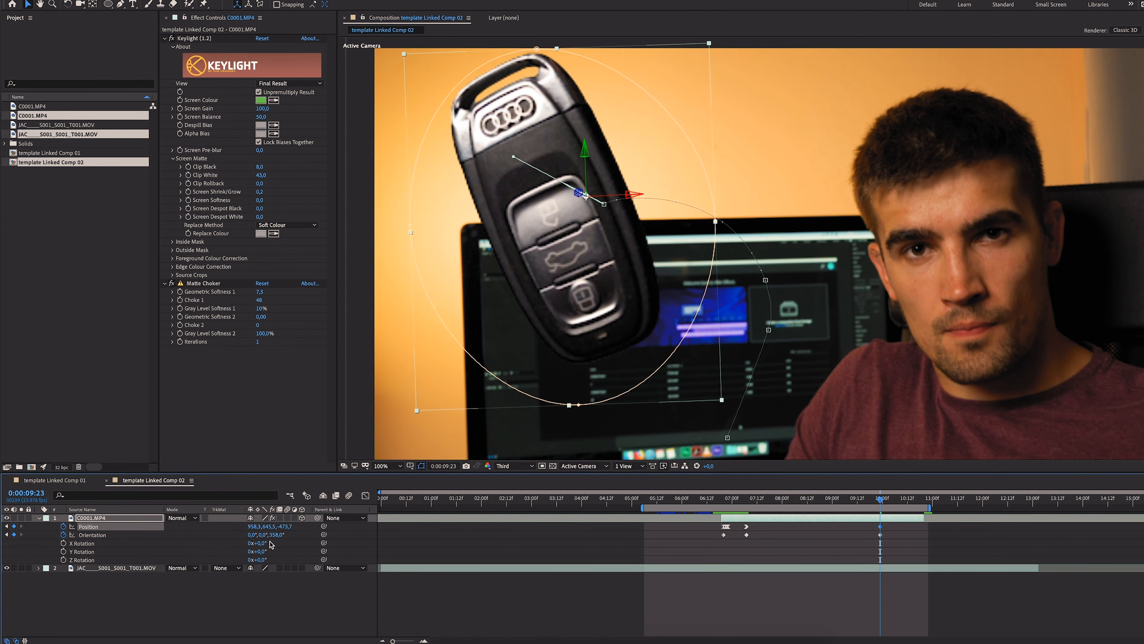
pyautogui.moveTo(277, 534); pyautogui.dragTo(263, 535)
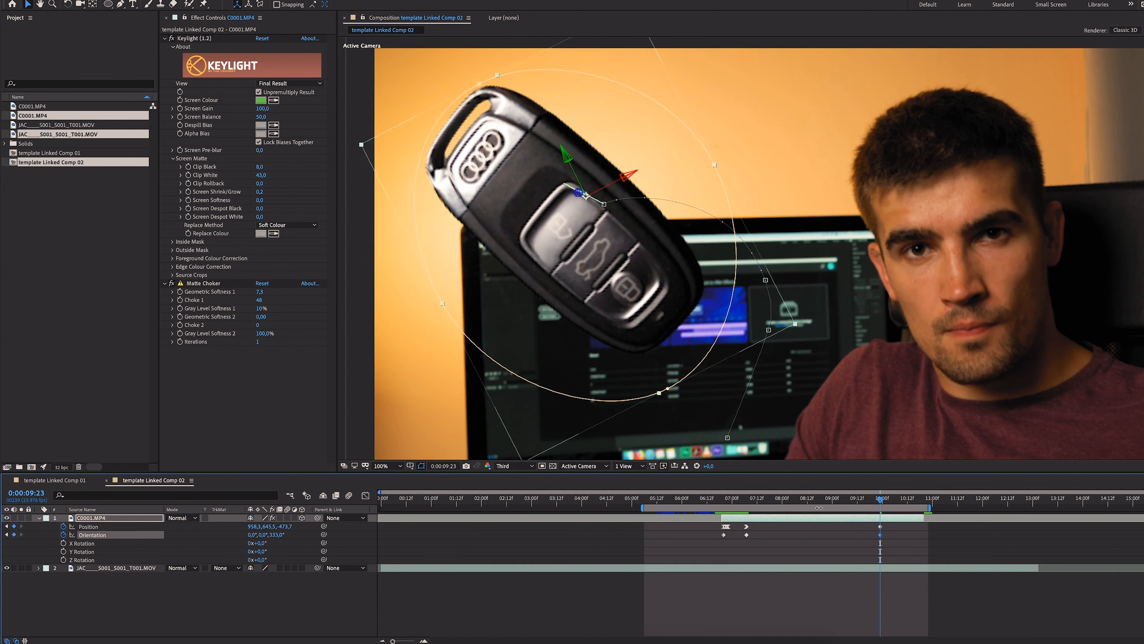
# Apply Easy Ease to the car key's Position keyframe at 0:00:09:23.
pyautogui.click(882, 527)
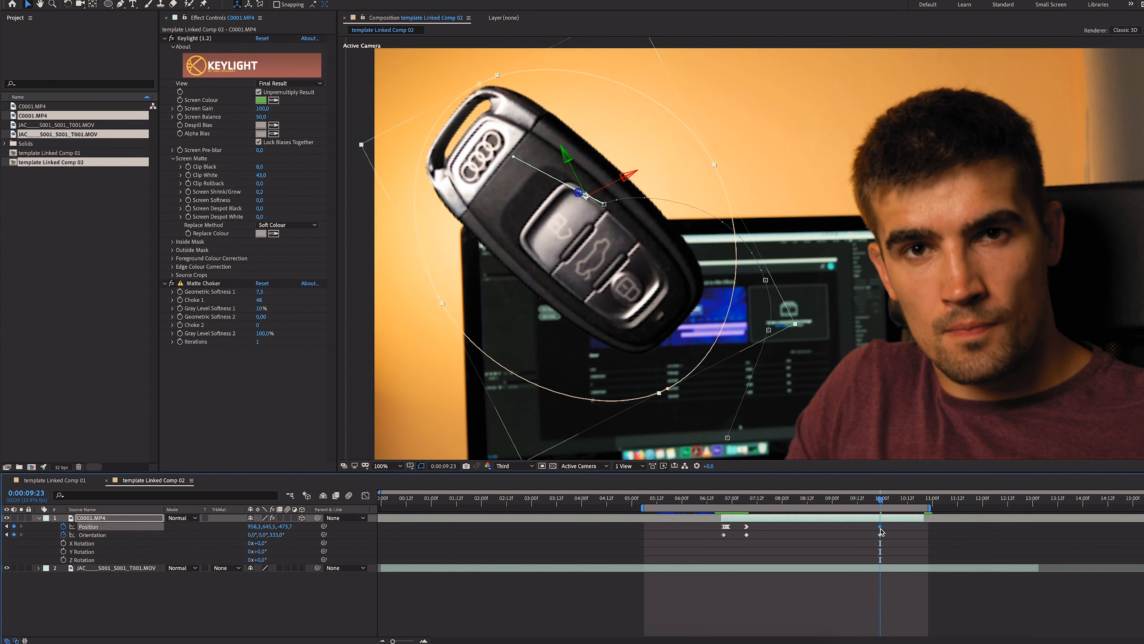
pyautogui.rightClick(882, 526)
pyautogui.moveTo(946, 636)
pyautogui.click(1027, 589)
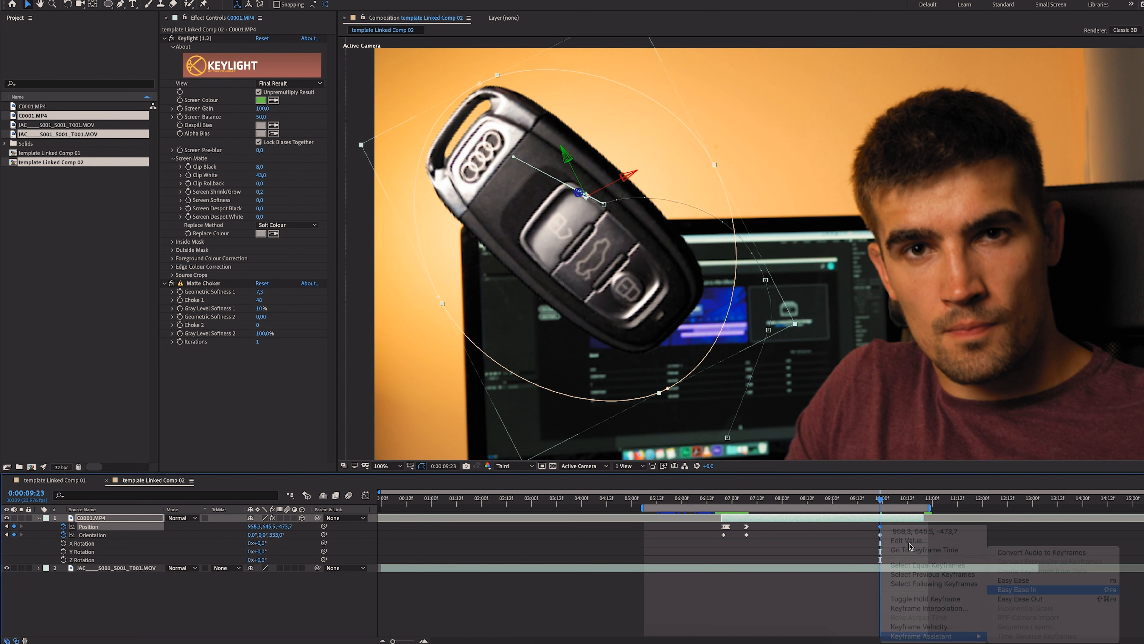
pyautogui.rightClick(881, 528)
pyautogui.moveTo(968, 636)
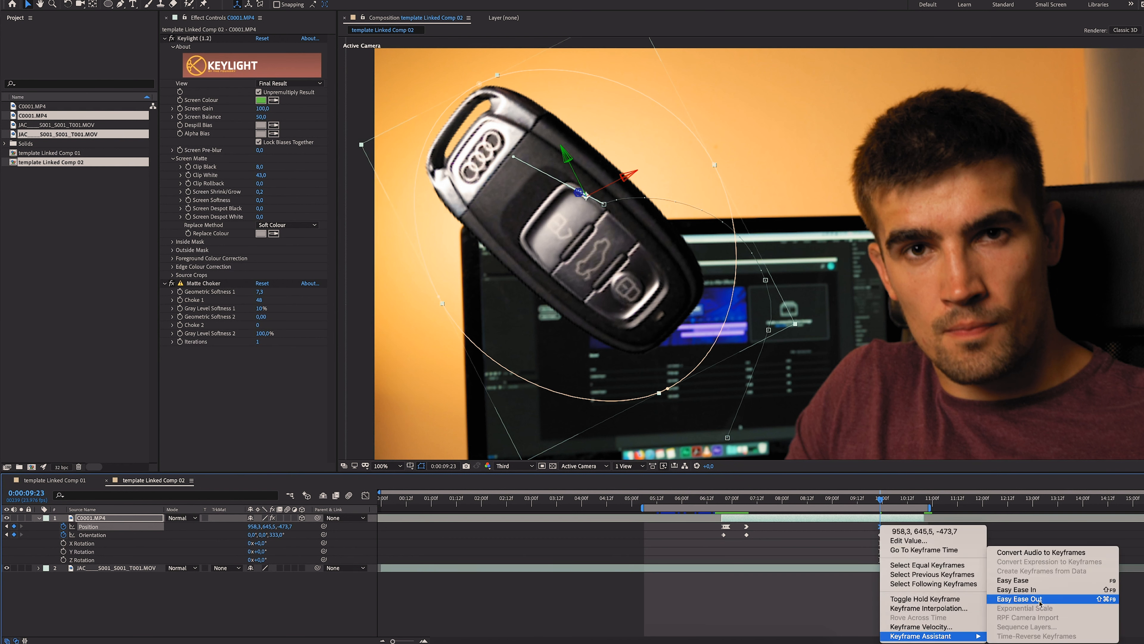
pyautogui.click(1036, 583)
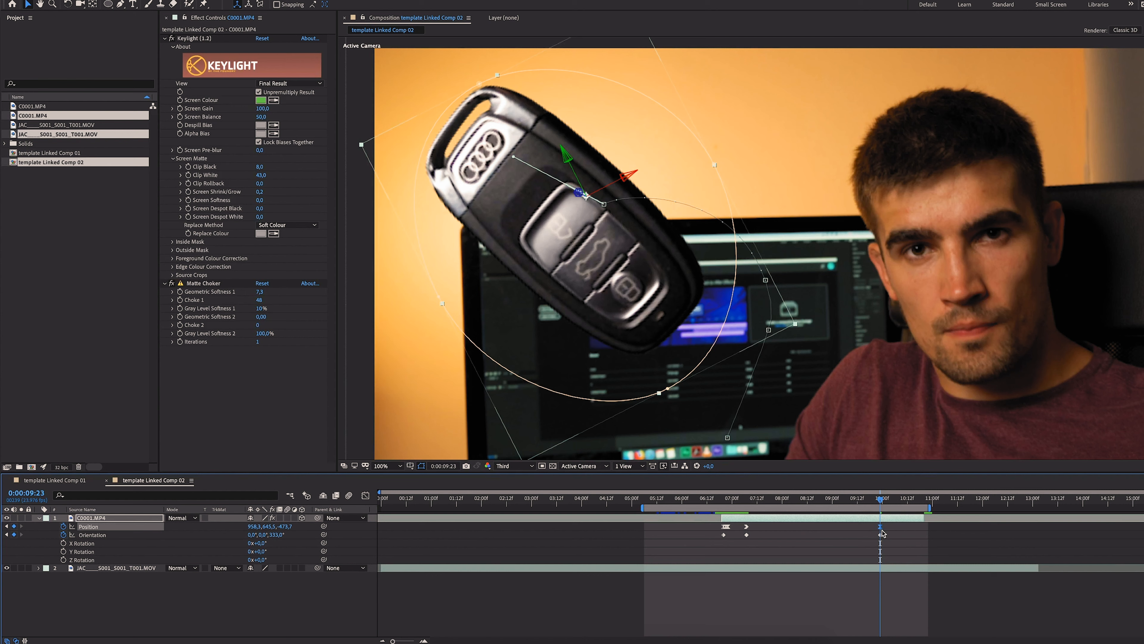
pyautogui.hotkey('shift', 'F3')
pyautogui.hotkey('shift', 'F3')
pyautogui.rightClick(881, 529)
pyautogui.moveTo(936, 636)
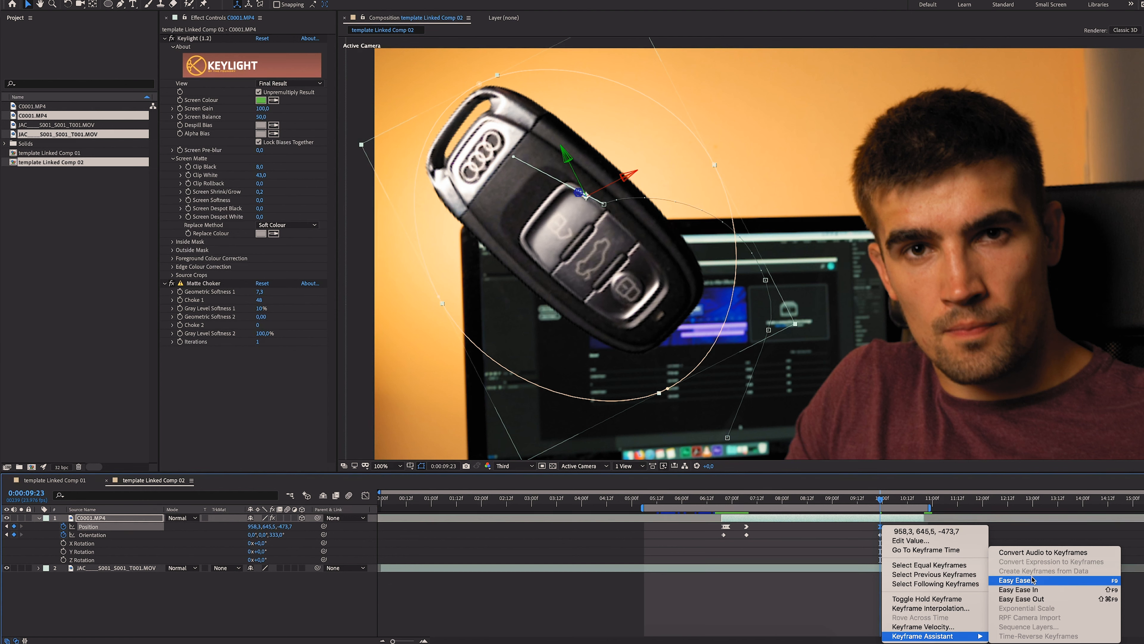
pyautogui.click(1016, 580)
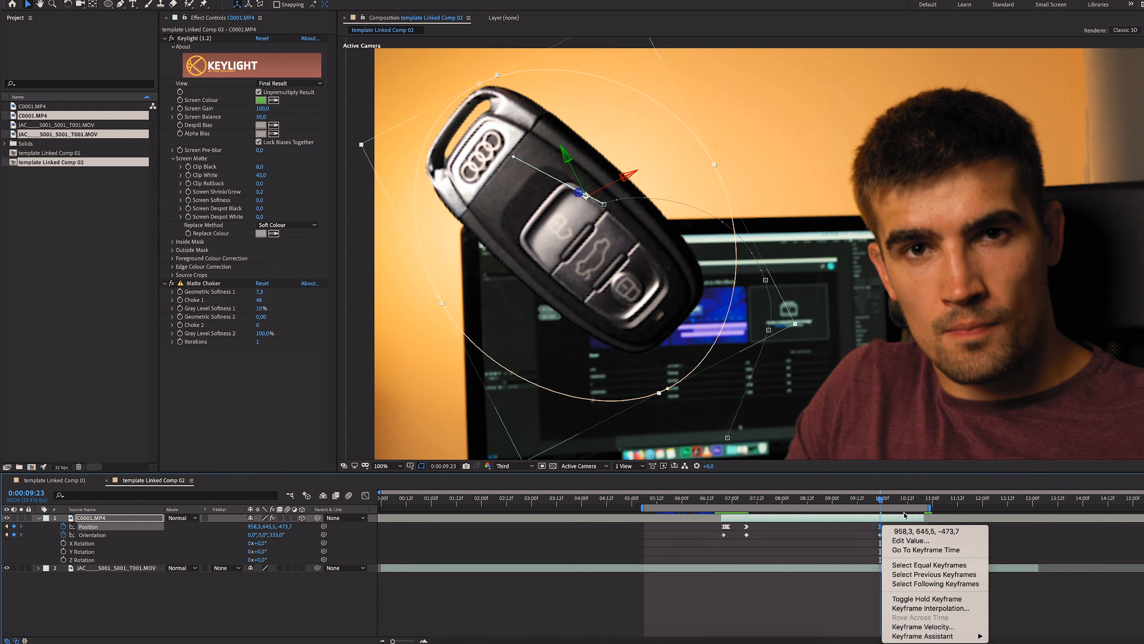
# Move the car key's Position and Orientation keyframes from 0:00:09:23 to an earlier time.
pyautogui.moveTo(882, 505); pyautogui.dragTo(899, 501)
pyautogui.scroll(-1, 890, 386)
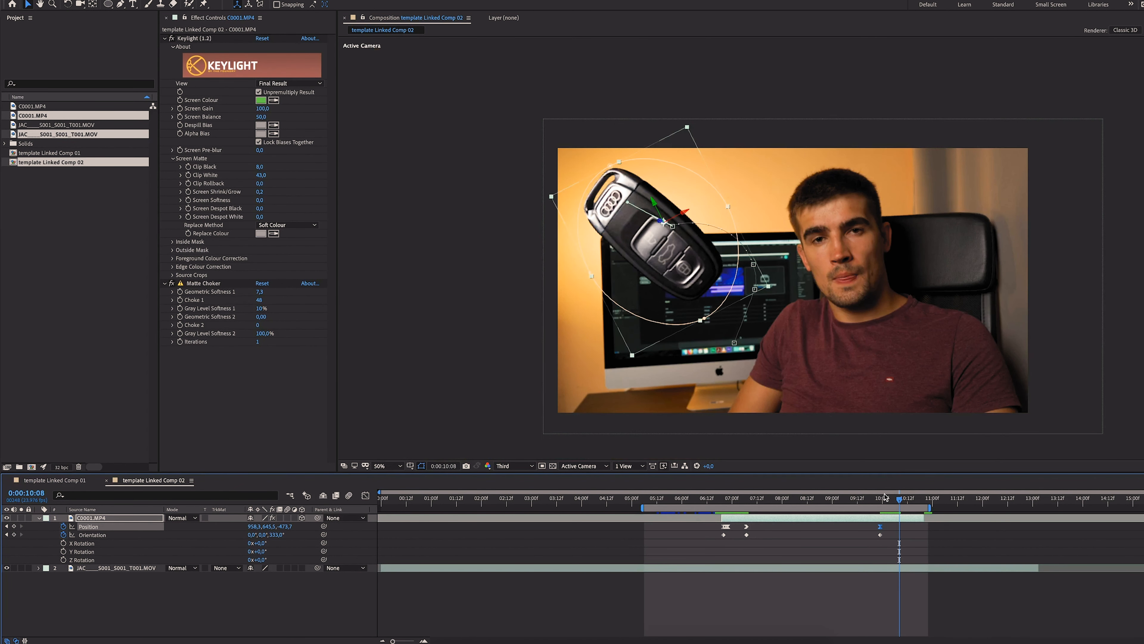
pyautogui.keyDown('shift'); pyautogui.click(881, 534); pyautogui.keyUp('shift')
pyautogui.moveTo(899, 500); pyautogui.dragTo(862, 501)
pyautogui.moveTo(880, 534); pyautogui.dragTo(722, 503)
# Extend the car key's motion path from 0:00:09:14 so that it exits past the upper-left edge of the frame.
pyautogui.scroll(1, 738, 406)
pyautogui.moveTo(736, 428); pyautogui.dragTo(631, 458)
pyautogui.click(592, 534)
pyautogui.scroll(-1, 720, 361)
pyautogui.moveTo(722, 501); pyautogui.dragTo(860, 501)
pyautogui.keyDown('super'); pyautogui.click(861, 527); pyautogui.keyUp('super')
pyautogui.scroll(1, 628, 110)
pyautogui.press('space')
pyautogui.moveTo(689, 253); pyautogui.dragTo(721, 221)
pyautogui.scroll(-1, 721, 270)
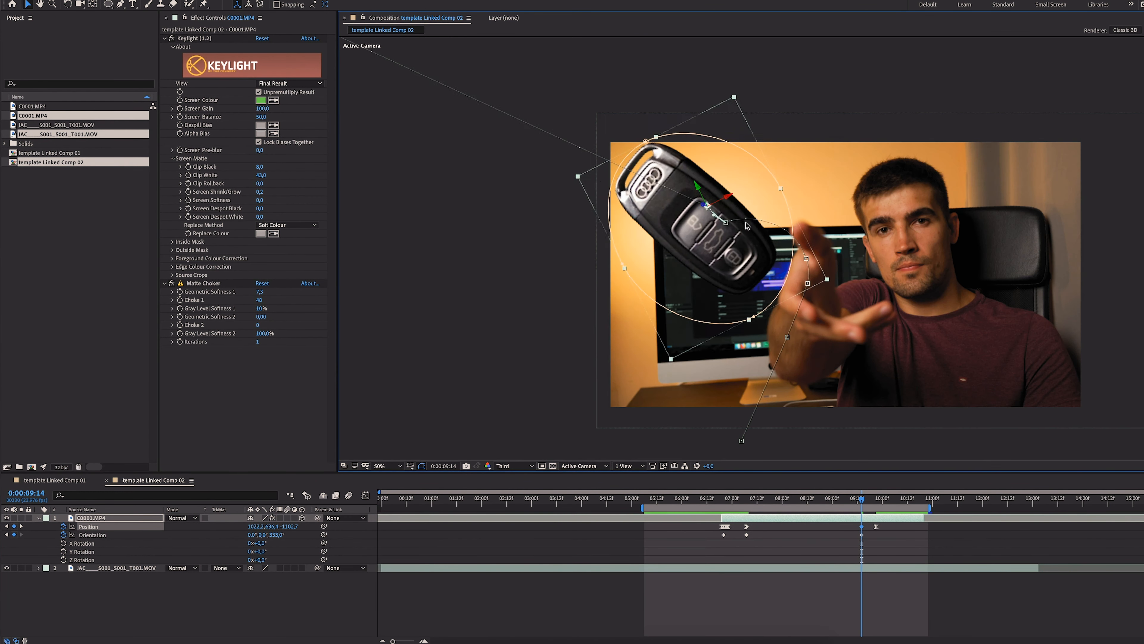
# Apply Easy Ease Out to the car key's Position keyframe at 0:00:09:14.
pyautogui.moveTo(861, 501); pyautogui.dragTo(767, 501)
pyautogui.scroll(1, 688, 203)
pyautogui.moveTo(767, 501); pyautogui.dragTo(866, 535)
pyautogui.press('space')
pyautogui.rightClick(861, 527)
pyautogui.click(1019, 601)
pyautogui.moveTo(863, 501); pyautogui.dragTo(901, 500)
pyautogui.moveTo(901, 501); pyautogui.dragTo(787, 514)
pyautogui.click(862, 527)
# Preview the car key's complete throw and exit from 0:00:06:20.
pyautogui.scroll(-1, 739, 271)
pyautogui.click(724, 500)
pyautogui.press('space')
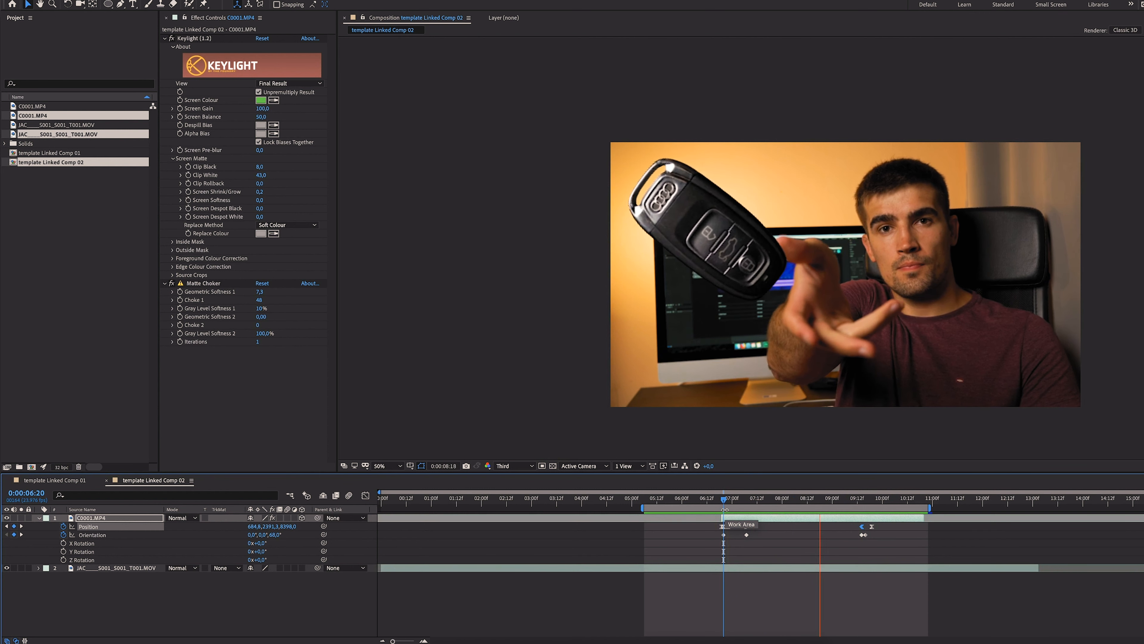
pyautogui.moveTo(724, 510)
pyautogui.mouseDown()
pyautogui.moveTo(751, 510)
pyautogui.moveTo(726, 510)
pyautogui.mouseUp()
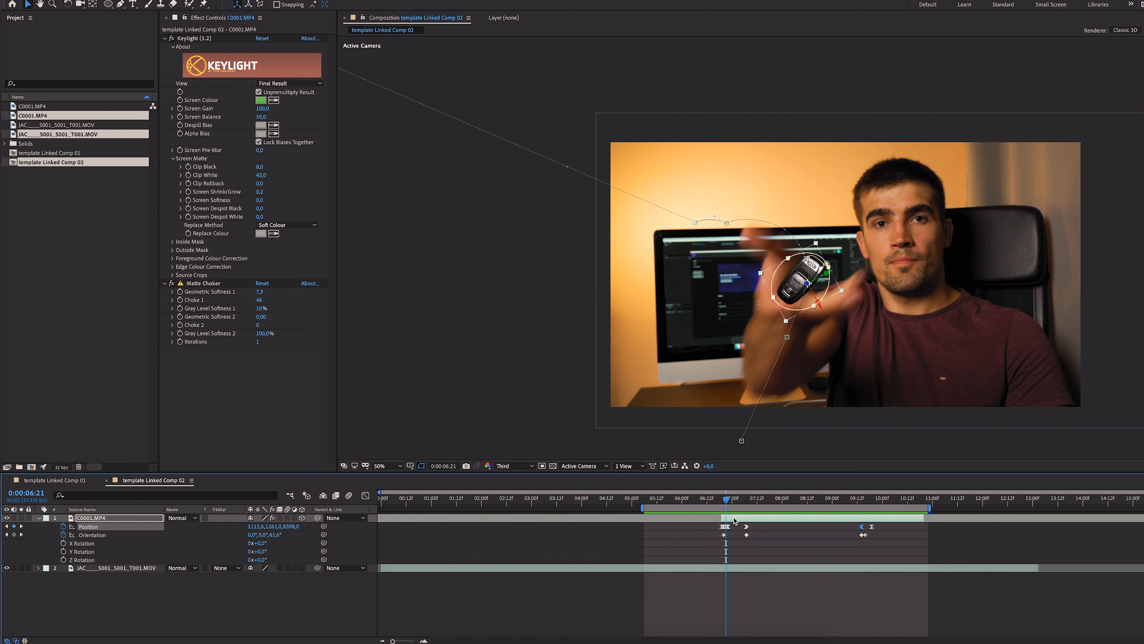
# Collapse the car key layer's properties and add Position and Scale keyframes to the talking-head layer at 0:00:06:19.
pyautogui.click(39, 518)
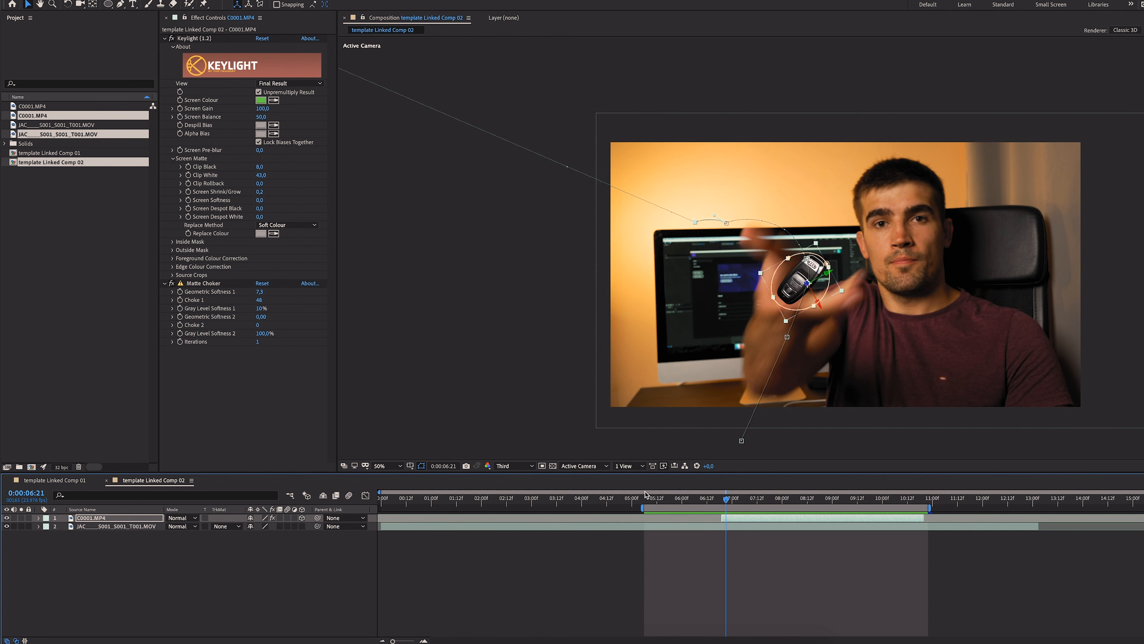
pyautogui.moveTo(727, 503); pyautogui.dragTo(724, 503)
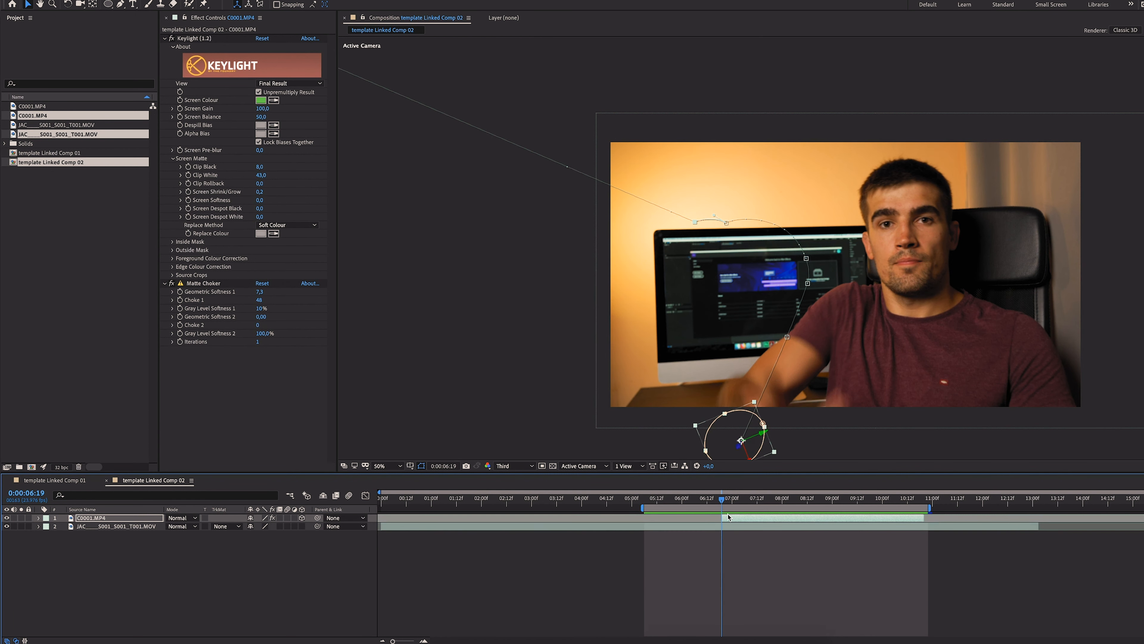
pyautogui.click(731, 527)
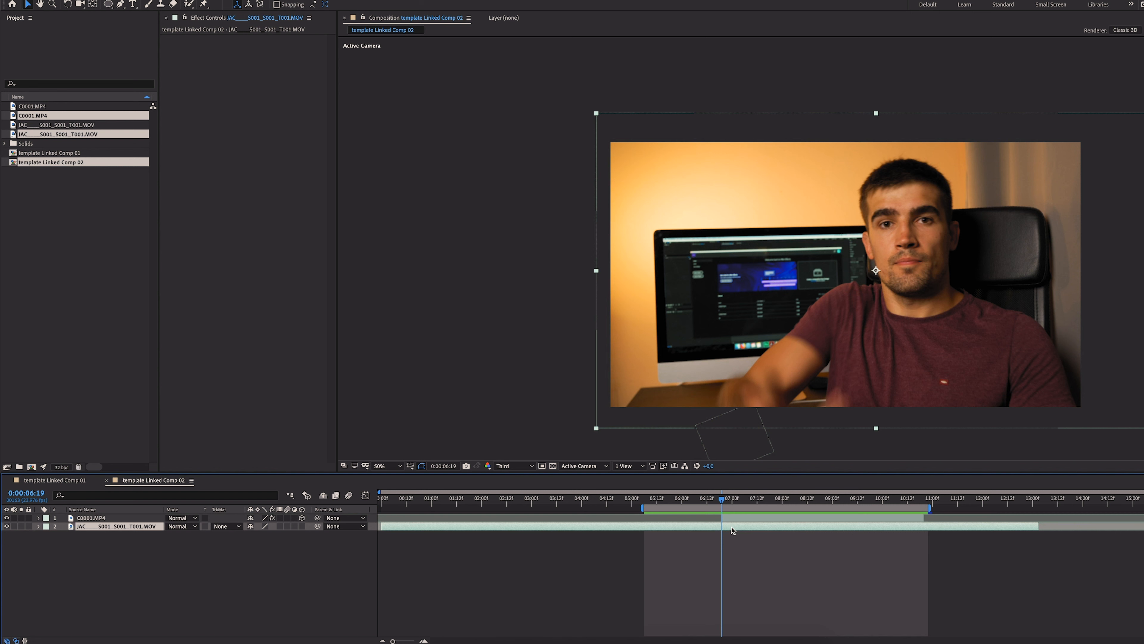
pyautogui.press('p')
pyautogui.hotkey('shift', 's')
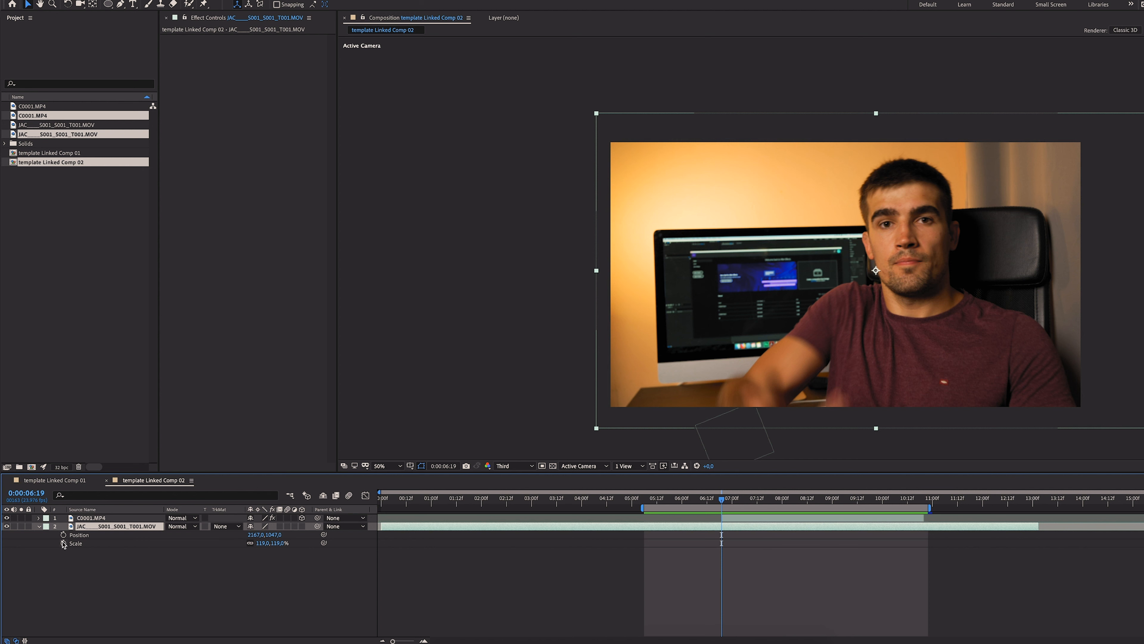
pyautogui.moveTo(63, 535); pyautogui.dragTo(64, 543)
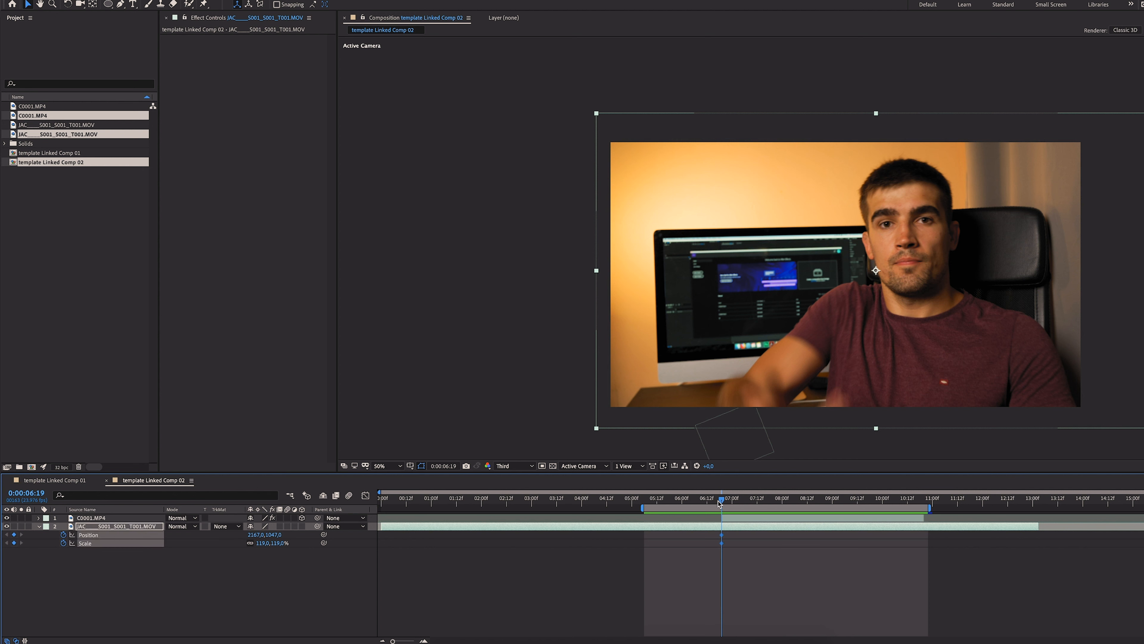
# Place the talking-head layer's first Position and Scale keyframes at 0:00:07:00 and apply Easy Ease Out to them.
pyautogui.moveTo(728, 502); pyautogui.dragTo(732, 536)
pyautogui.rightClick(732, 536)
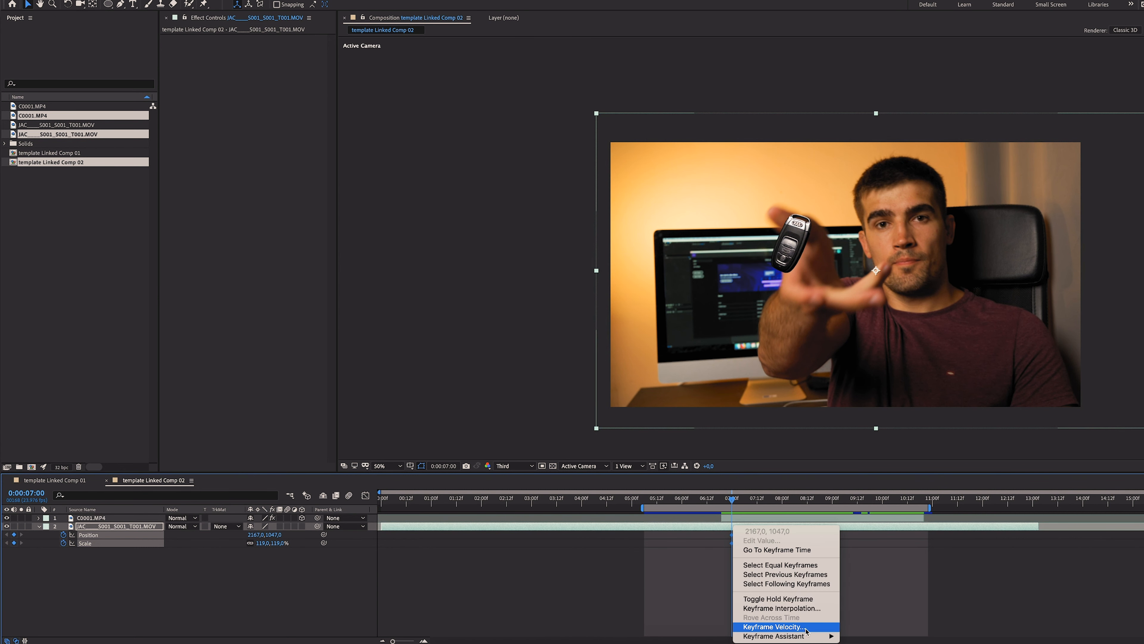
pyautogui.moveTo(806, 635)
pyautogui.click(907, 599)
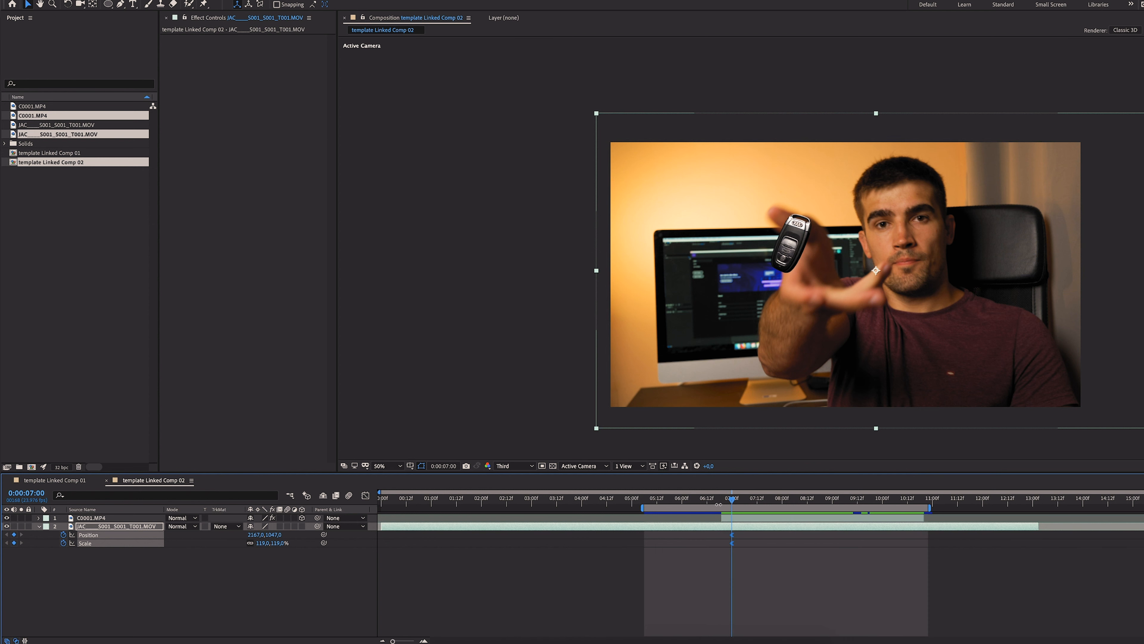
# At 0:00:07:07, set the talking-head layer's Scale to 181% and its Position to 3178, 1632.
pyautogui.moveTo(734, 502); pyautogui.dragTo(750, 503)
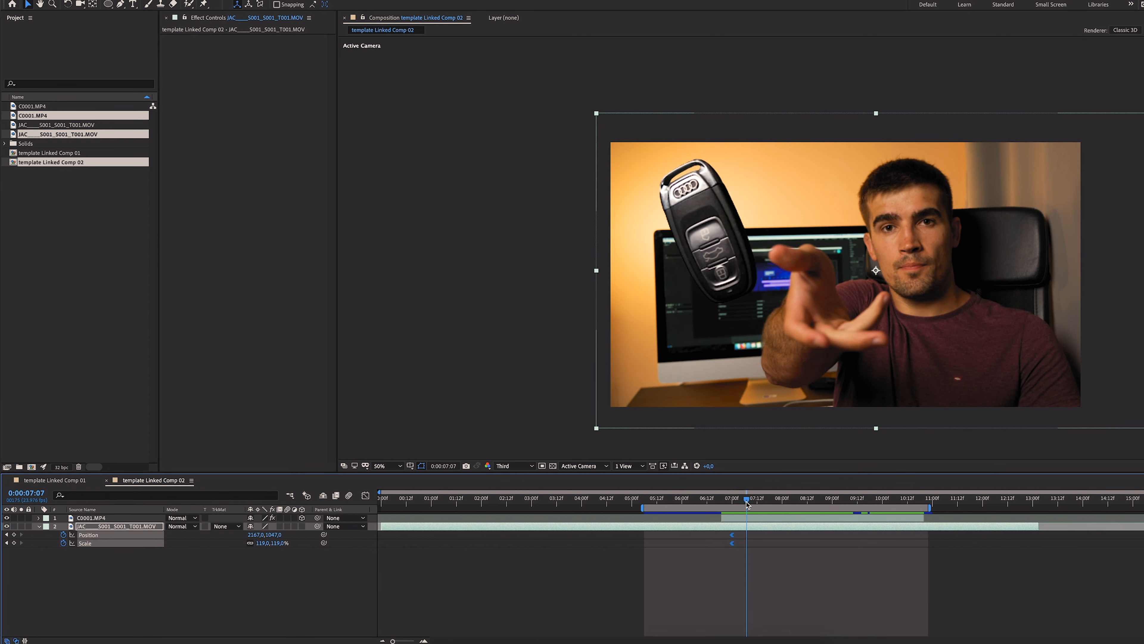
pyautogui.moveTo(263, 542)
pyautogui.mouseDown()
pyautogui.moveTo(295, 542)
pyautogui.moveTo(260, 534)
pyautogui.mouseUp()
pyautogui.moveTo(259, 534); pyautogui.dragTo(739, 530)
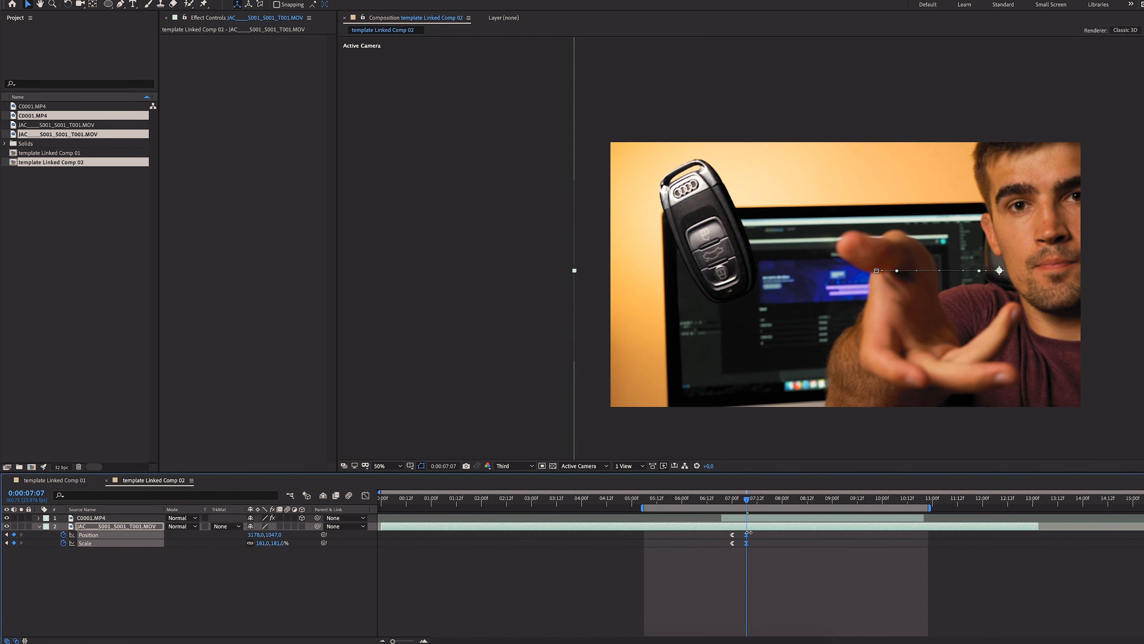
pyautogui.moveTo(273, 534); pyautogui.dragTo(560, 555)
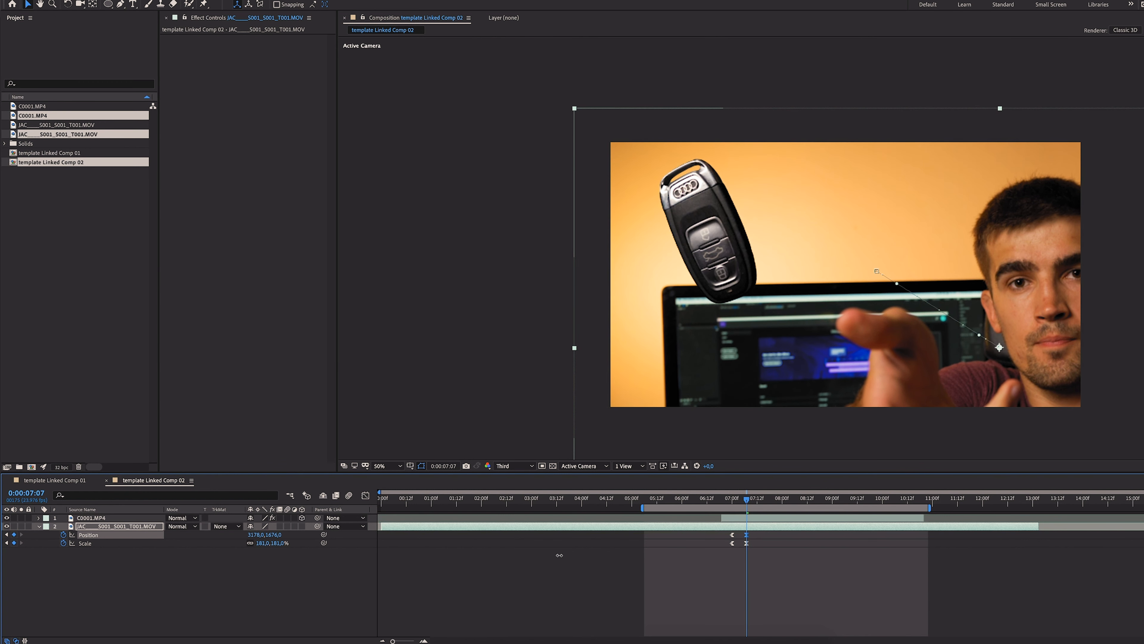
pyautogui.moveTo(275, 535); pyautogui.dragTo(255, 535)
# Duplicate the talking-head layer's Position and Scale keyframes at 0:00:09:15 and time-reverse the copies to zoom back out.
pyautogui.moveTo(746, 500)
pyautogui.mouseDown()
pyautogui.moveTo(835, 505)
pyautogui.moveTo(750, 505)
pyautogui.mouseUp()
pyautogui.moveTo(721, 552); pyautogui.dragTo(864, 508)
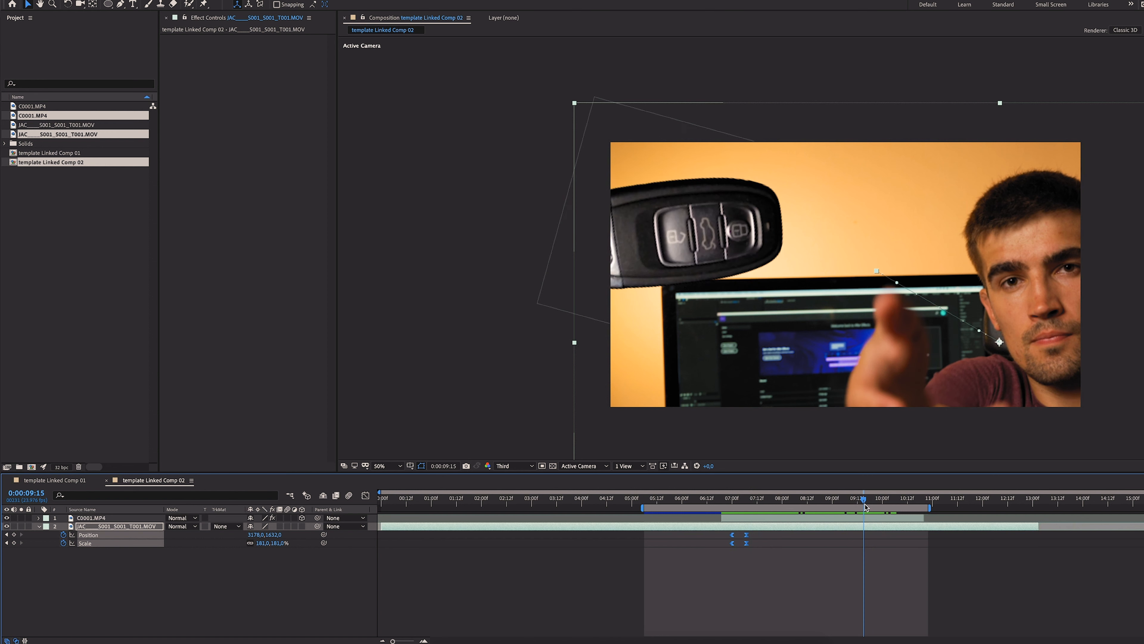
pyautogui.hotkey('ctrl', 'v')
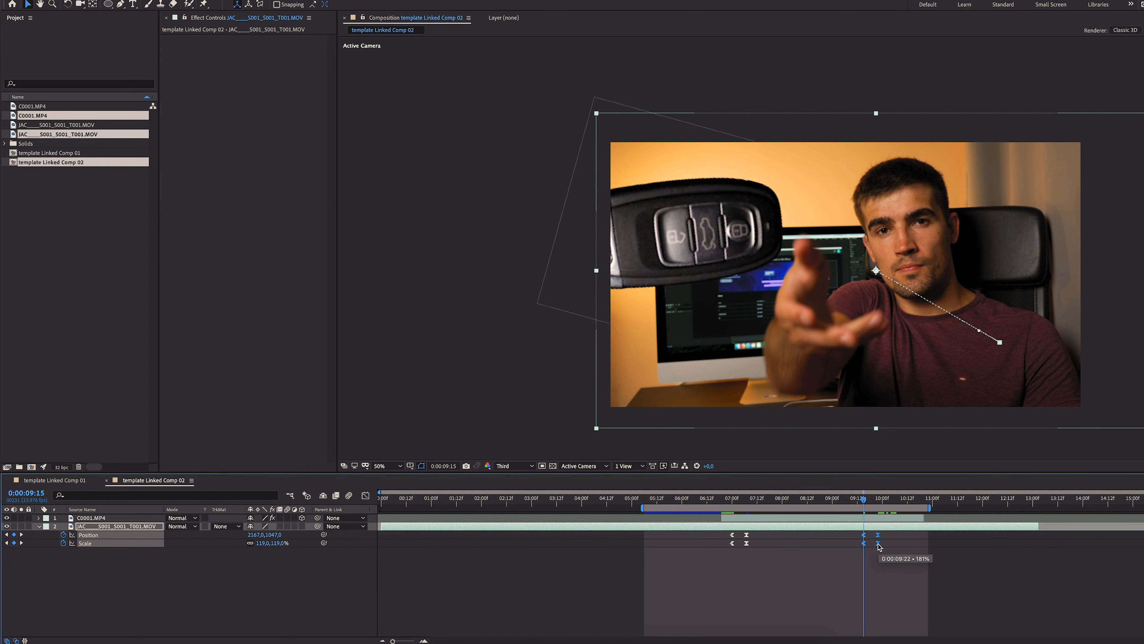
pyautogui.rightClick(879, 546)
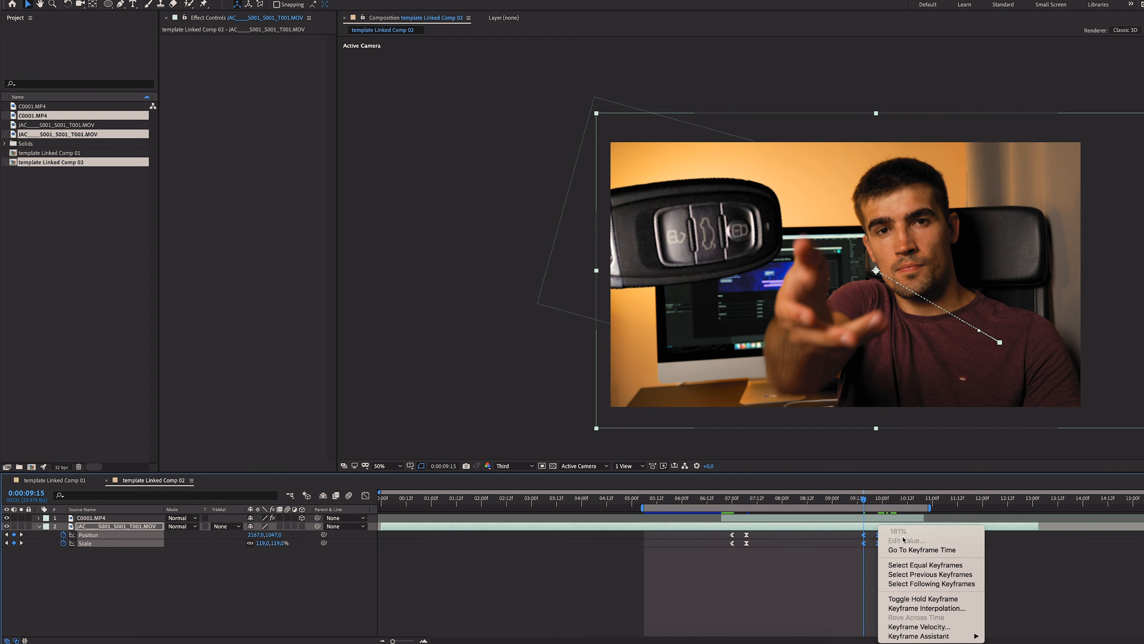
pyautogui.moveTo(974, 636)
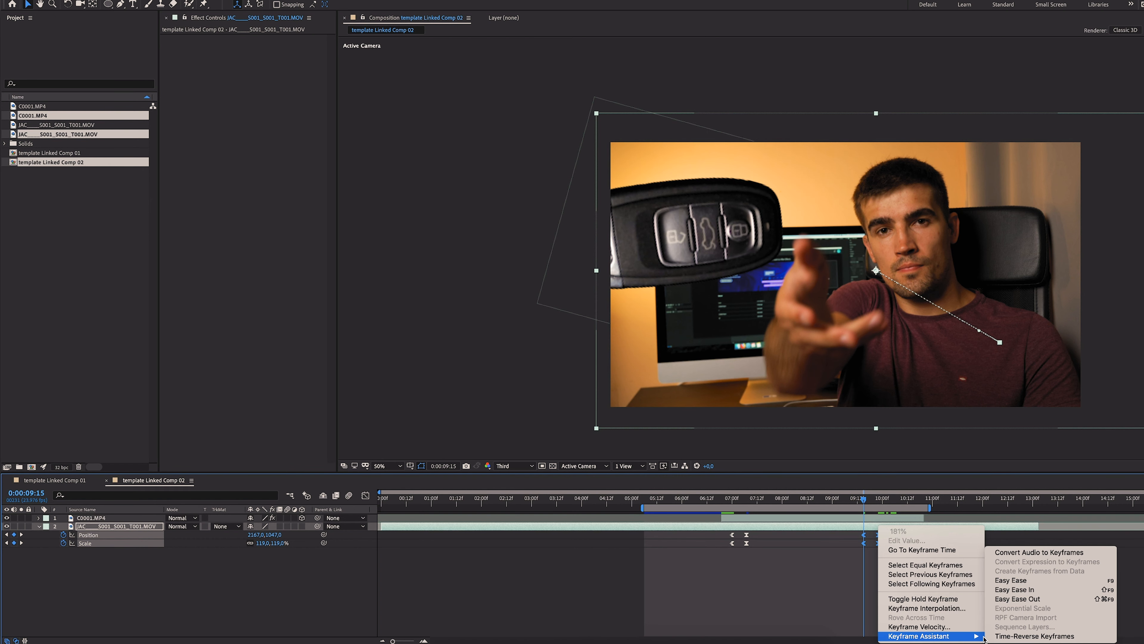
pyautogui.click(1020, 636)
pyautogui.click(917, 547)
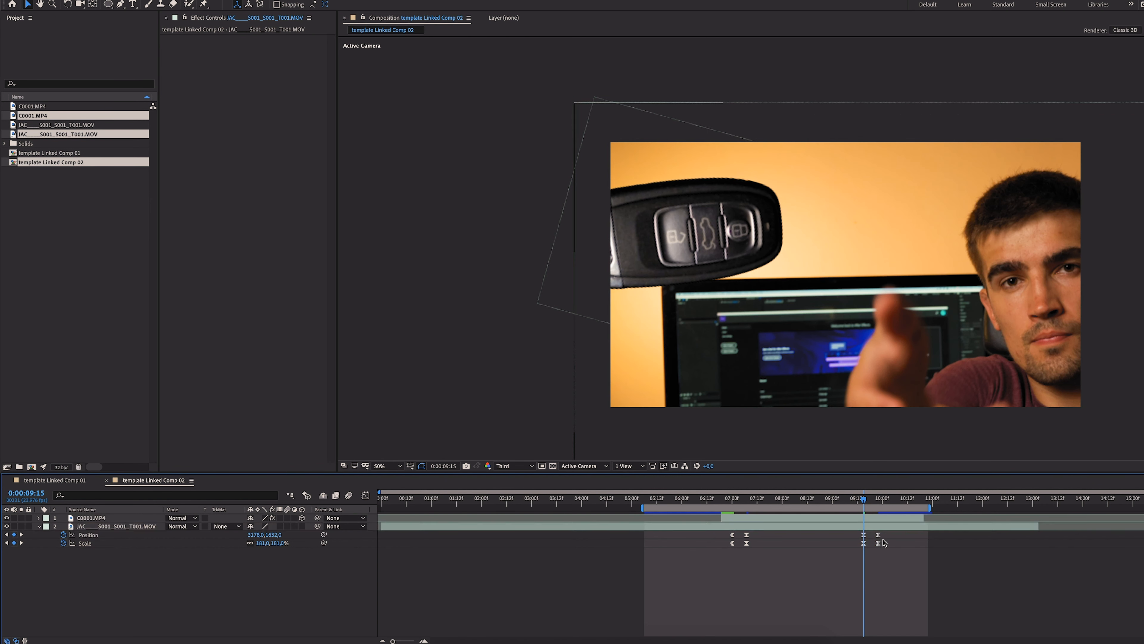
# Preview the talking-head layer's zoom in and out together with the key throw from 0:00:06:21.
pyautogui.moveTo(892, 534); pyautogui.dragTo(876, 548)
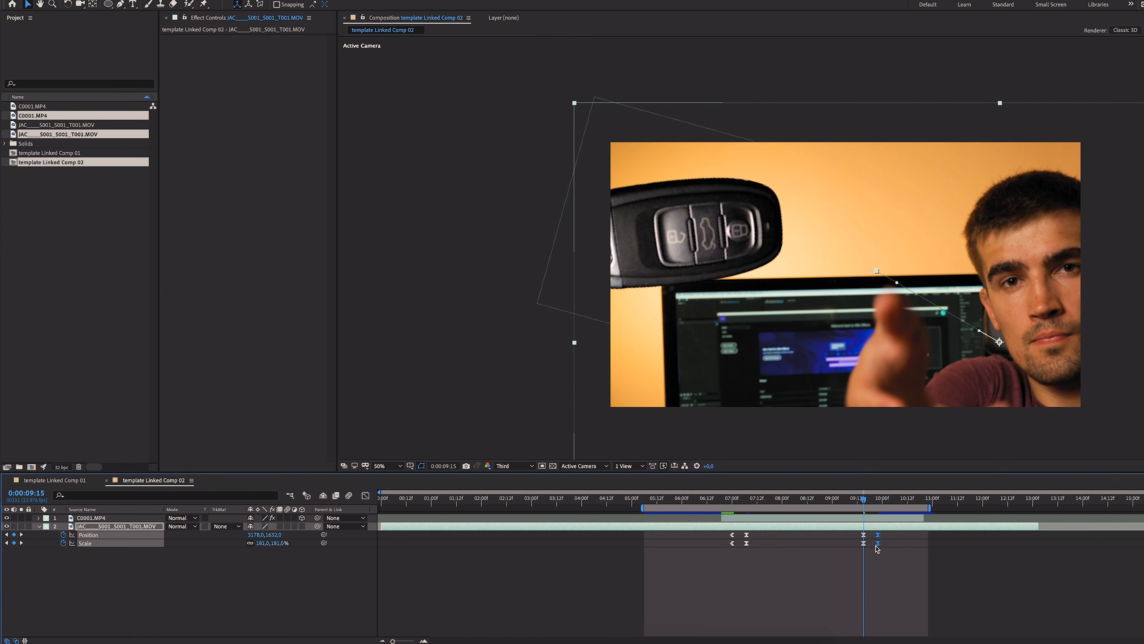
pyautogui.click(884, 549)
pyautogui.moveTo(868, 503); pyautogui.dragTo(726, 509)
pyautogui.press('space')
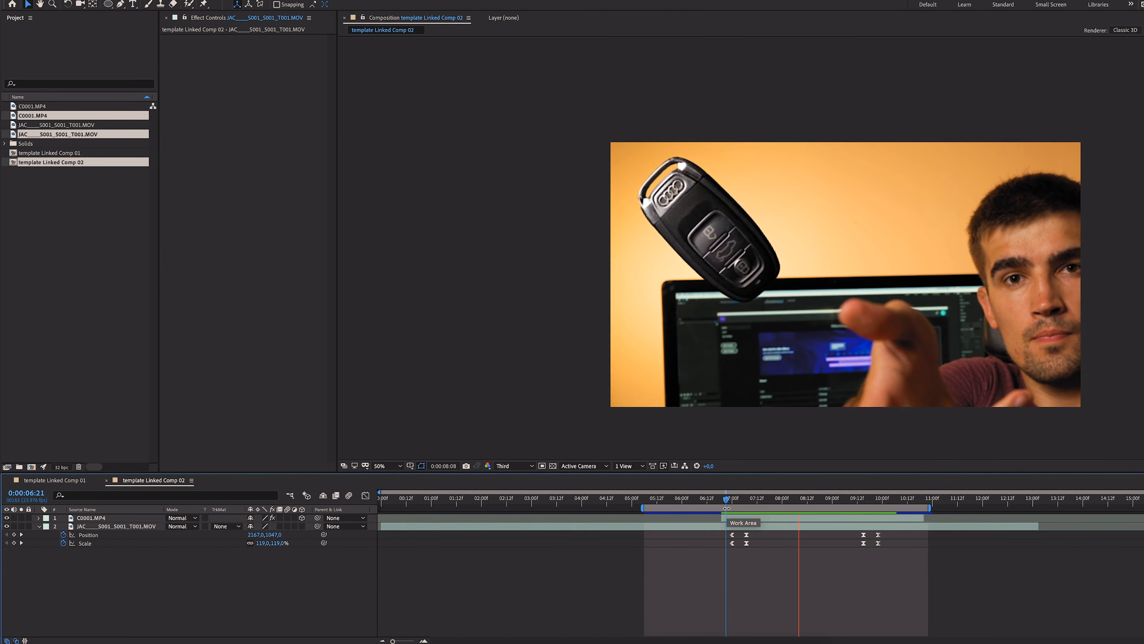
pyautogui.press('space')
# Start the zoom-out keyframes slightly after 0:00:09:15, end the zoom-in slightly before 0:00:07:07, and replay from 0:00:06:20.
pyautogui.moveTo(849, 536)
pyautogui.mouseDown()
pyautogui.moveTo(865, 555)
pyautogui.moveTo(868, 543)
pyautogui.mouseUp()
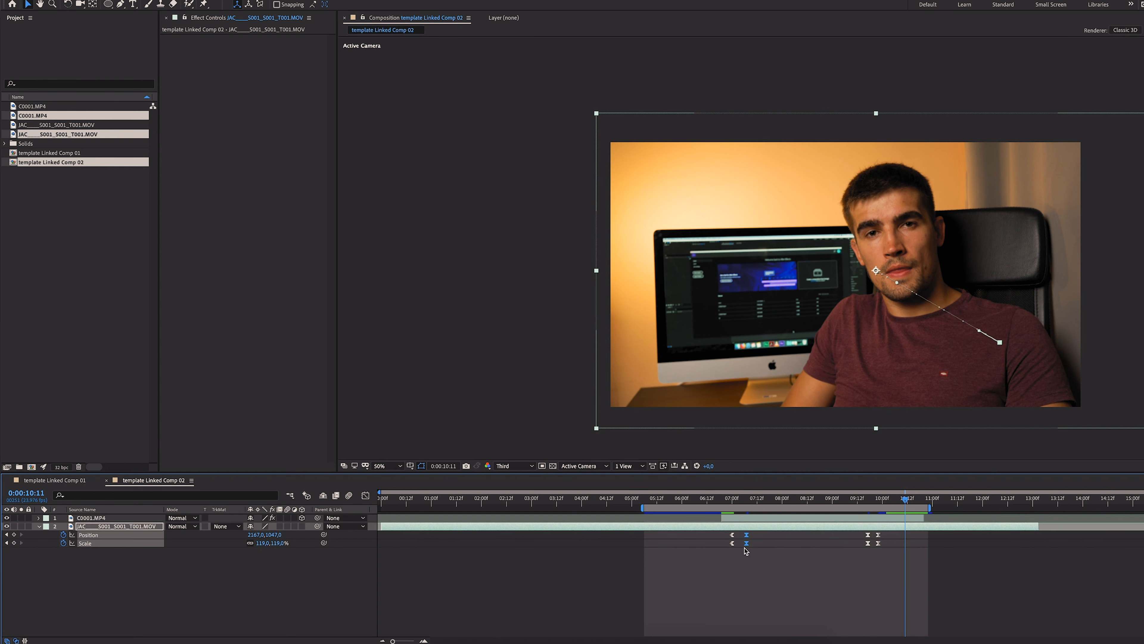
pyautogui.click(724, 501)
pyautogui.press('space')
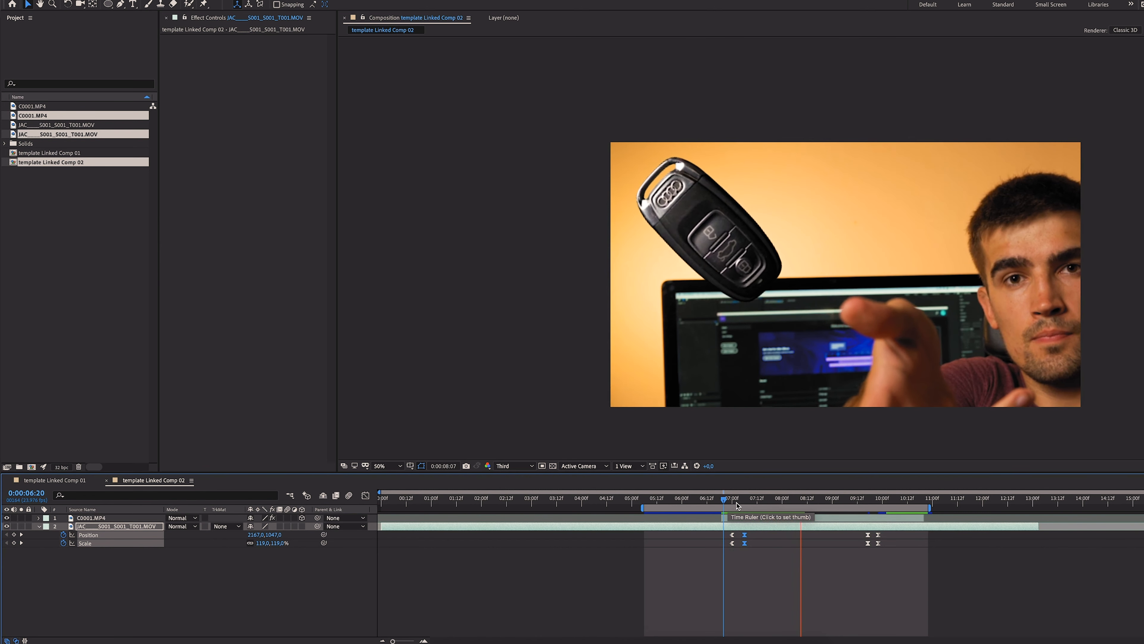
# Reshape the zoom-in's speed curve so the talking-head layer starts moving more slowly, and replay from 0:00:06:22.
pyautogui.click(732, 501)
pyautogui.press('space')
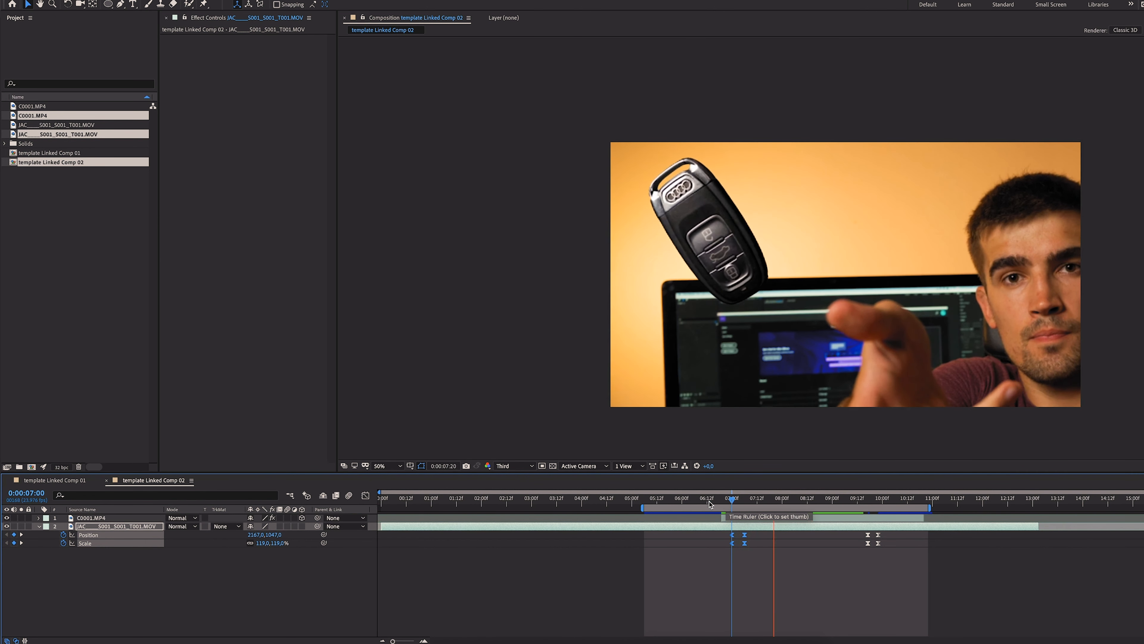
pyautogui.press('space')
pyautogui.click(366, 495)
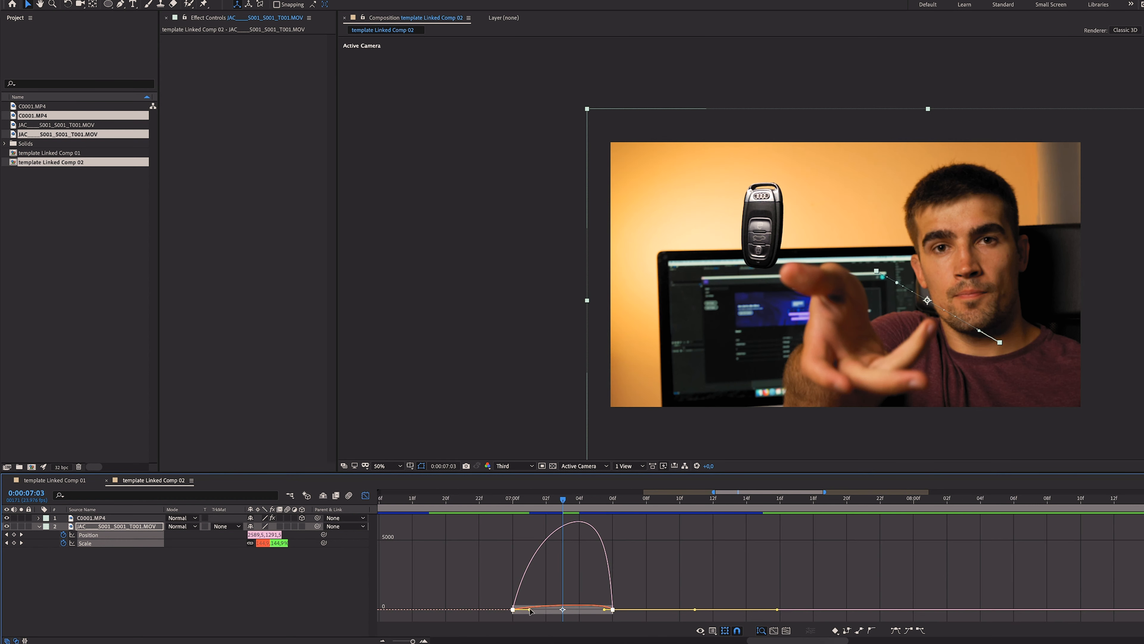
pyautogui.moveTo(530, 611); pyautogui.dragTo(594, 617)
pyautogui.click(365, 495)
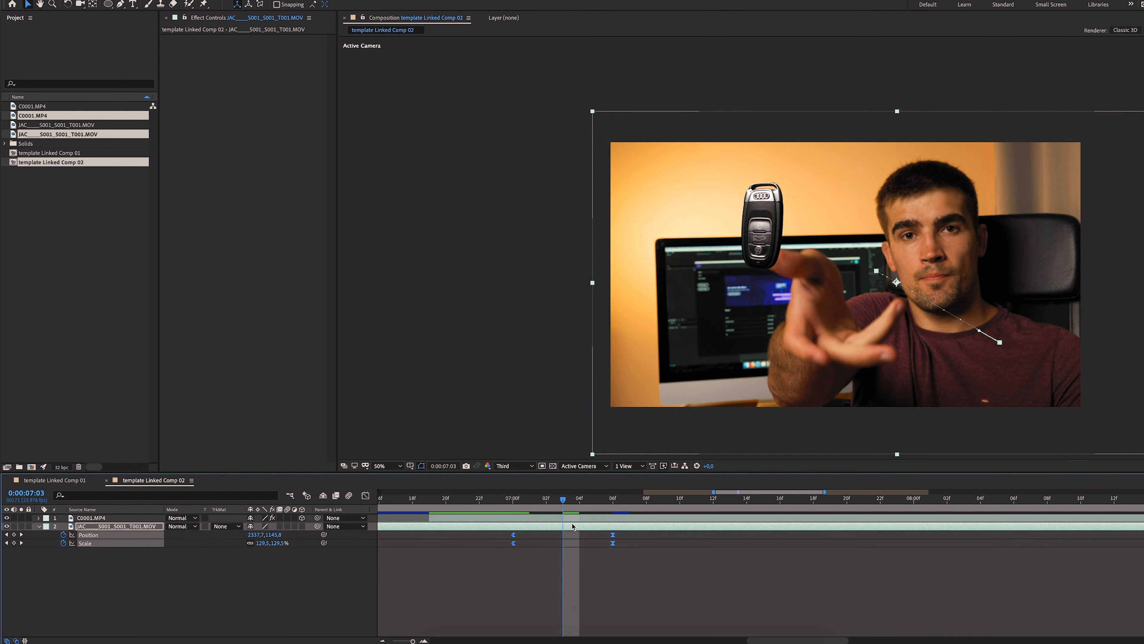
pyautogui.moveTo(562, 501); pyautogui.dragTo(480, 502)
pyautogui.press('space')
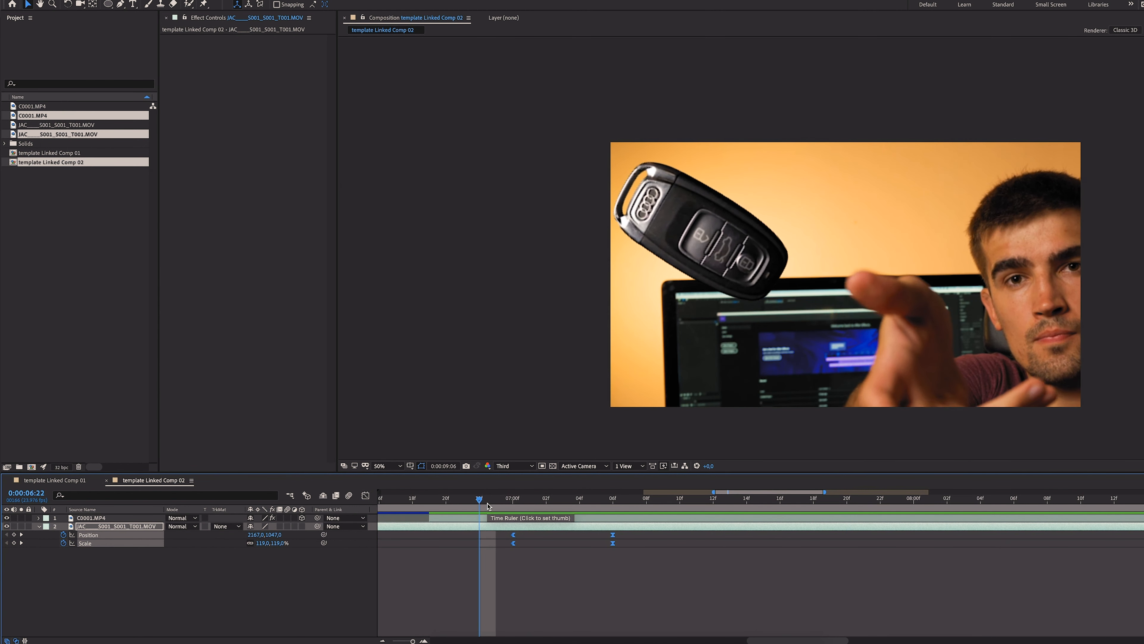
pyautogui.press('space')
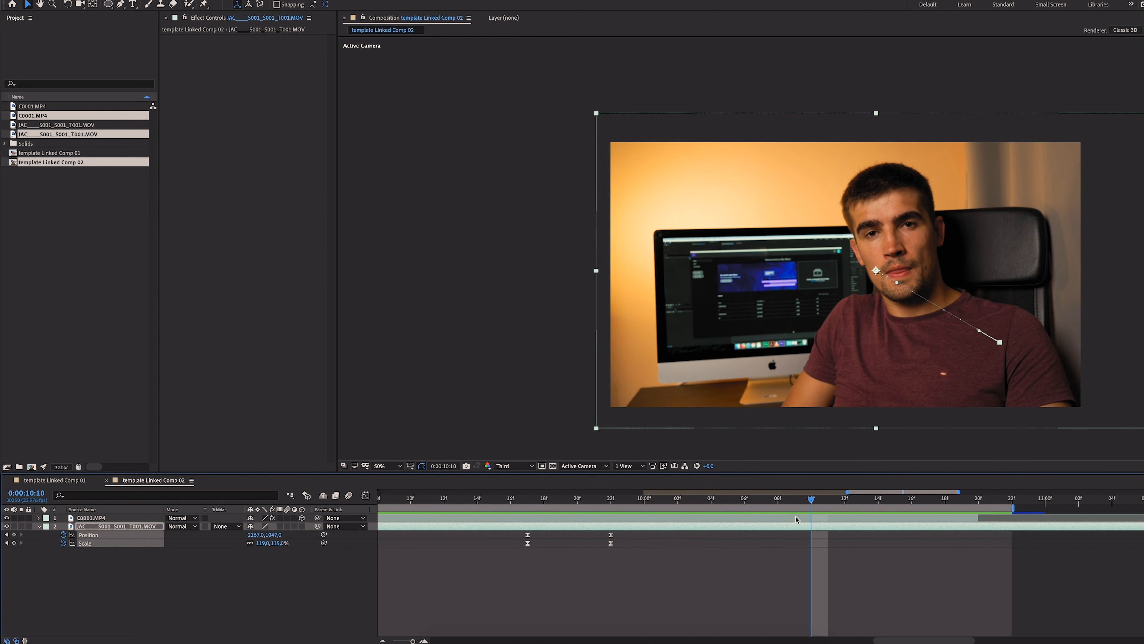
# Move the talking-head layer's first zoom-out Position and Scale keyframes to 0:00:09:18.
pyautogui.moveTo(880, 640); pyautogui.dragTo(960, 640)
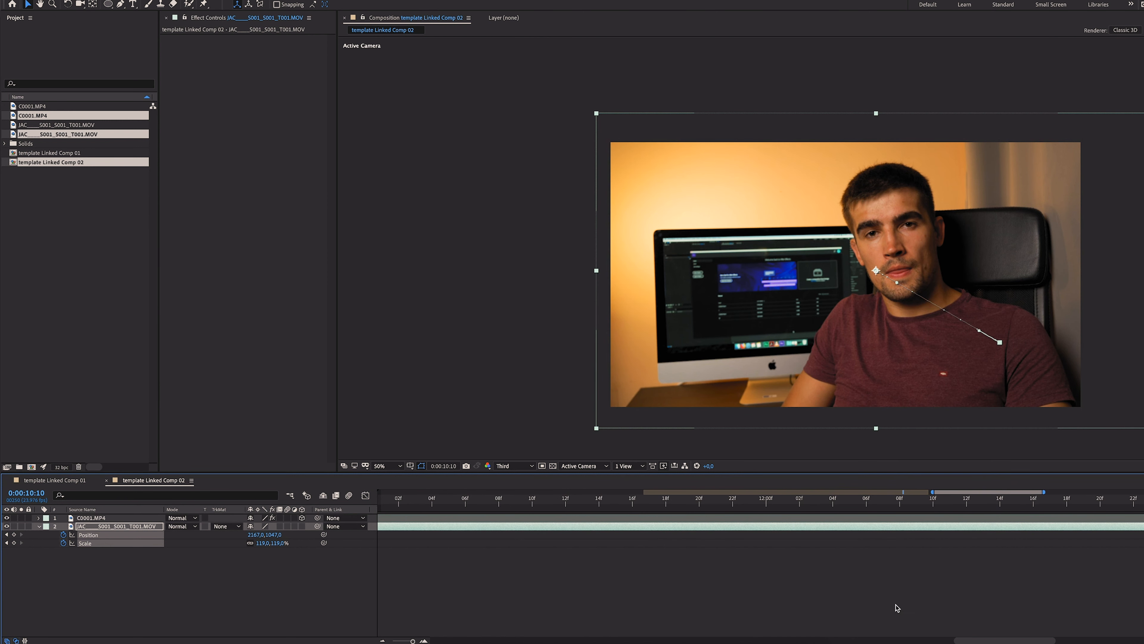
pyautogui.scroll(-4, 899, 606)
pyautogui.scroll(-3, 899, 606)
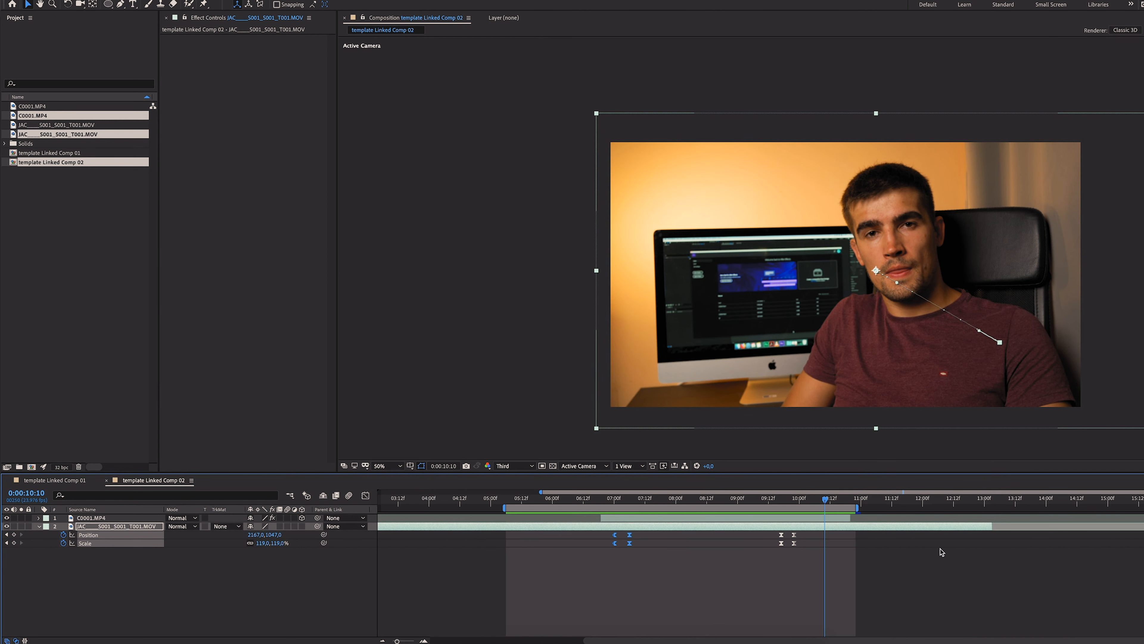
pyautogui.click(784, 501)
pyautogui.press('=')
pyautogui.press('=')
pyautogui.moveTo(810, 563); pyautogui.dragTo(763, 531)
pyautogui.moveTo(774, 535); pyautogui.dragTo(784, 535)
# Reshape the speed curve of the zoom-out's Position and Scale keyframes by pulling both easing handles inward.
pyautogui.moveTo(760, 532); pyautogui.dragTo(834, 557)
pyautogui.click(365, 496)
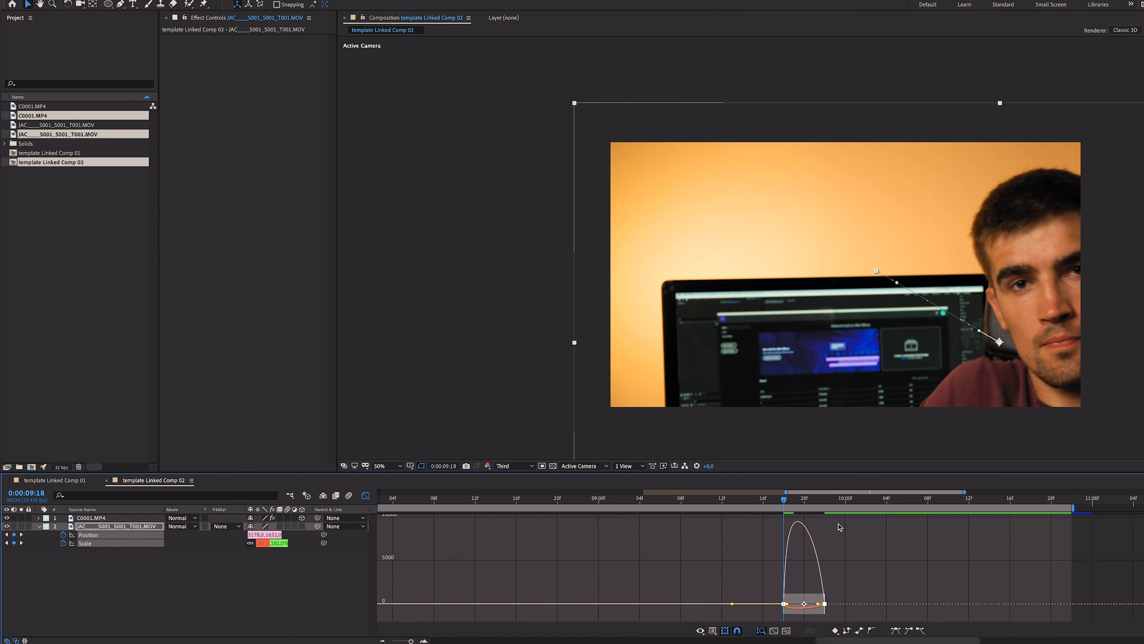
pyautogui.click(794, 499)
pyautogui.scroll(3, 876, 541)
pyautogui.moveTo(639, 603); pyautogui.dragTo(678, 603)
pyautogui.moveTo(719, 603); pyautogui.dragTo(672, 603)
pyautogui.click(366, 495)
# Preview the eased zoom in and out together with the key throw from 0:00:06:20.
pyautogui.moveTo(657, 499); pyautogui.dragTo(547, 500)
pyautogui.scroll(-4, 547, 518)
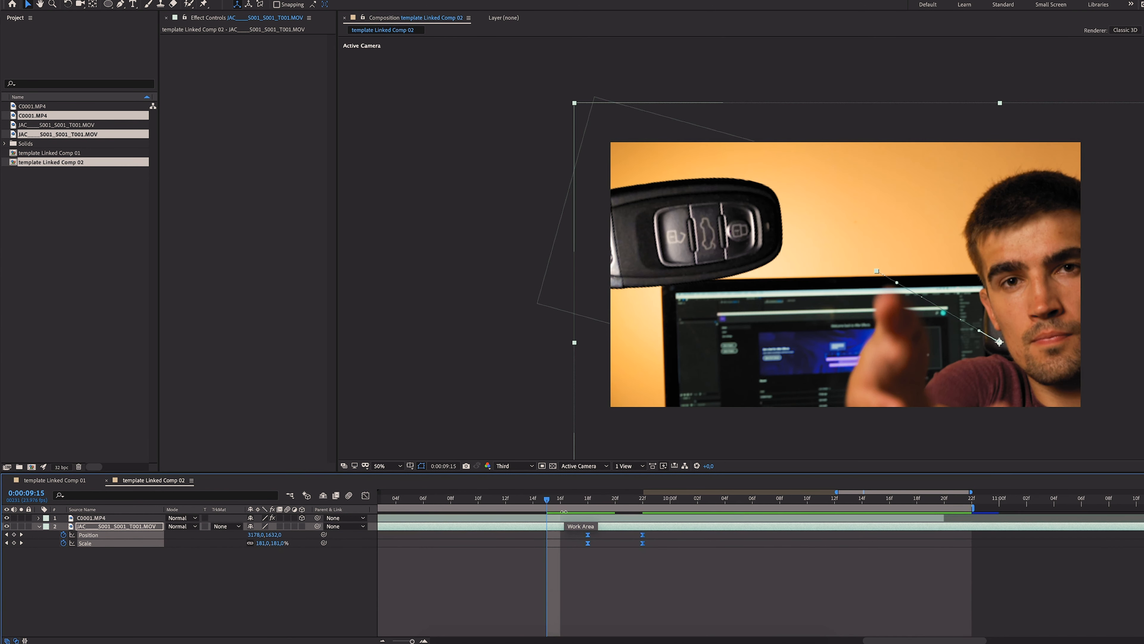
pyautogui.click(590, 554)
pyautogui.click(578, 527)
pyautogui.scroll(-4, 581, 527)
pyautogui.moveTo(698, 501); pyautogui.dragTo(675, 505)
pyautogui.press('space')
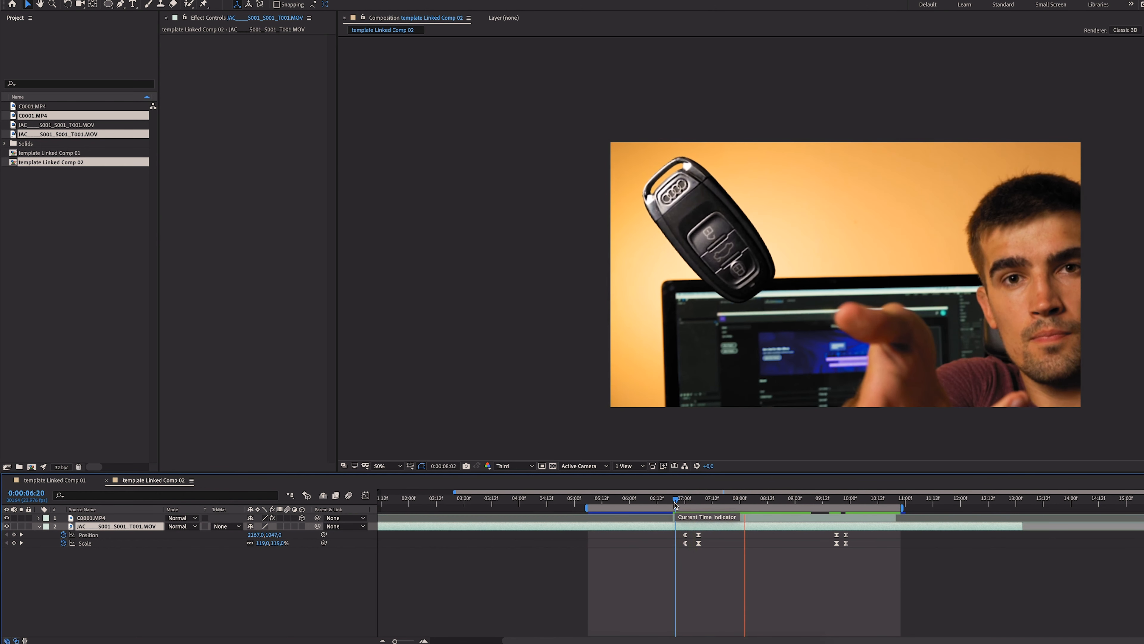
pyautogui.press('space')
# Apply Camera Lens Blur to the talking-head layer and keyframe its Blur Radius at 0 at 0:00:07:00.
pyautogui.hotkey('ctrl', 'space')
pyautogui.write('camera le')
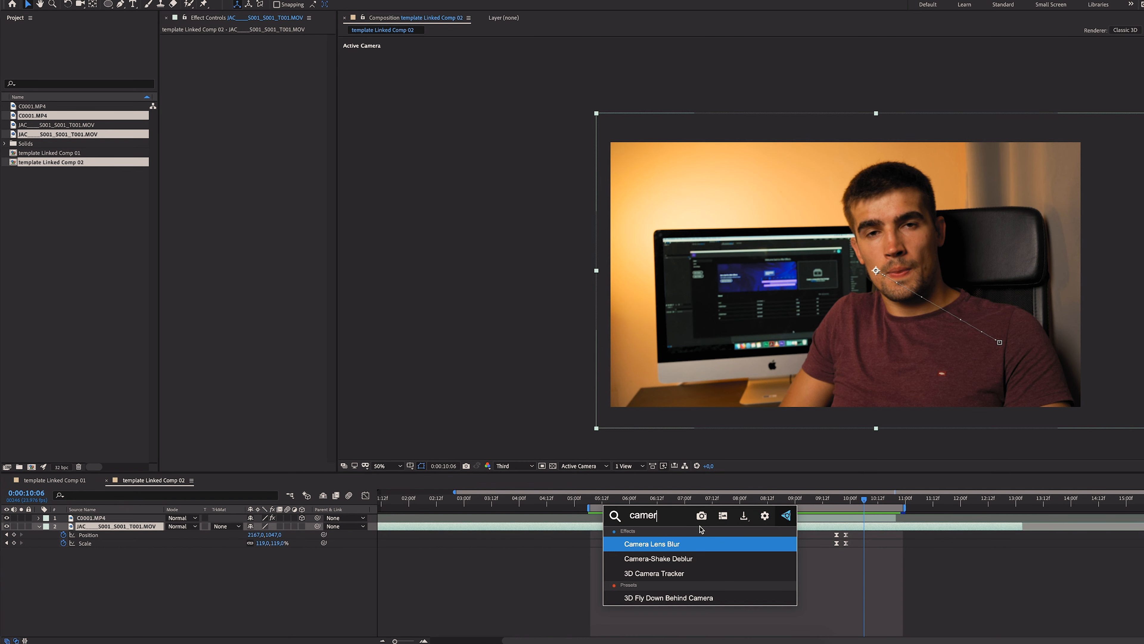
pyautogui.press('Return')
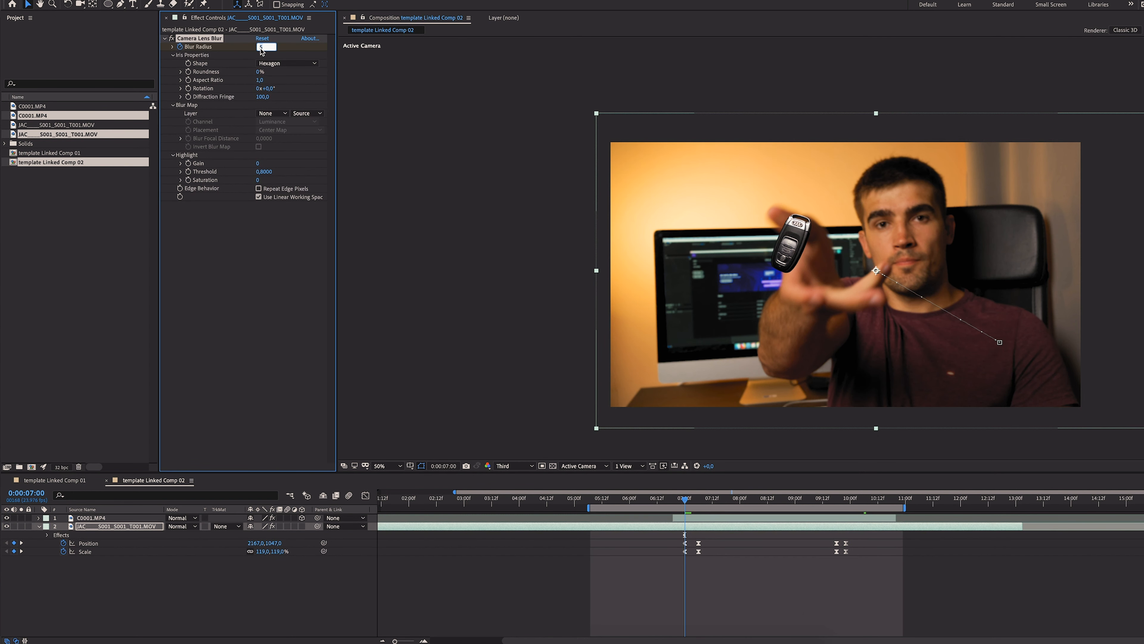
pyautogui.press('Return')
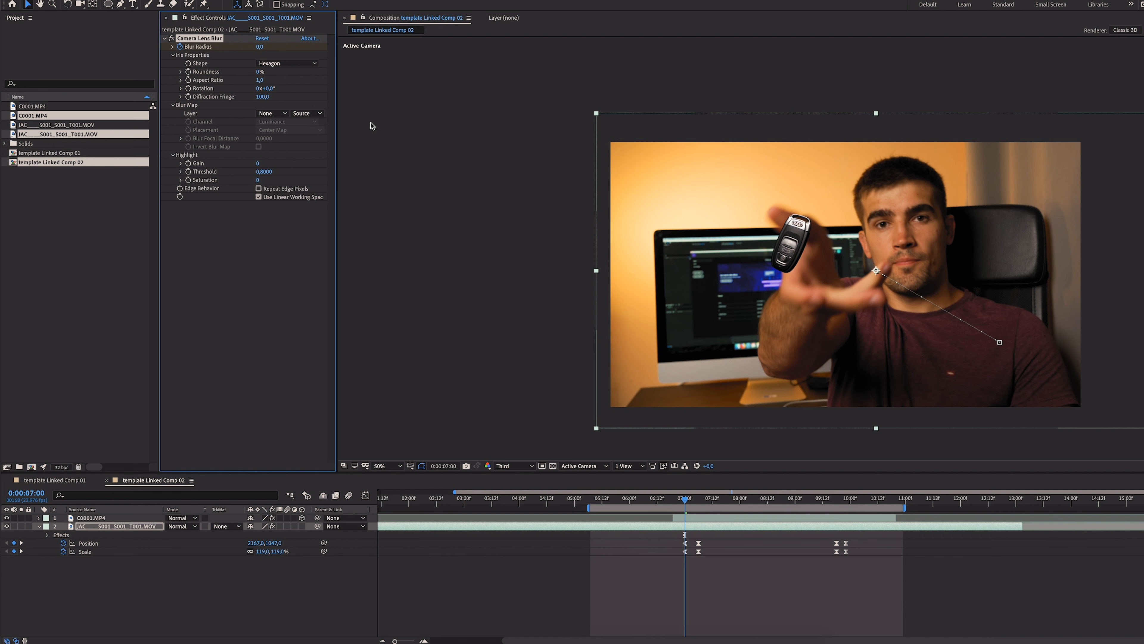
# At 0:00:07:06, set the Camera Lens Blur's Blur Radius to 113 and reveal the layer's keyframes.
pyautogui.moveTo(687, 504); pyautogui.dragTo(702, 505)
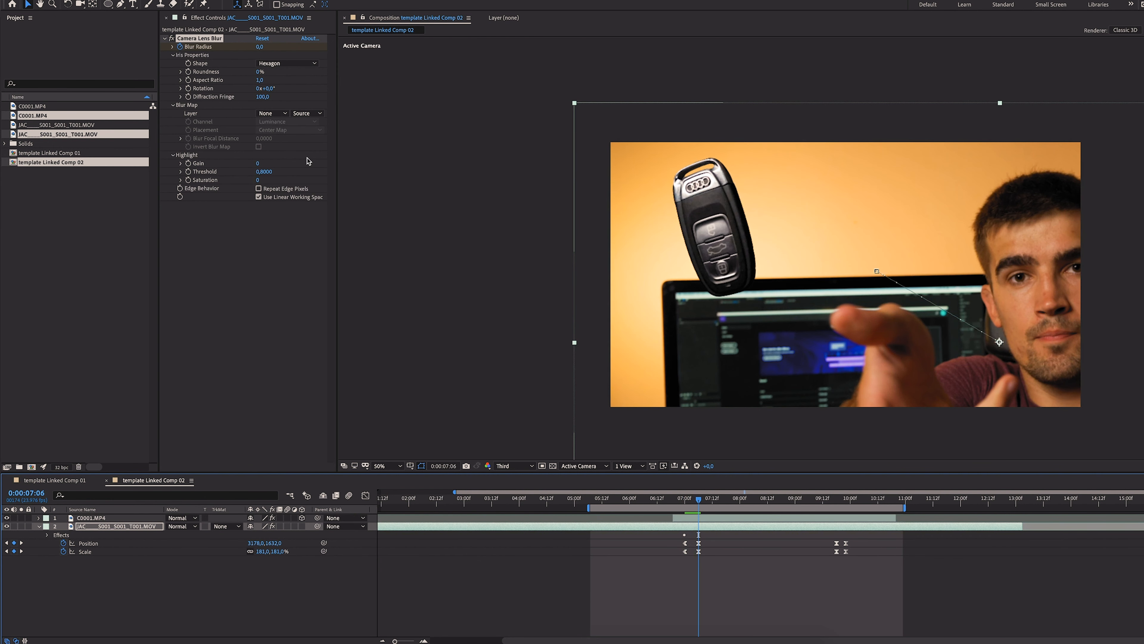
pyautogui.moveTo(255, 48); pyautogui.dragTo(319, 54)
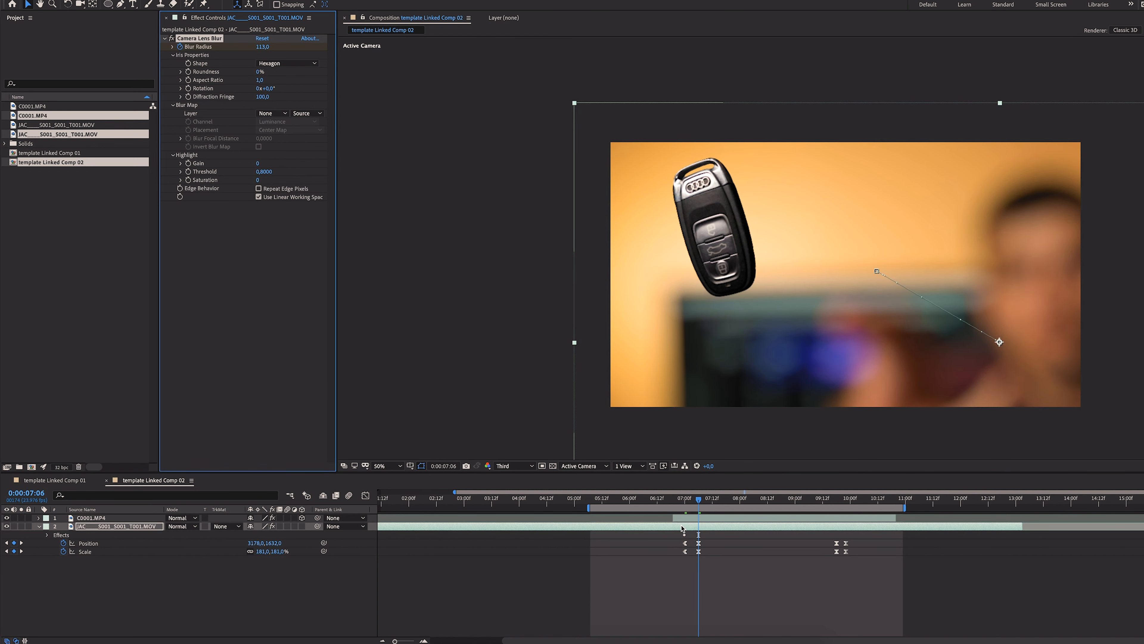
pyautogui.press('u')
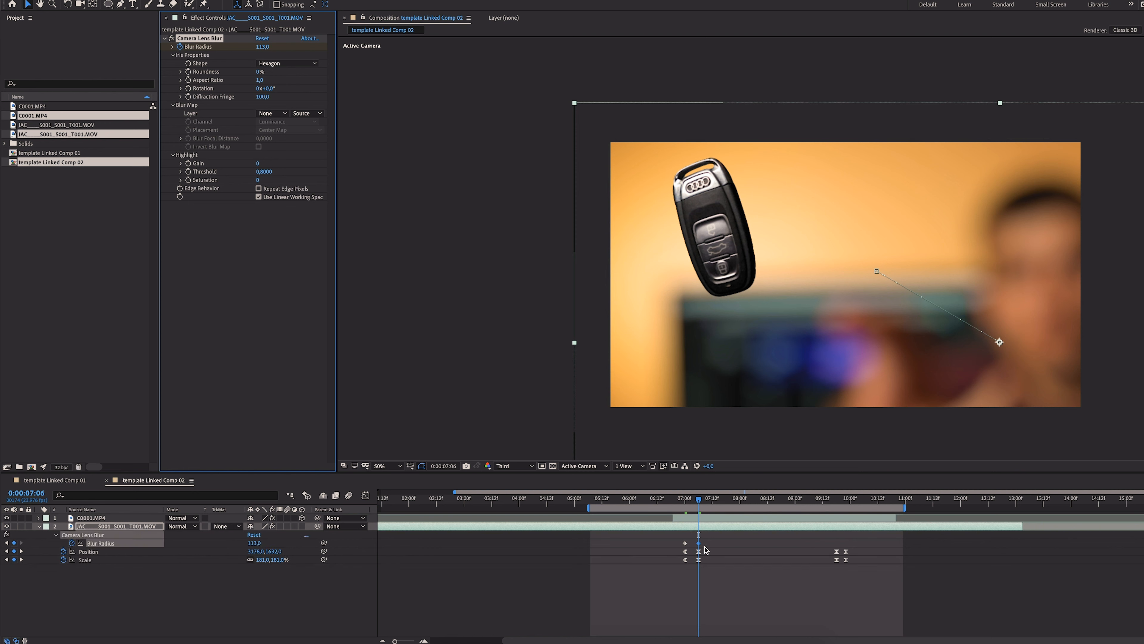
# Try to paste the Blur Radius keyframes at 0:00:09:18.
pyautogui.click(834, 504)
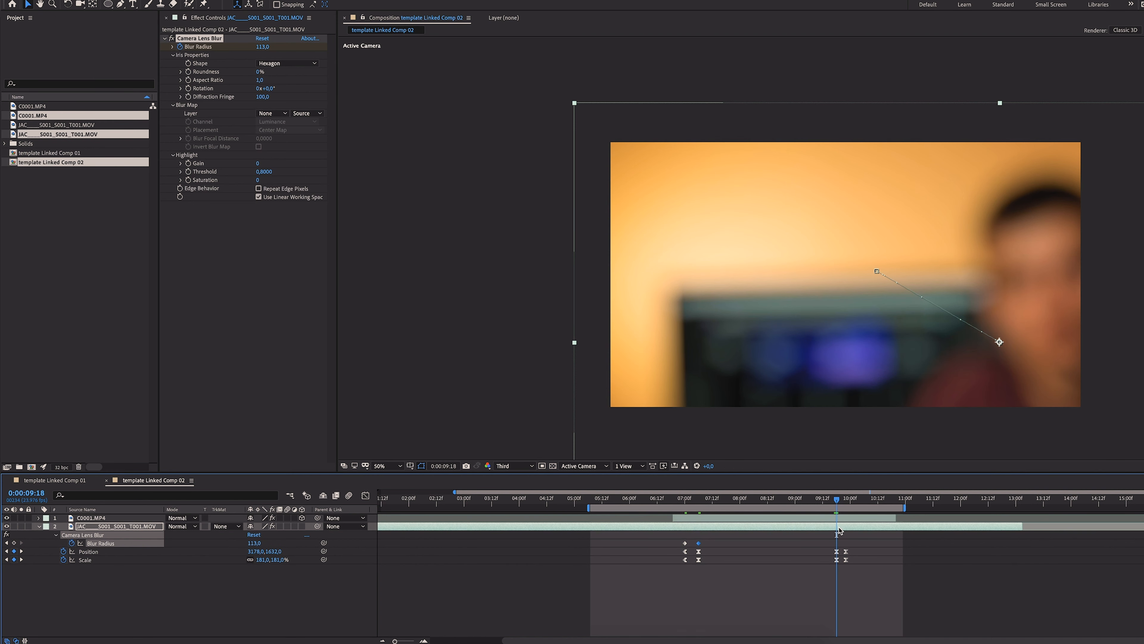
pyautogui.click(838, 532)
pyautogui.press('super+v')
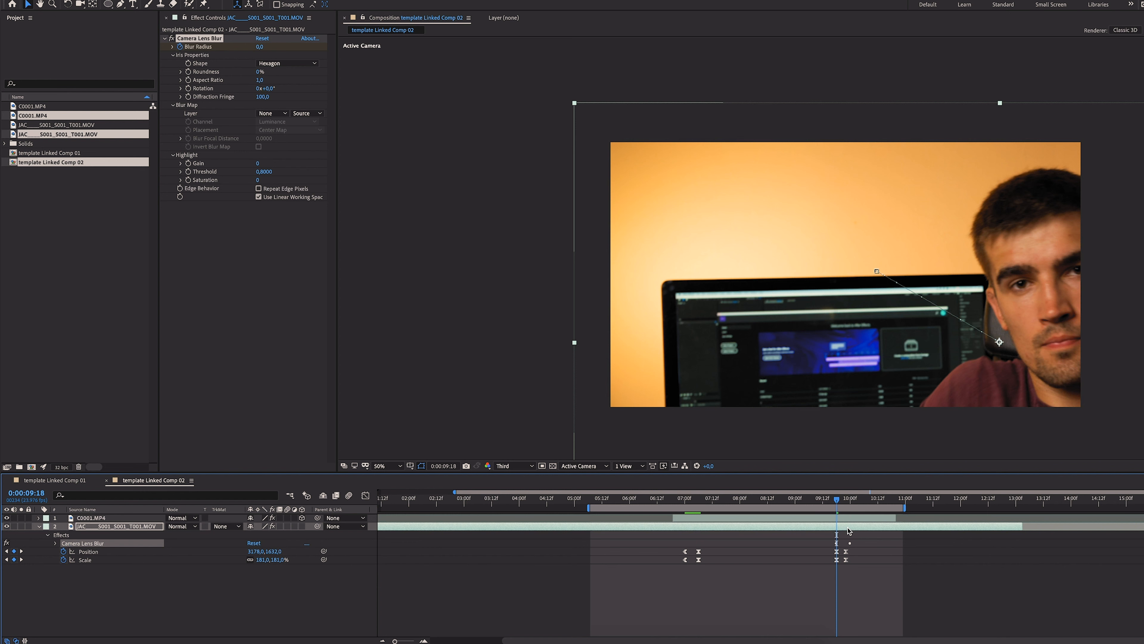
pyautogui.press('super+z')
# Repeat the 113 Blur Radius keyframe at 0:00:09:18 and lower the radius at the zoom-out's last keyframe.
pyautogui.click(738, 549)
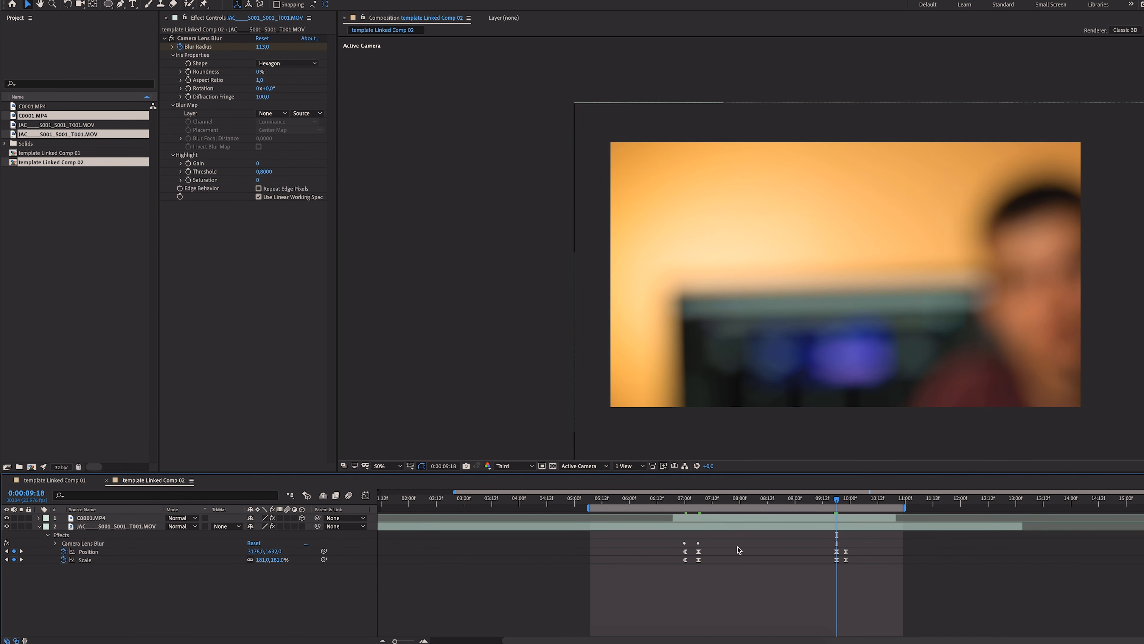
pyautogui.click(823, 527)
pyautogui.click(699, 543)
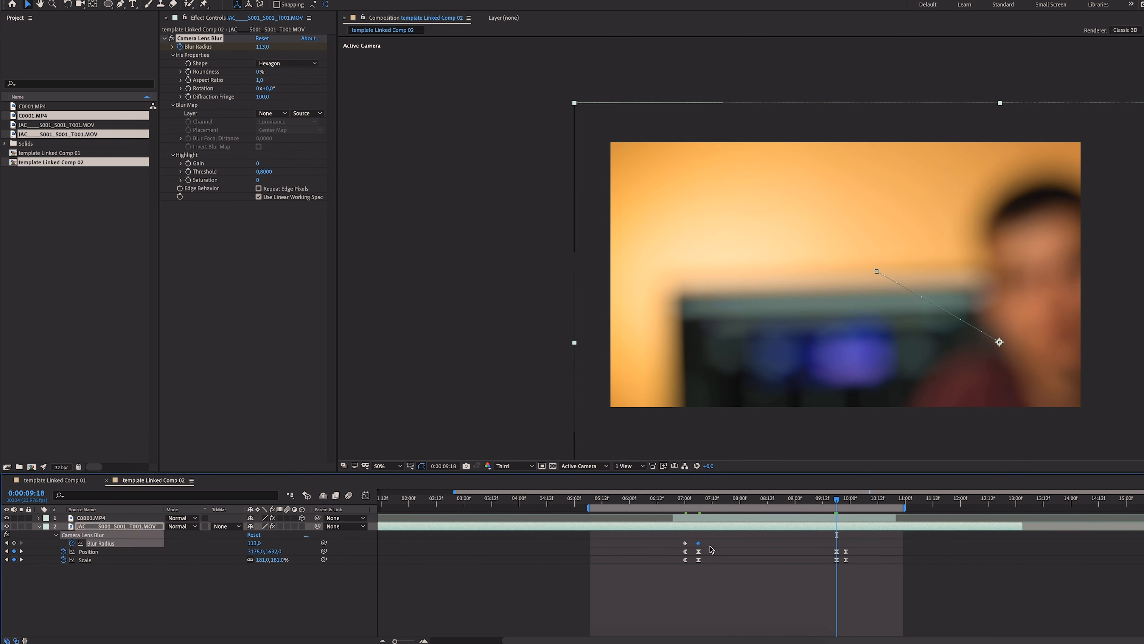
pyautogui.moveTo(838, 502); pyautogui.dragTo(848, 504)
pyautogui.moveTo(261, 48); pyautogui.dragTo(152, 133)
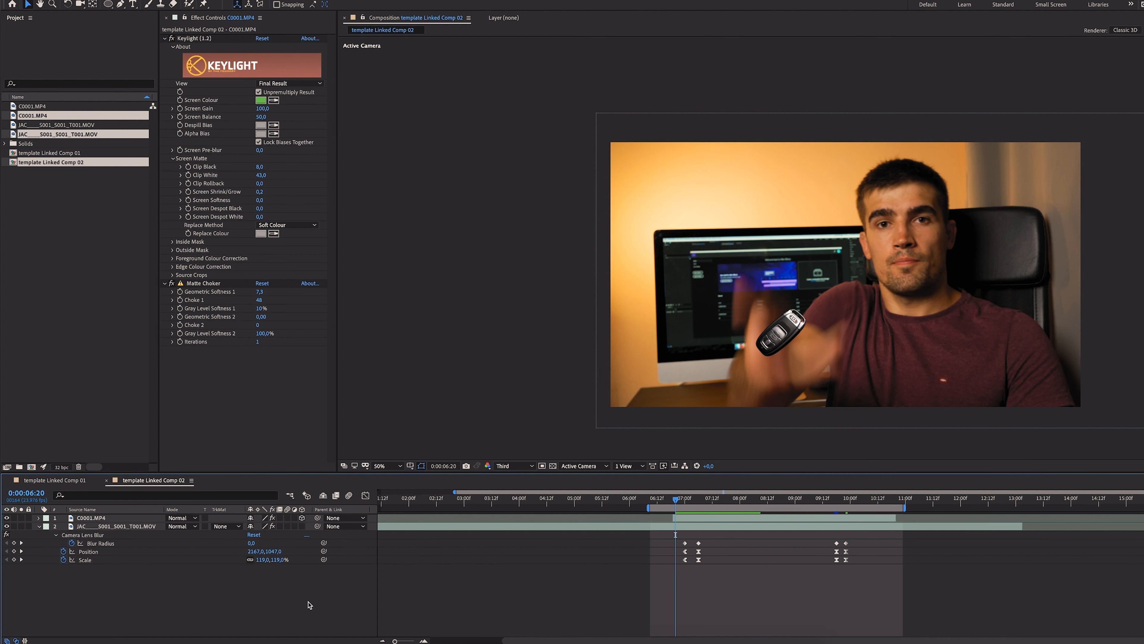
# Add an adjustment layer and place it between the car key layer and the talking-head layer.
pyautogui.rightClick(321, 533)
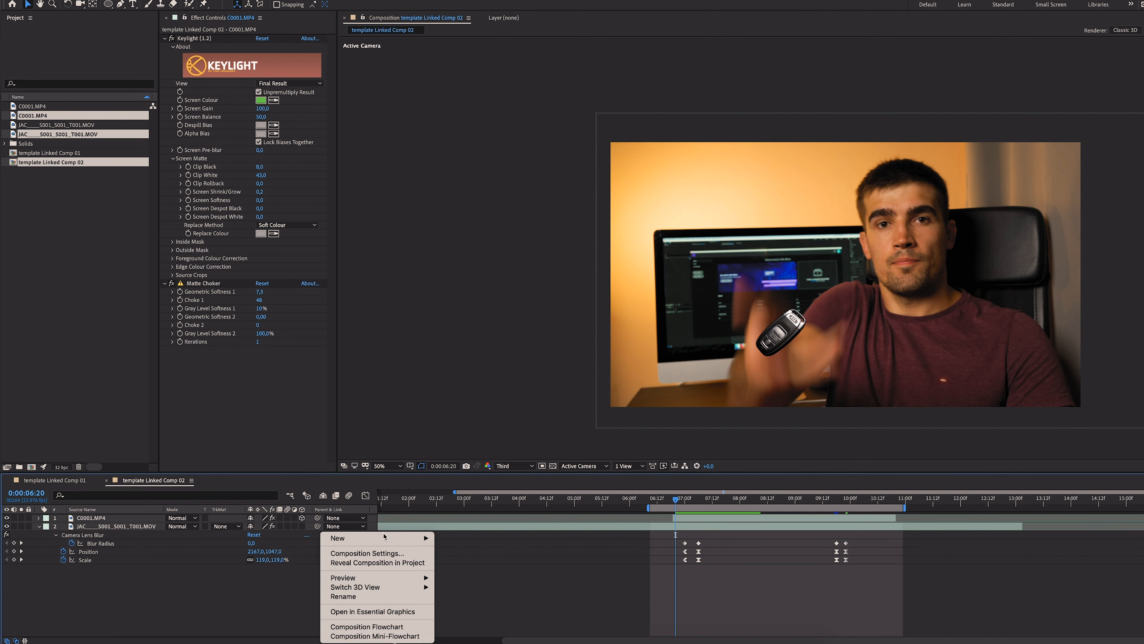
pyautogui.moveTo(384, 536)
pyautogui.click(468, 604)
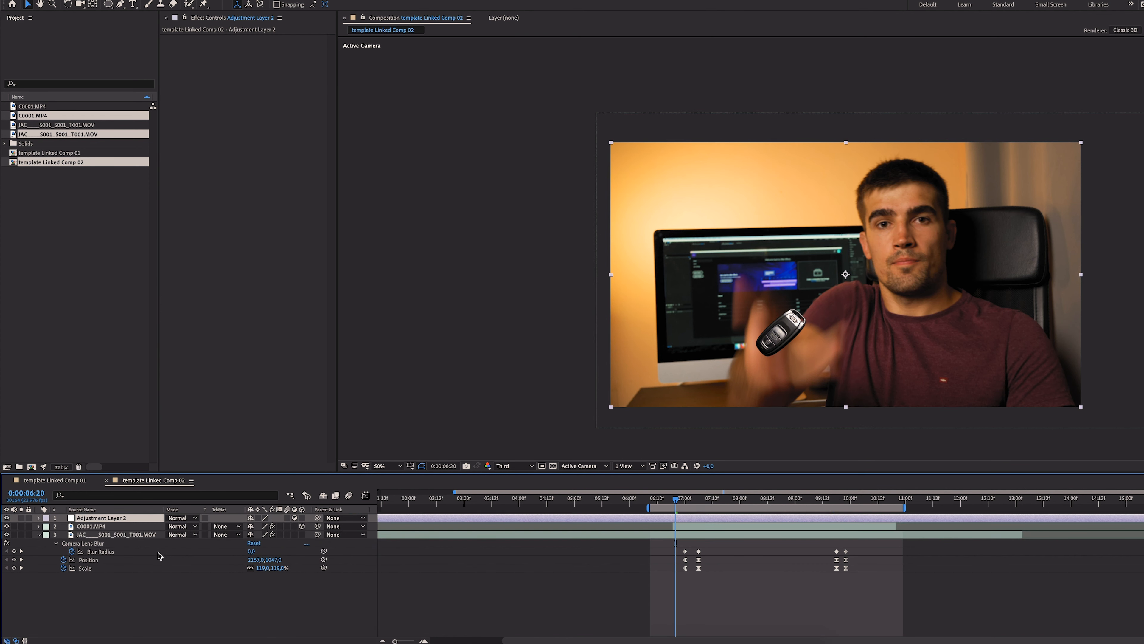
pyautogui.moveTo(106, 518); pyautogui.dragTo(111, 532)
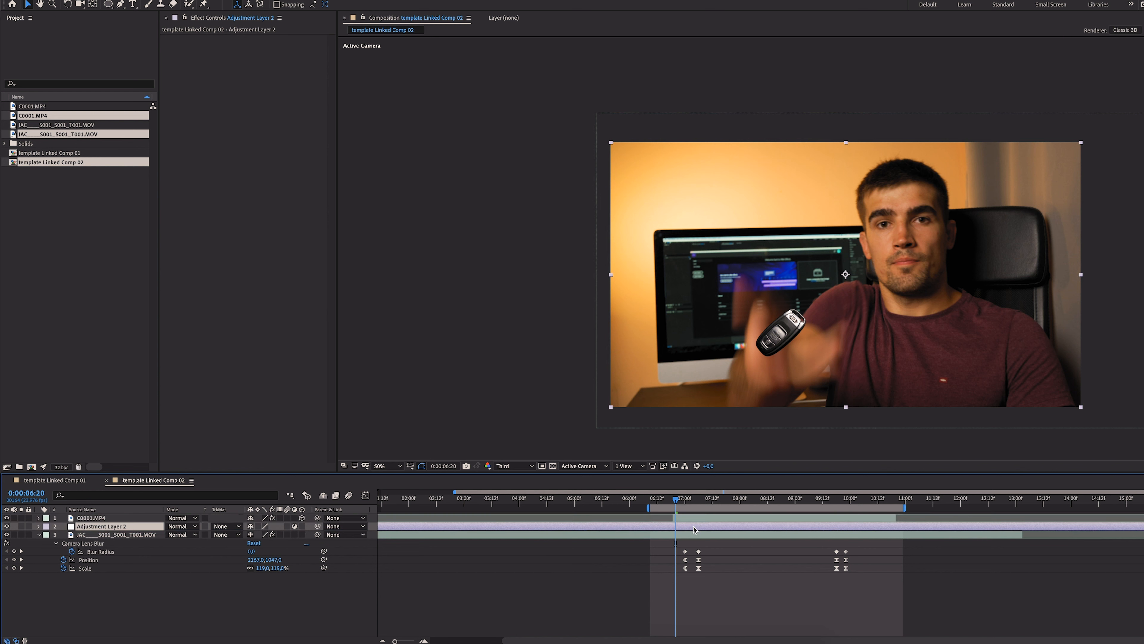
# Apply Radial Blur to the adjustment layer, set its Type to Zoom and move its Center to 740, 536.
pyautogui.moveTo(680, 504); pyautogui.dragTo(687, 504)
pyautogui.hotkey('ctrl', 'space')
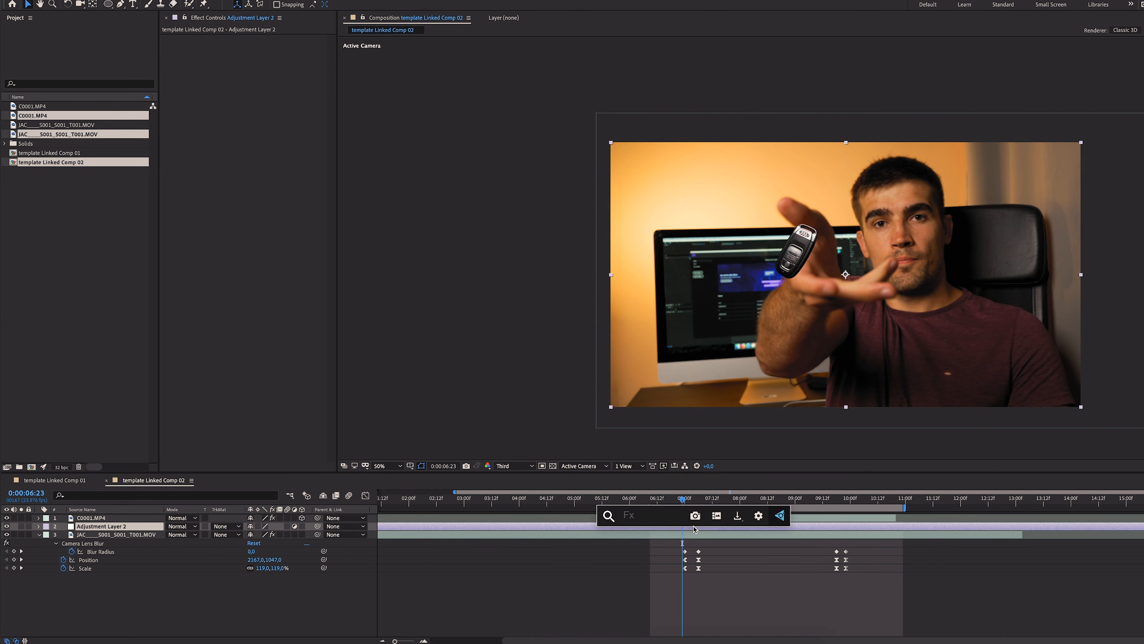
pyautogui.write('radial blur')
pyautogui.press('Return')
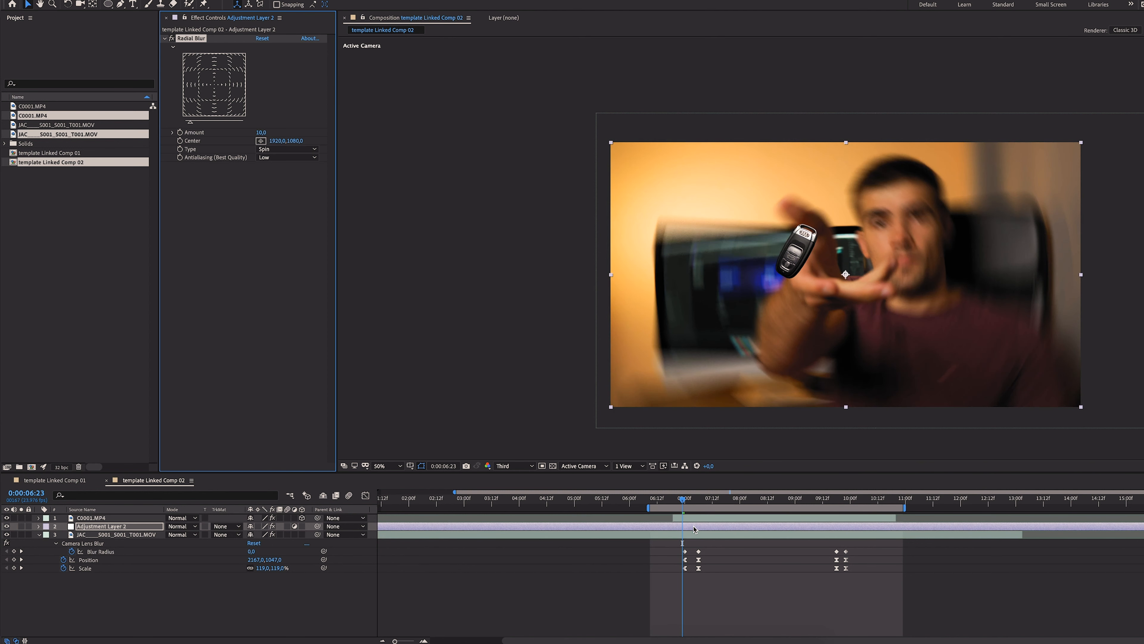
pyautogui.click(281, 152)
pyautogui.click(270, 162)
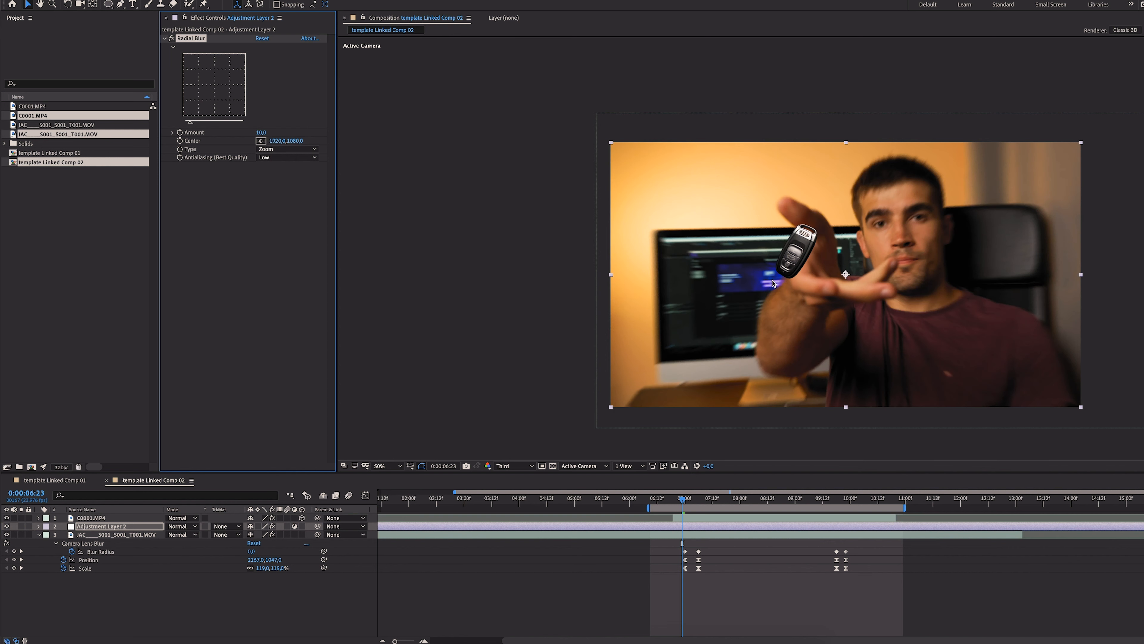
pyautogui.moveTo(847, 278); pyautogui.dragTo(701, 210)
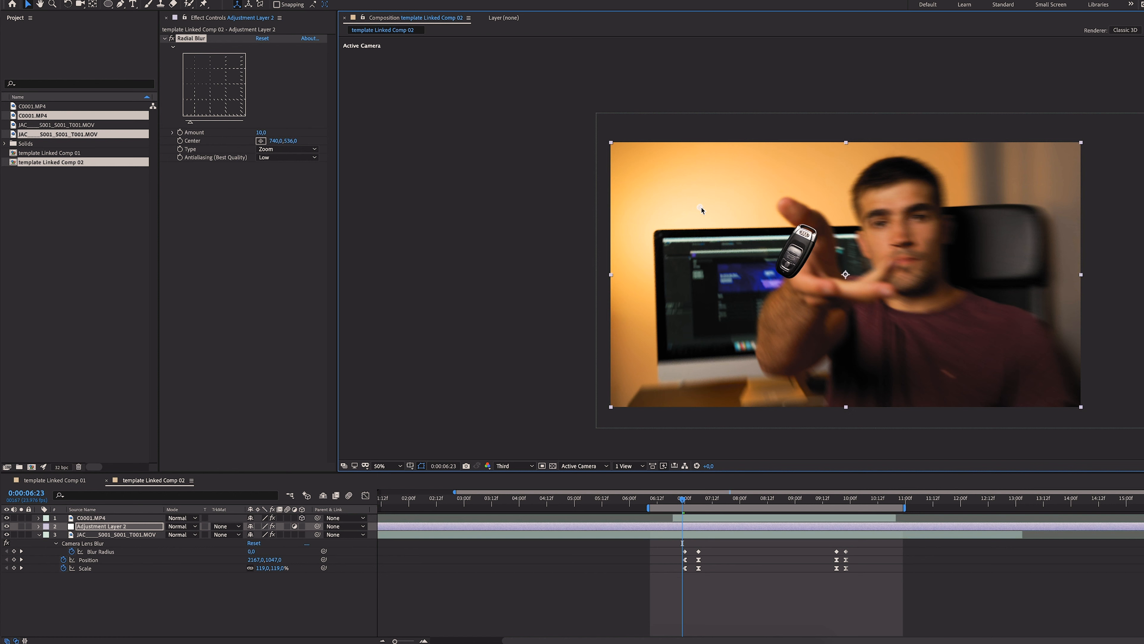
# Start keyframing the Radial Blur's Amount at 0:00:07:00 with a value of 0.
pyautogui.moveTo(684, 504); pyautogui.dragTo(687, 504)
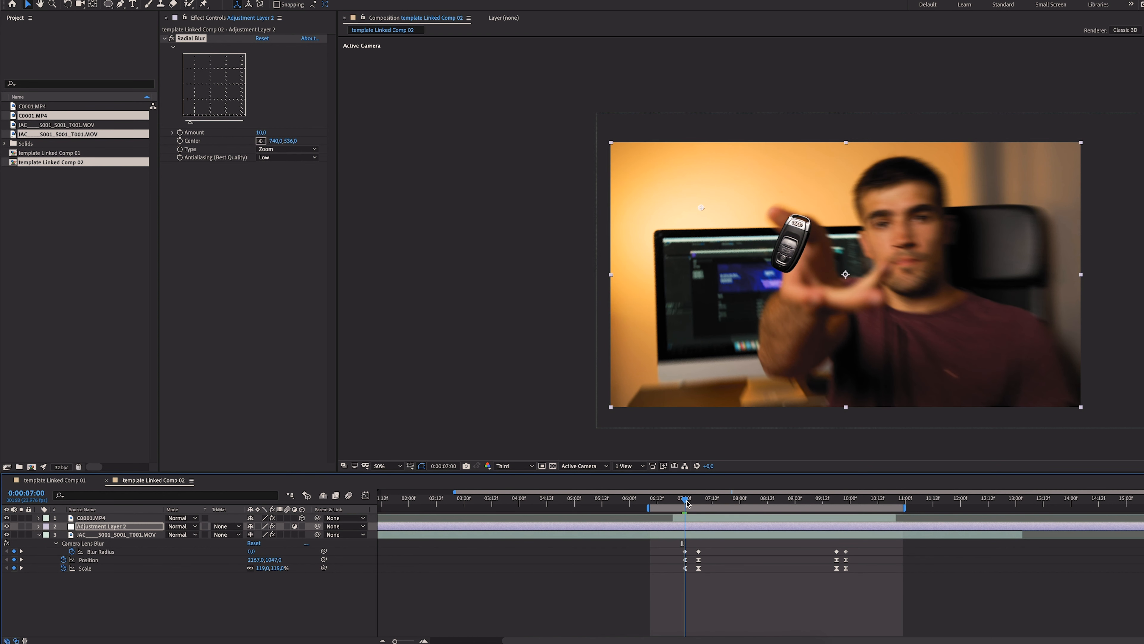
pyautogui.click(181, 133)
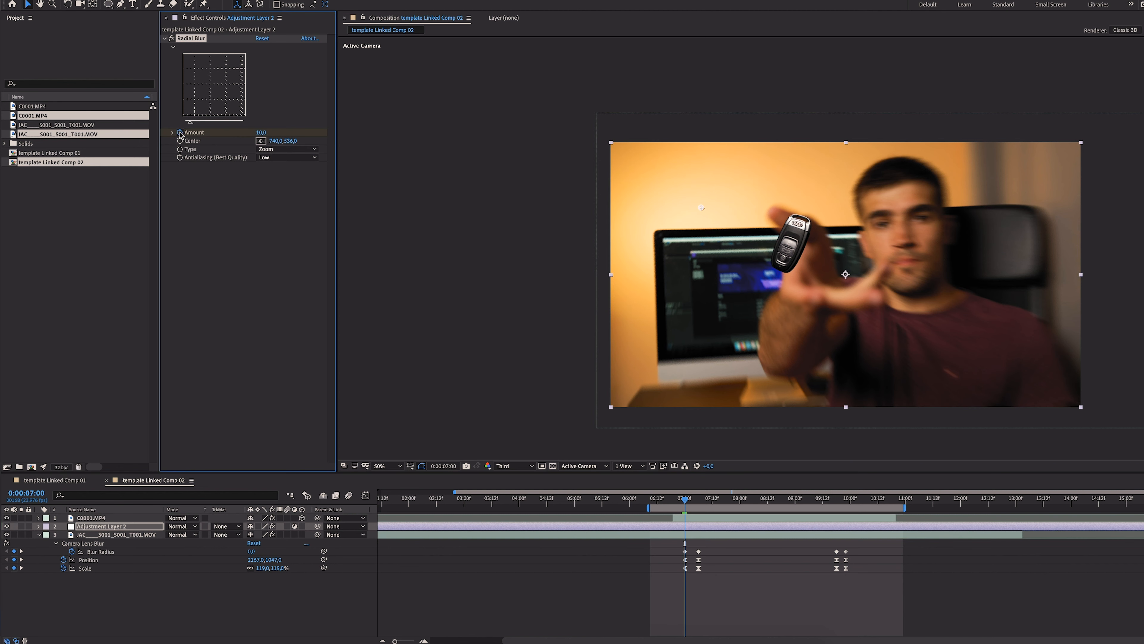
pyautogui.click(264, 133)
pyautogui.write('0')
pyautogui.press('Return')
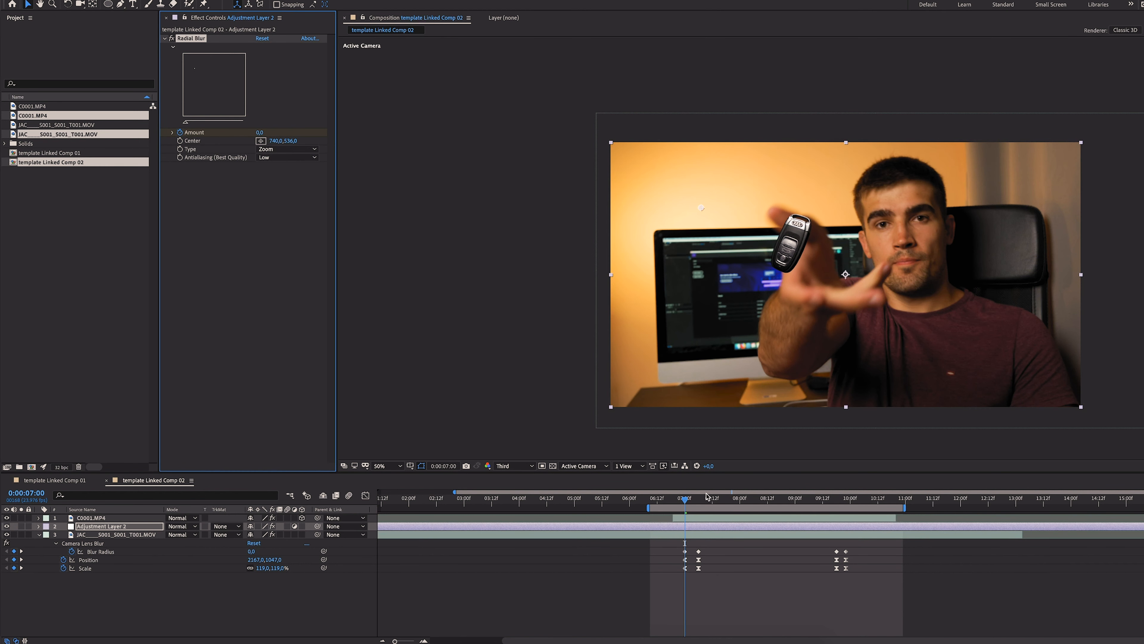
# At 0:00:07:03, set the Radial Blur's Amount to 51 and reveal the adjustment layer's keyframes.
pyautogui.click(700, 500)
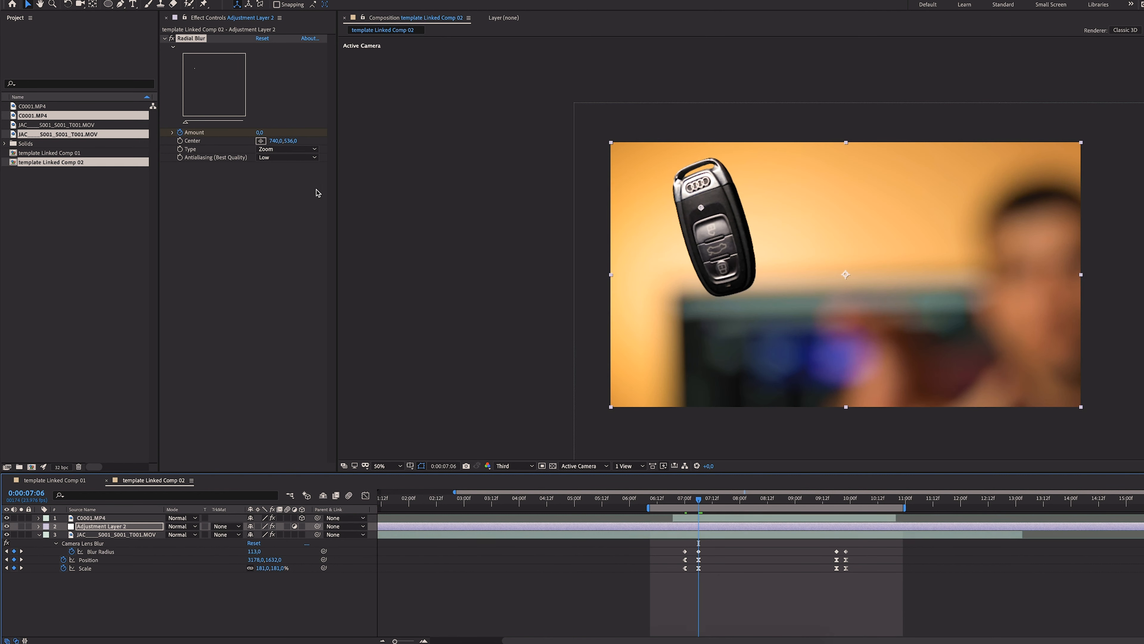
pyautogui.click(259, 133)
pyautogui.press('Return')
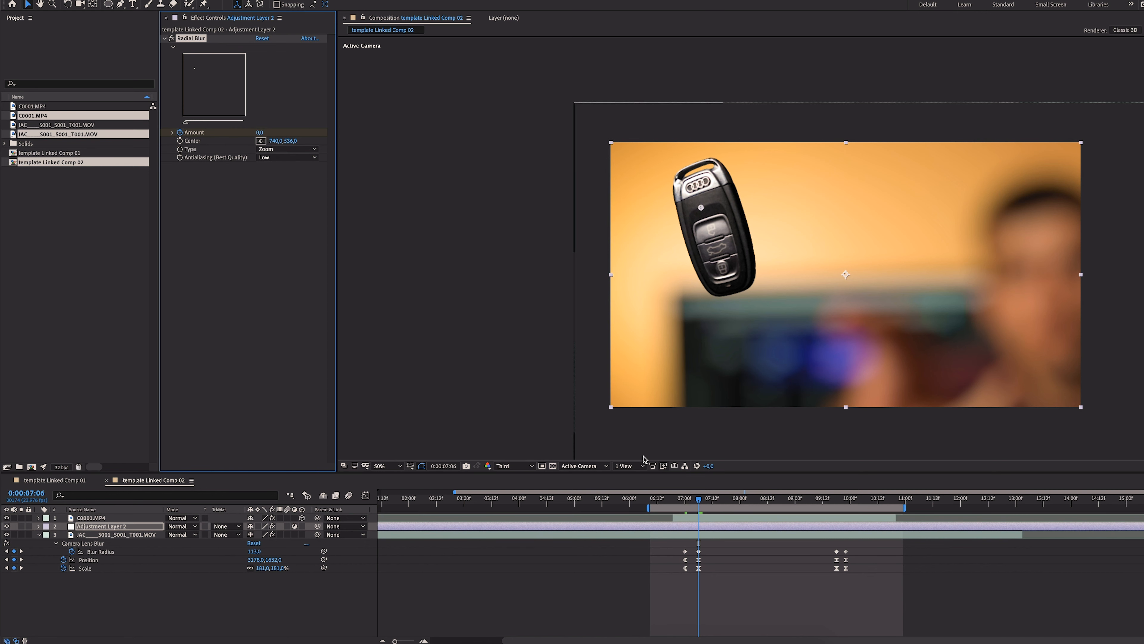
pyautogui.moveTo(703, 505); pyautogui.dragTo(694, 504)
pyautogui.moveTo(265, 136); pyautogui.dragTo(287, 135)
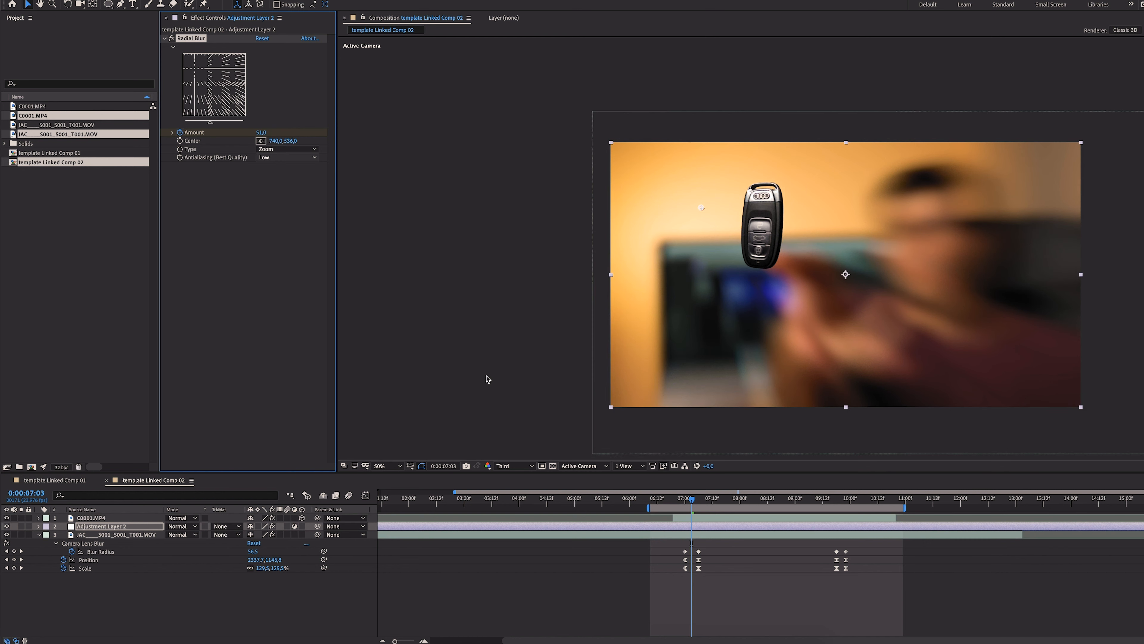
pyautogui.press('u')
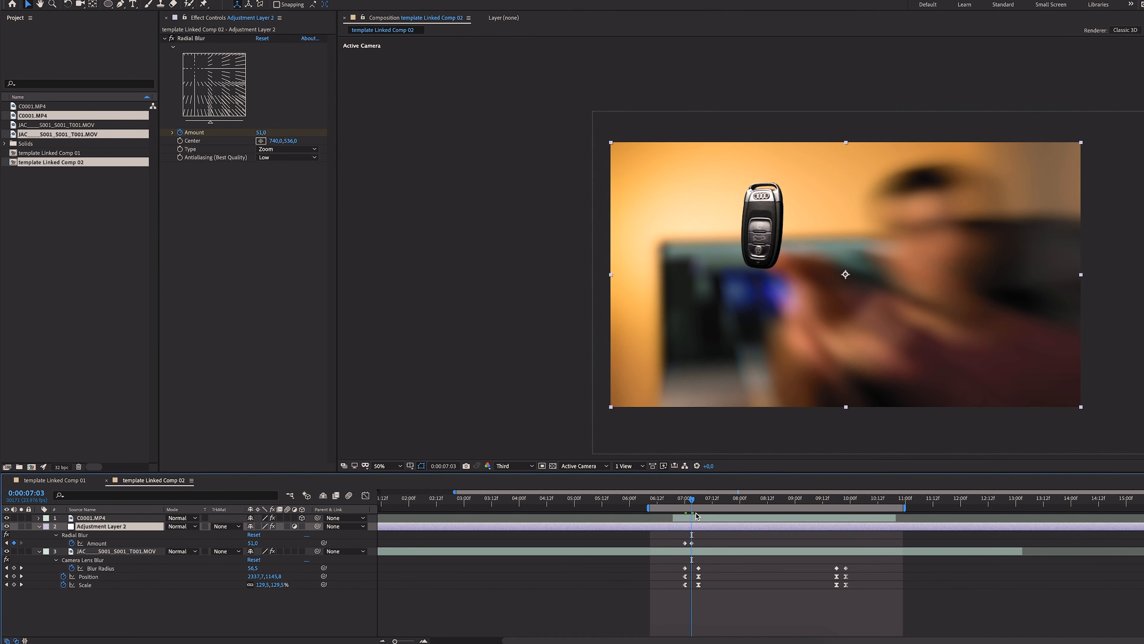
# At 0:00:07:06, set the Radial Blur's Amount to 0 and collapse the talking-head layer's keyframes.
pyautogui.moveTo(695, 504); pyautogui.dragTo(699, 504)
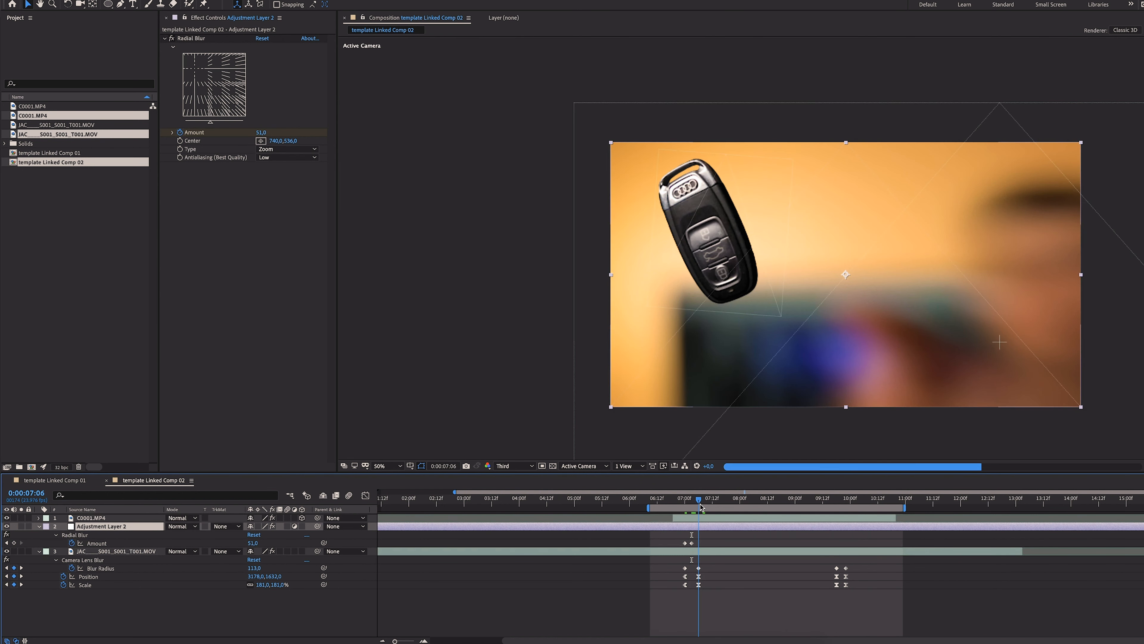
pyautogui.click(261, 133)
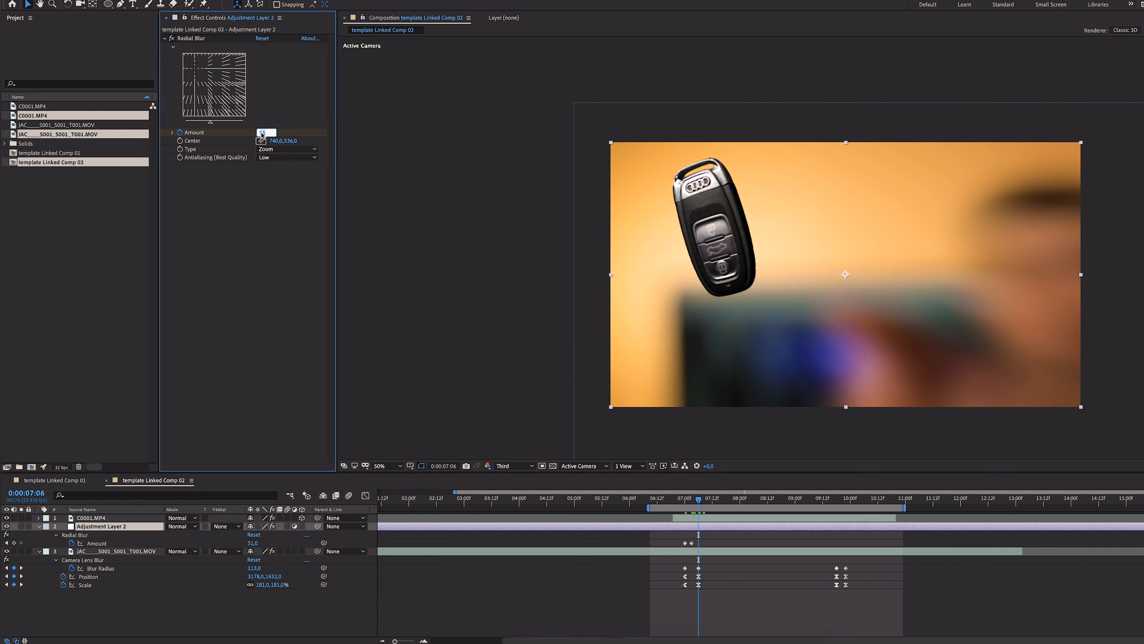
pyautogui.write('0')
pyautogui.press('Return')
pyautogui.click(707, 551)
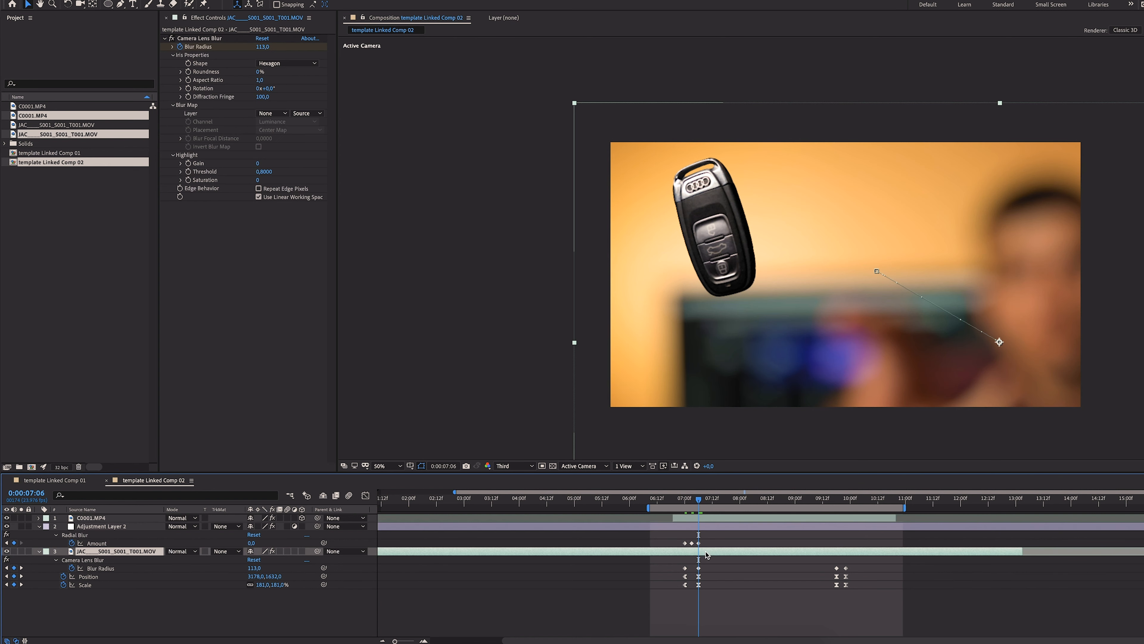
pyautogui.press('u')
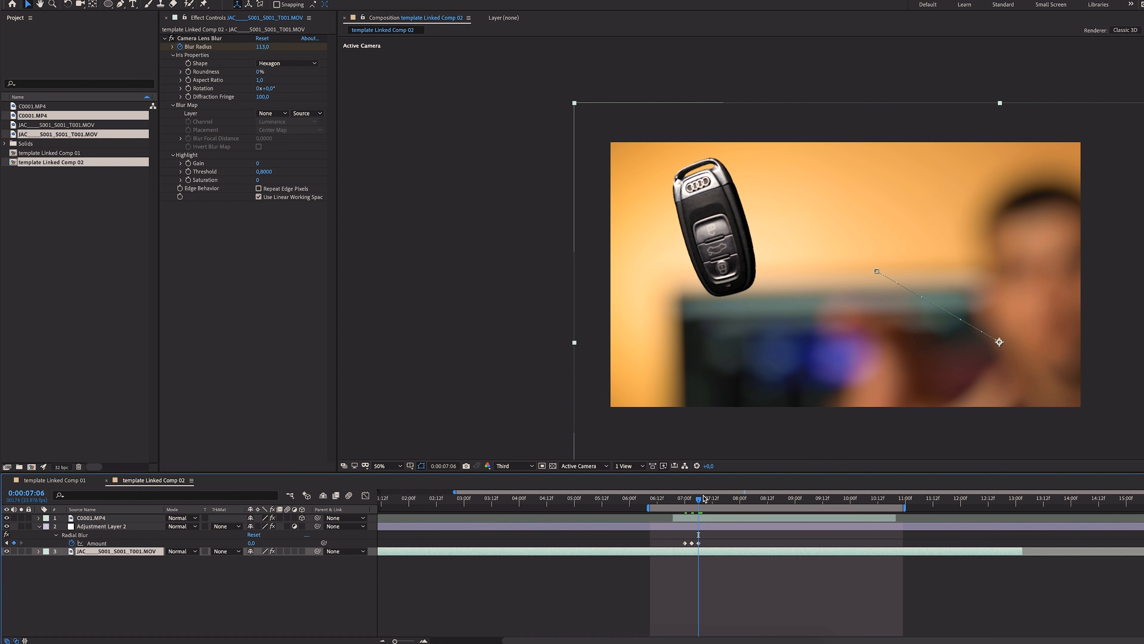
# Apply Easy Ease to the middle Radial Blur Amount keyframe and Easy Ease In to the last one.
pyautogui.moveTo(699, 504); pyautogui.dragTo(689, 501)
pyautogui.rightClick(699, 543)
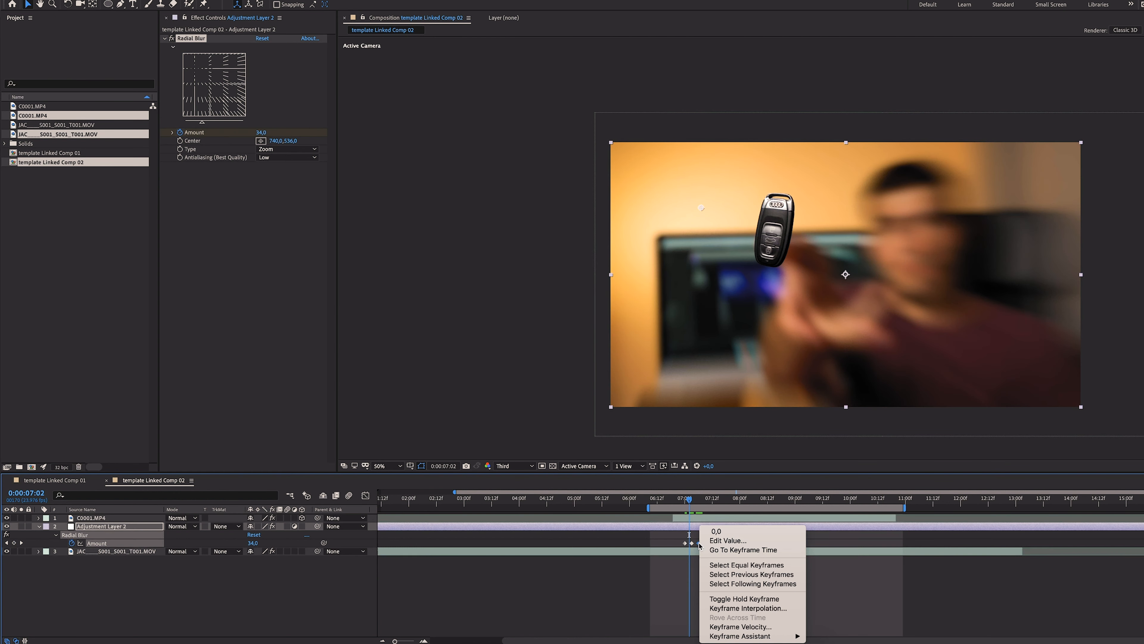
pyautogui.click(693, 543)
pyautogui.rightClick(693, 544)
pyautogui.moveTo(743, 636)
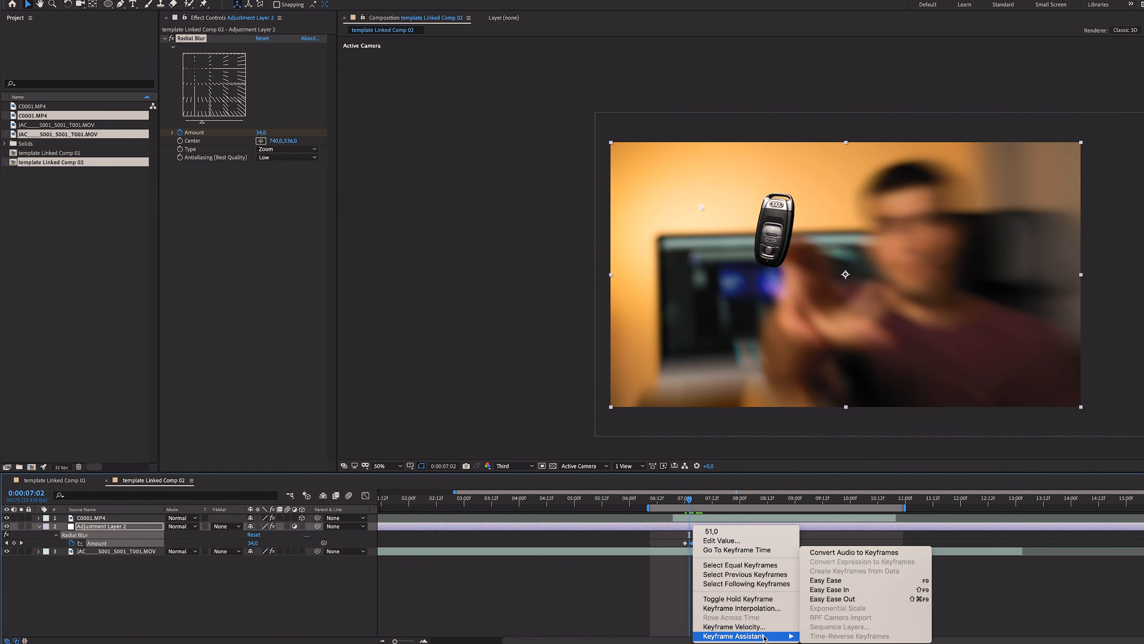
pyautogui.click(853, 584)
pyautogui.rightClick(698, 544)
pyautogui.moveTo(748, 636)
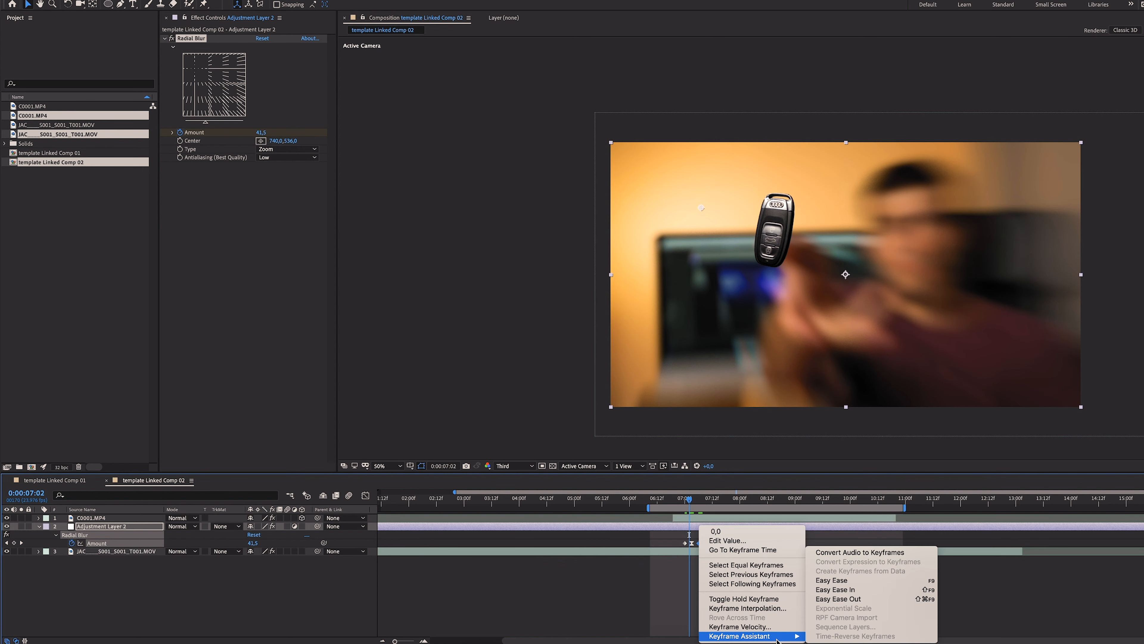
pyautogui.click(868, 600)
# Apply Easy Ease Out to the first Radial Blur Amount keyframe and preview the throw.
pyautogui.rightClick(685, 543)
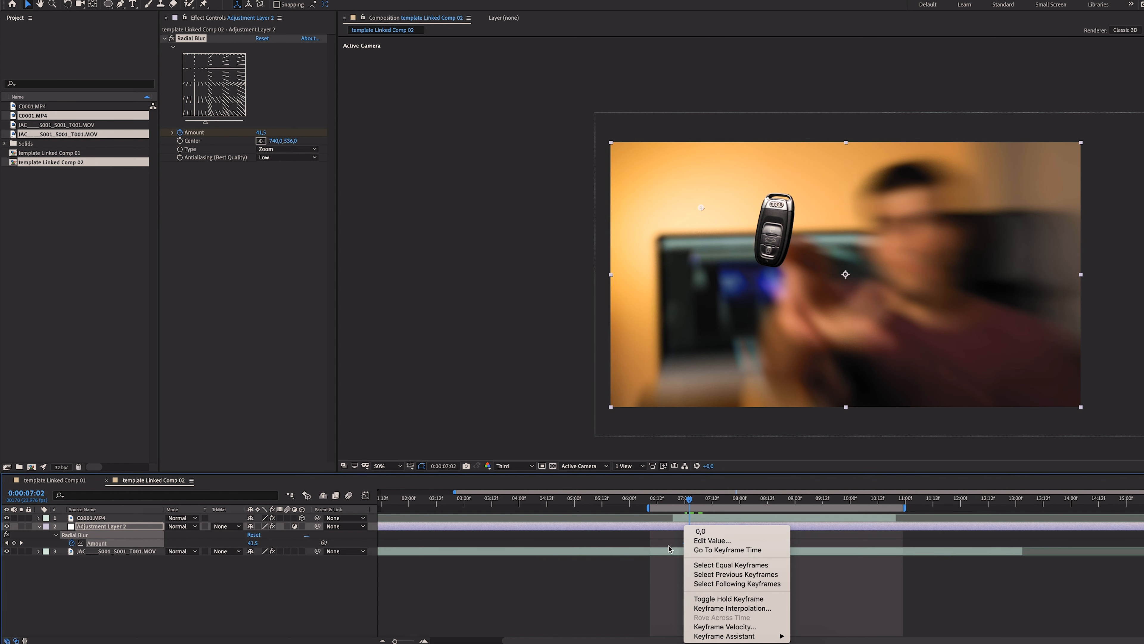
pyautogui.click(670, 547)
pyautogui.rightClick(685, 544)
pyautogui.moveTo(762, 636)
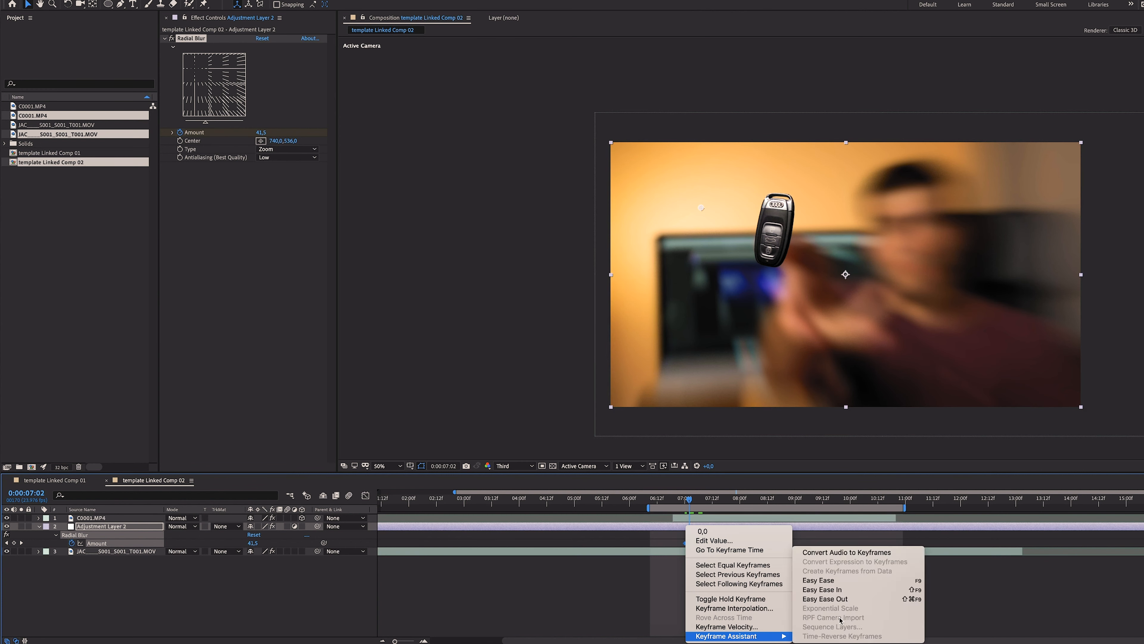
pyautogui.click(860, 601)
pyautogui.moveTo(693, 503); pyautogui.dragTo(679, 507)
pyautogui.press('space')
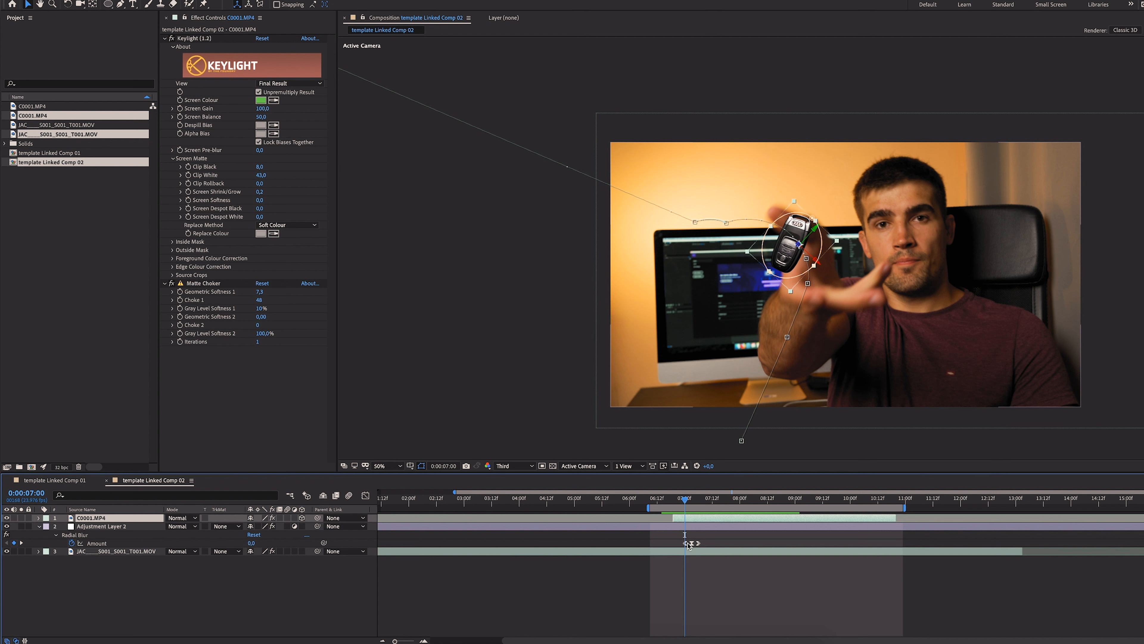
# Duplicate the talking-head layer and place the copy above the car key layer.
pyautogui.click(689, 552)
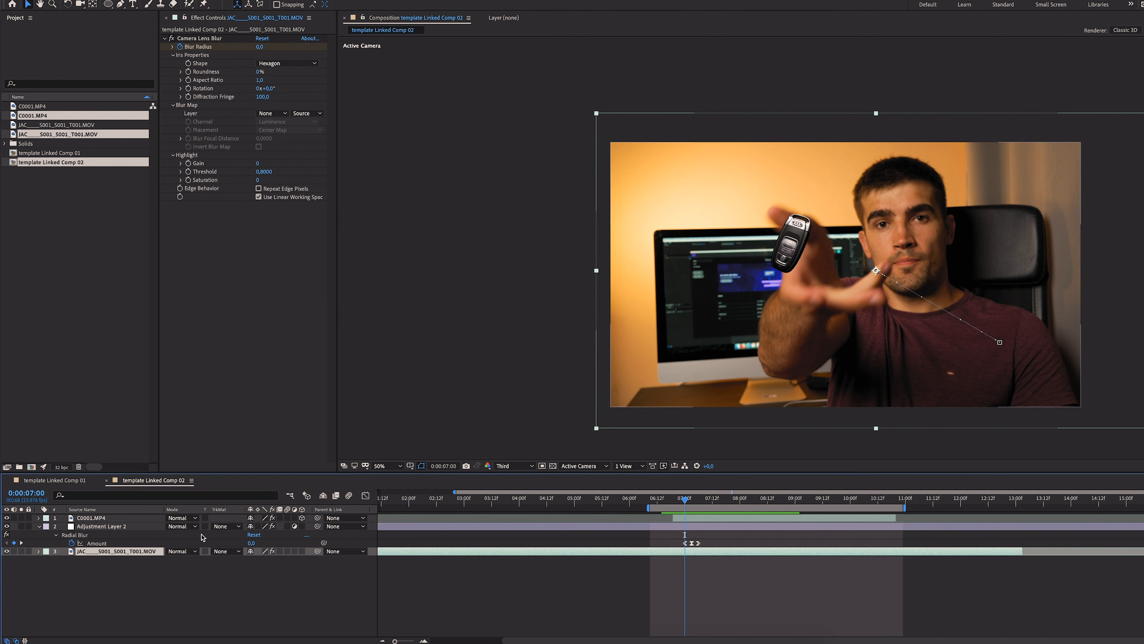
pyautogui.hotkey('ctrl', 'd')
pyautogui.moveTo(117, 551); pyautogui.dragTo(116, 517)
pyautogui.click(193, 40)
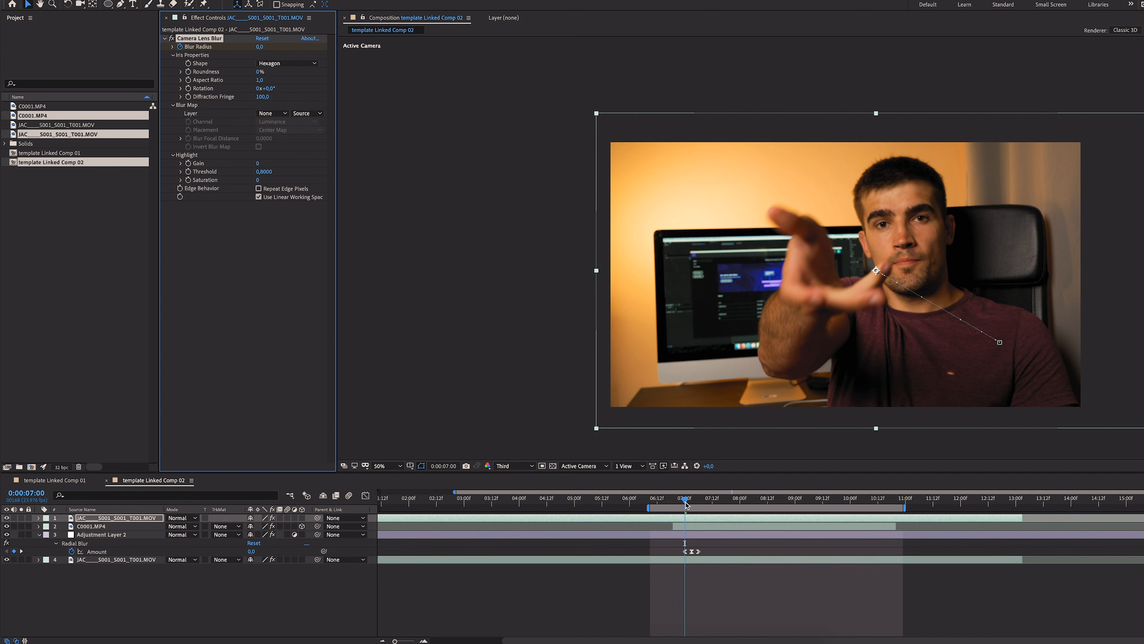
# At 0:00:07:01, hide the duplicated talking-head layer and draw a closed Pen mask on it around the thumb and lower palm.
pyautogui.click(694, 520)
pyautogui.moveTo(692, 500); pyautogui.dragTo(687, 502)
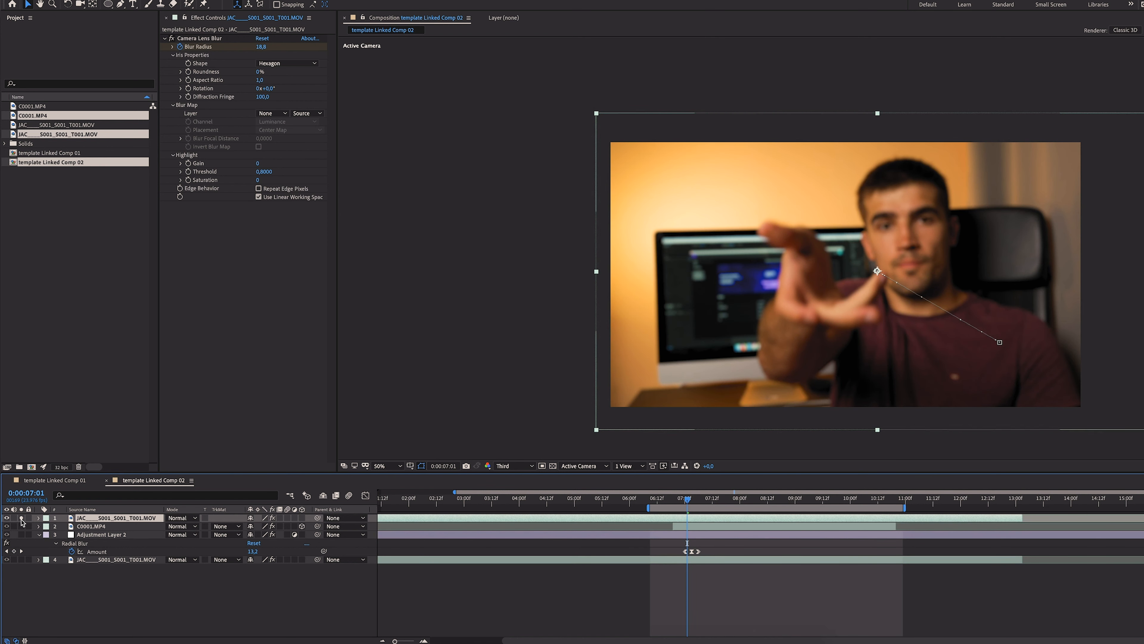
pyautogui.click(8, 519)
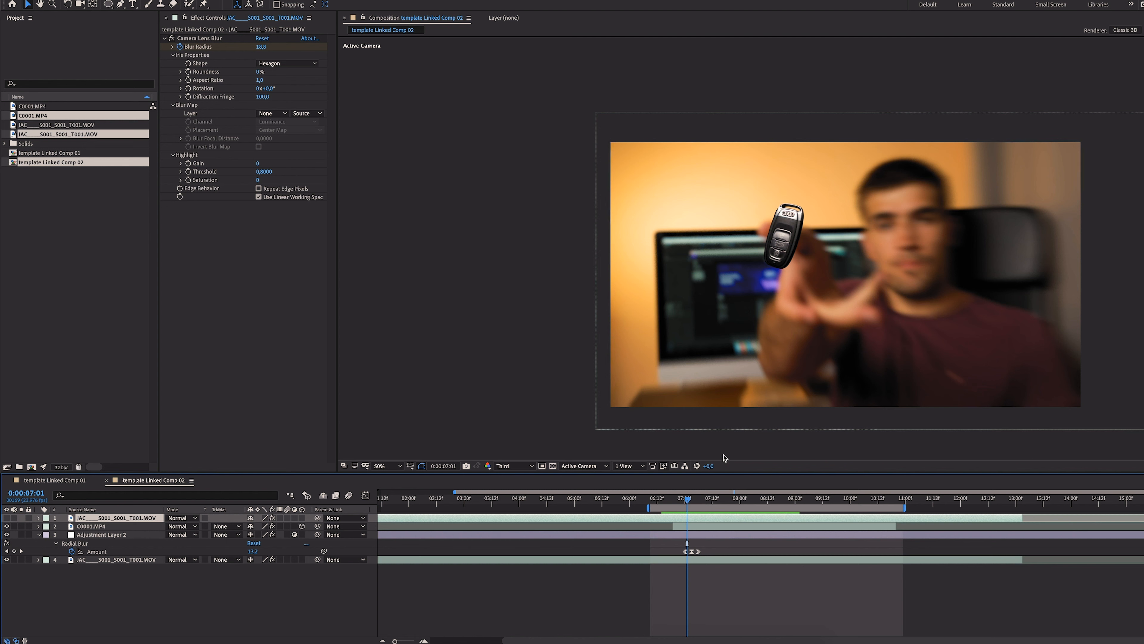
pyautogui.click(121, 4)
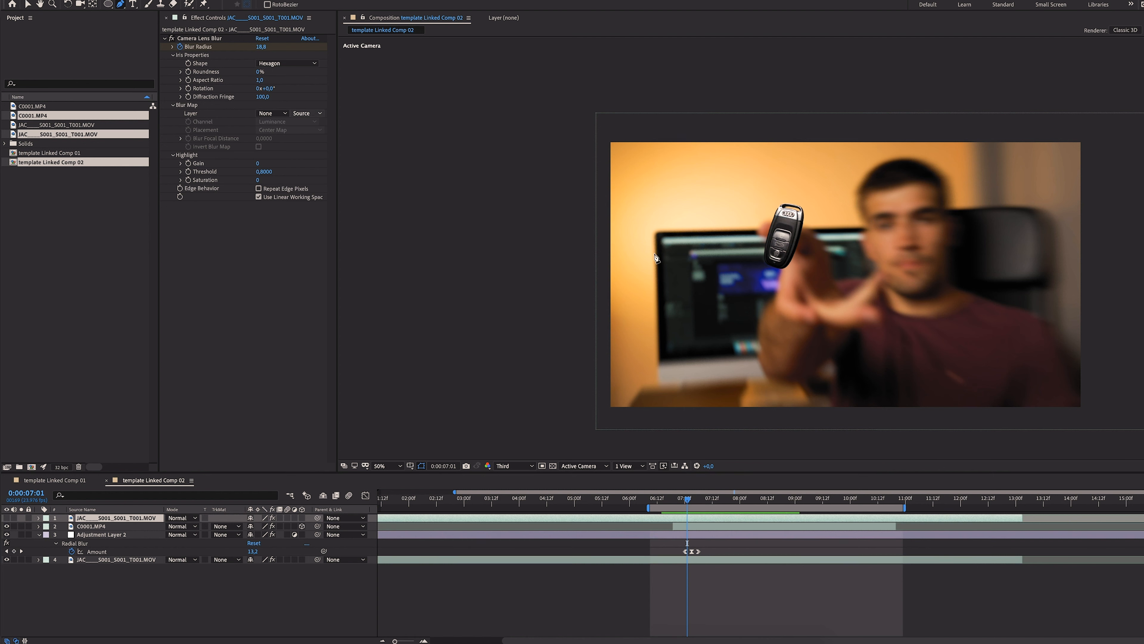
pyautogui.click(862, 283)
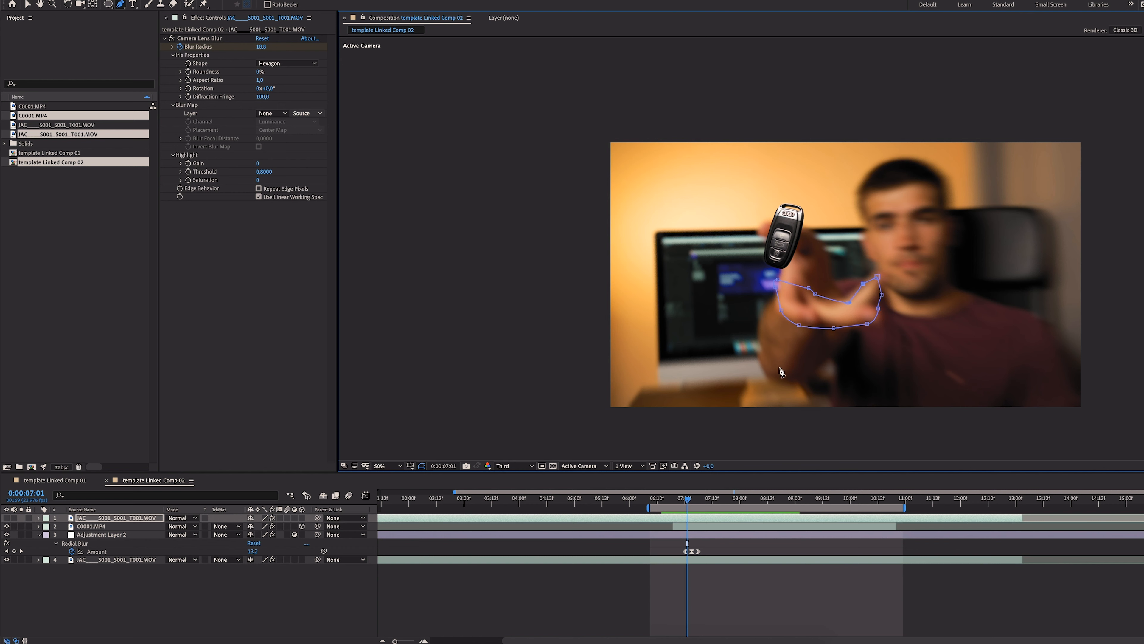
# Keyframe the duplicate layer's Mask Path so it follows the throwing hand before 0:00:07:01, with the layer visible again.
pyautogui.press('m')
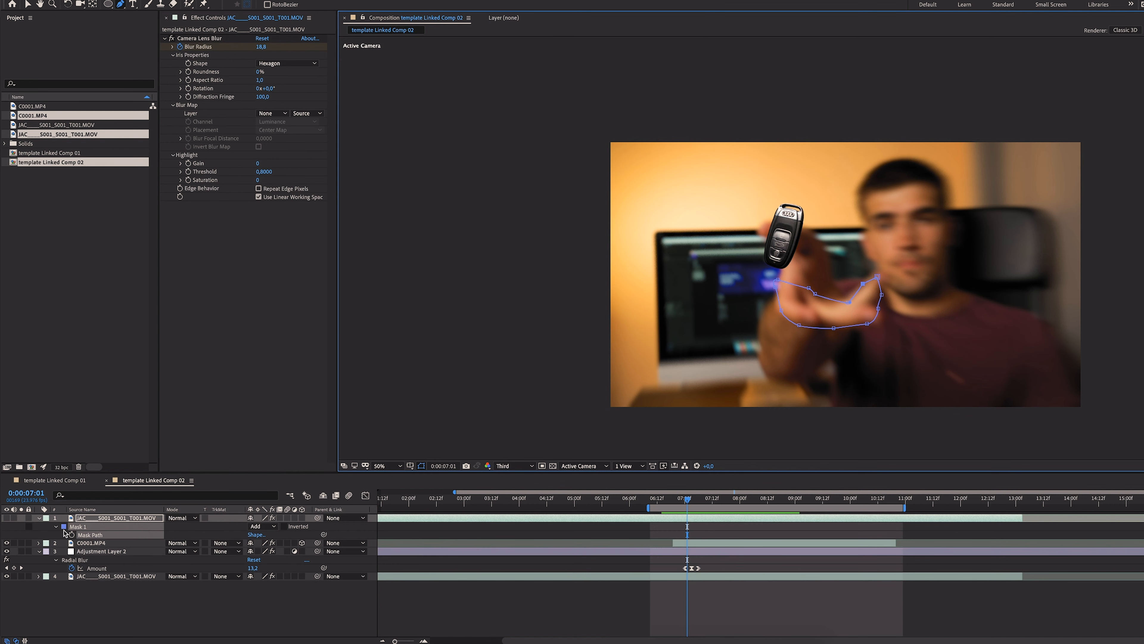
pyautogui.click(73, 535)
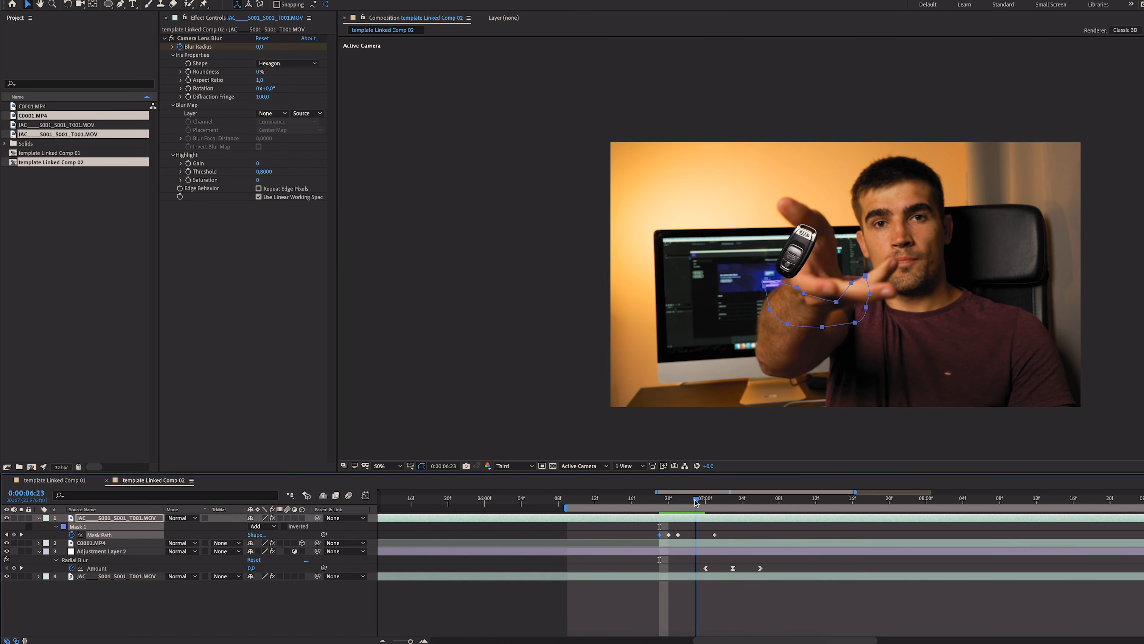
pyautogui.moveTo(663, 501)
pyautogui.mouseDown()
pyautogui.moveTo(618, 500)
pyautogui.moveTo(672, 504)
pyautogui.moveTo(659, 505)
pyautogui.mouseUp()
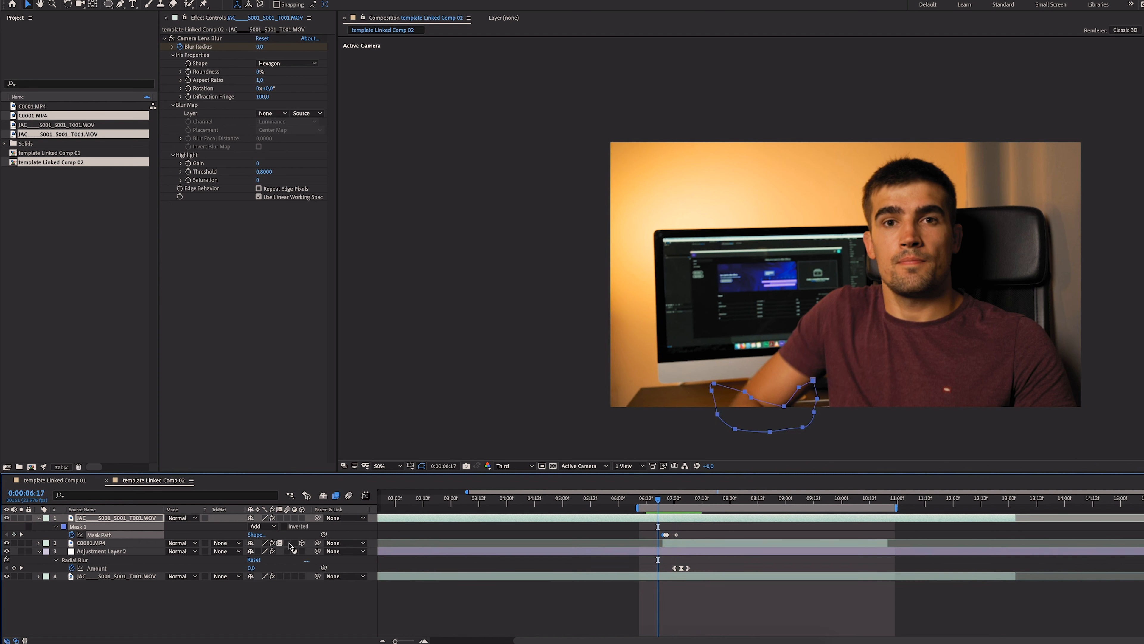
# Enable motion blur for the car key layer and preview the masked throw.
pyautogui.press('space')
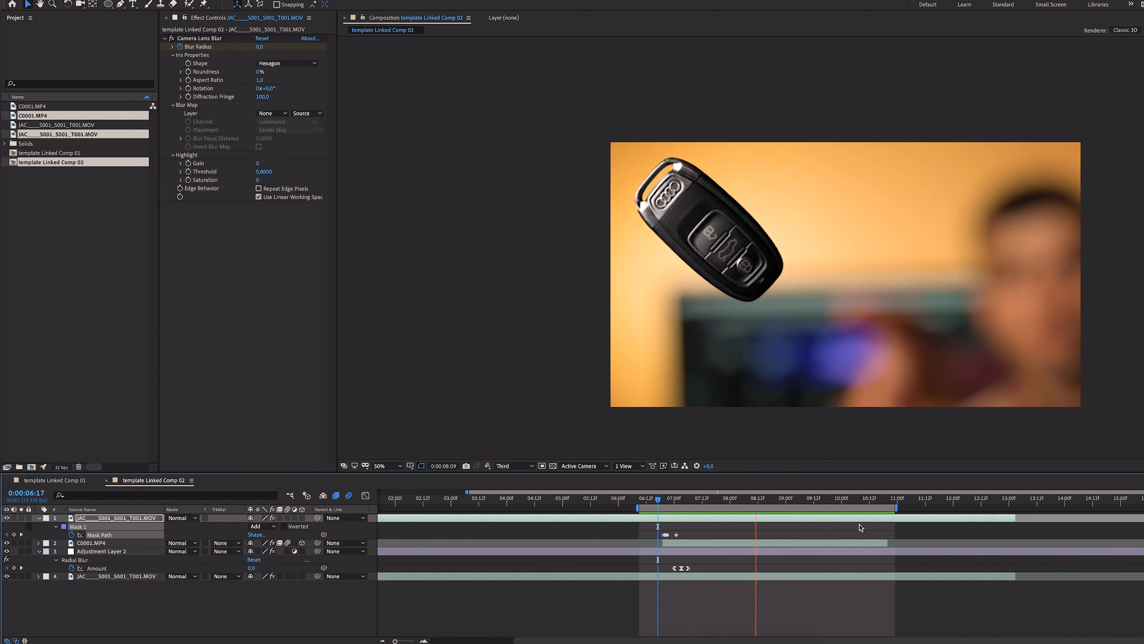
pyautogui.press('space')
# Reveal the bottom talking-head layer's keyframes, go to 0:00:07:03 and open template Linked Comp 01 for comparison.
pyautogui.click(716, 578)
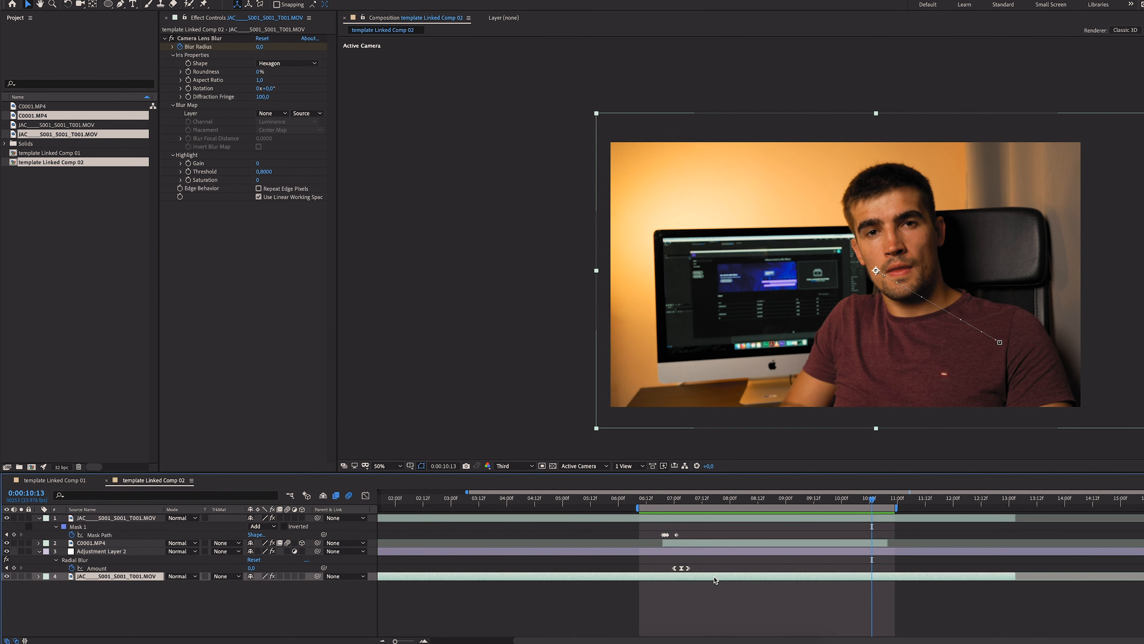
pyautogui.press('u')
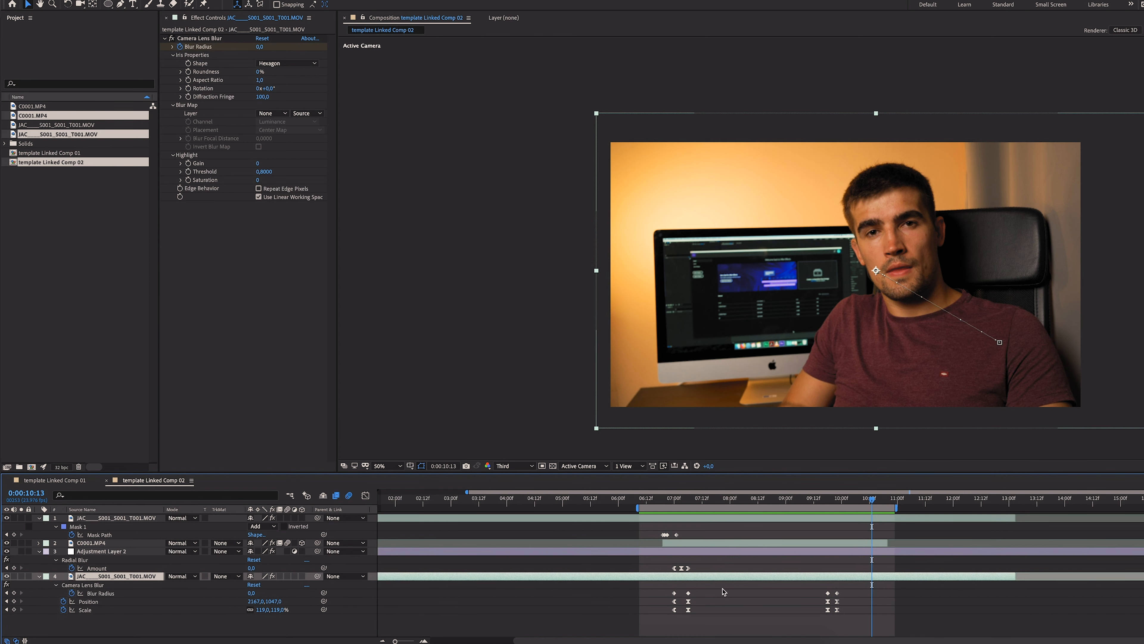
pyautogui.click(682, 499)
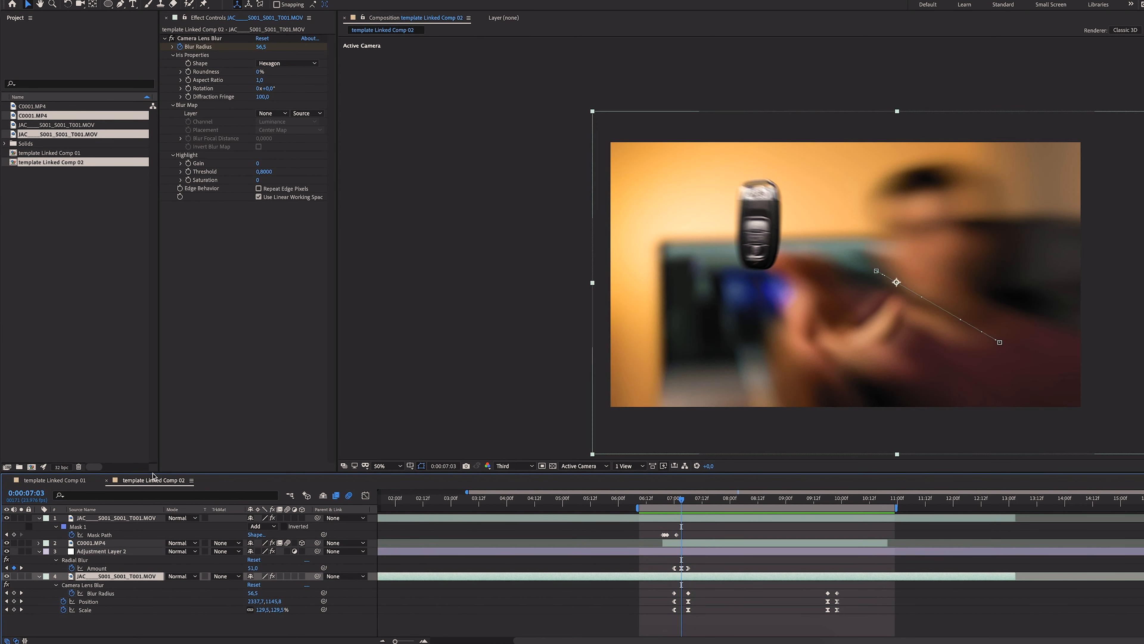
pyautogui.click(67, 481)
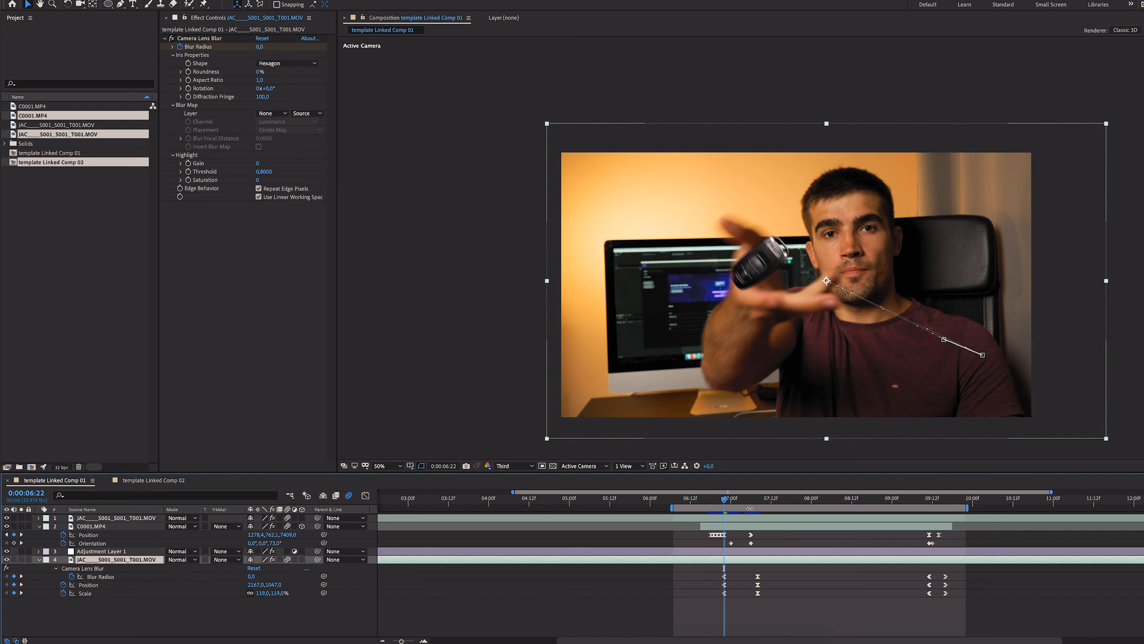